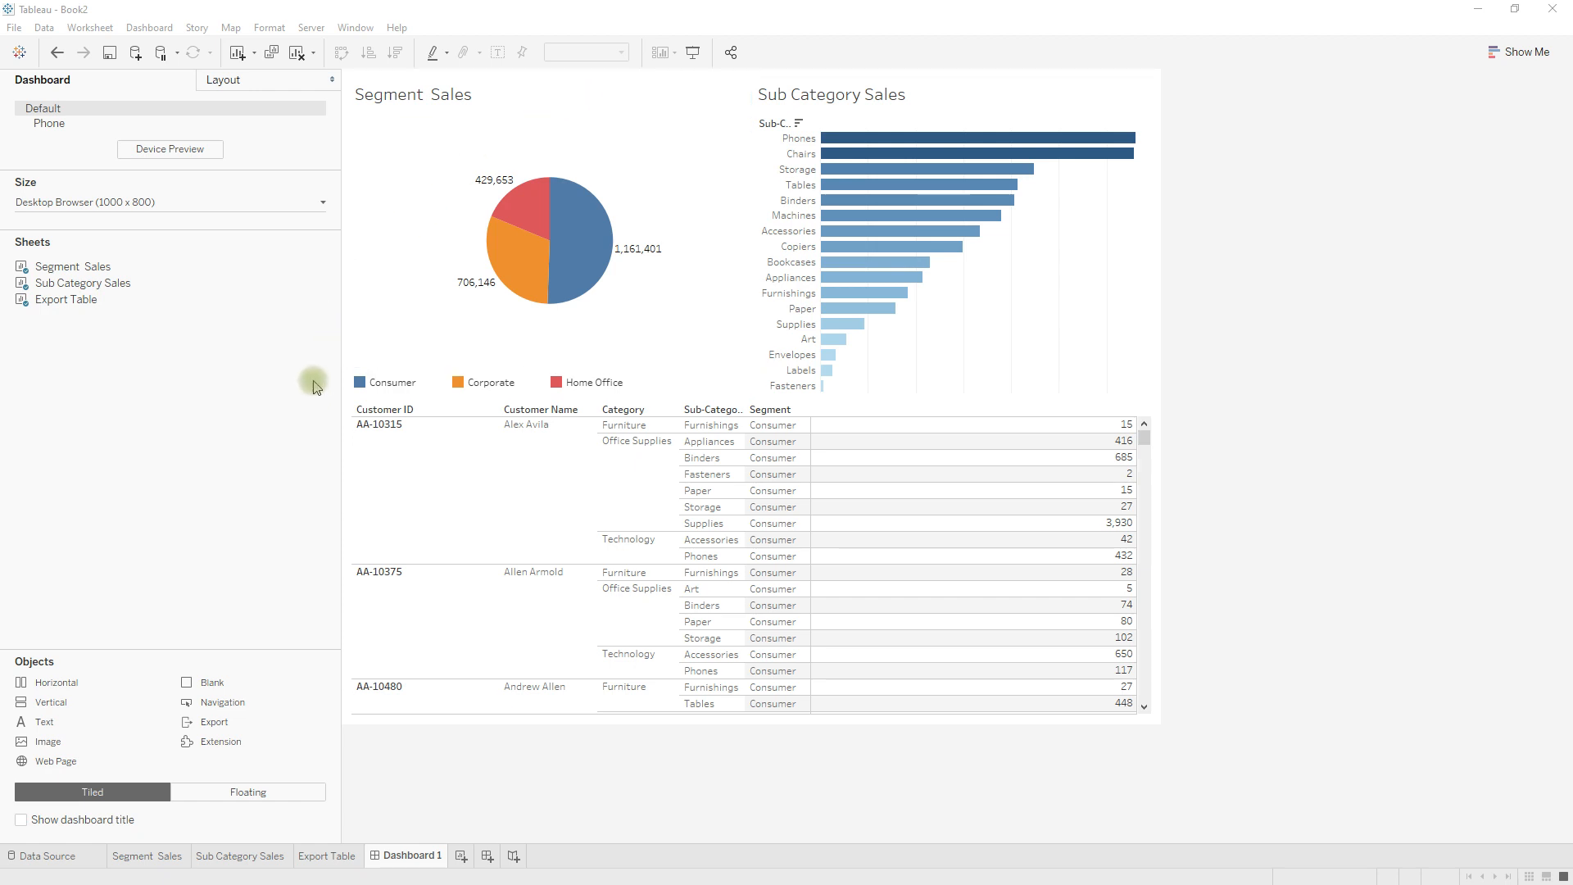
Add a filter action to the dashboard and name it "Segment to Sub Category".
click(154, 27)
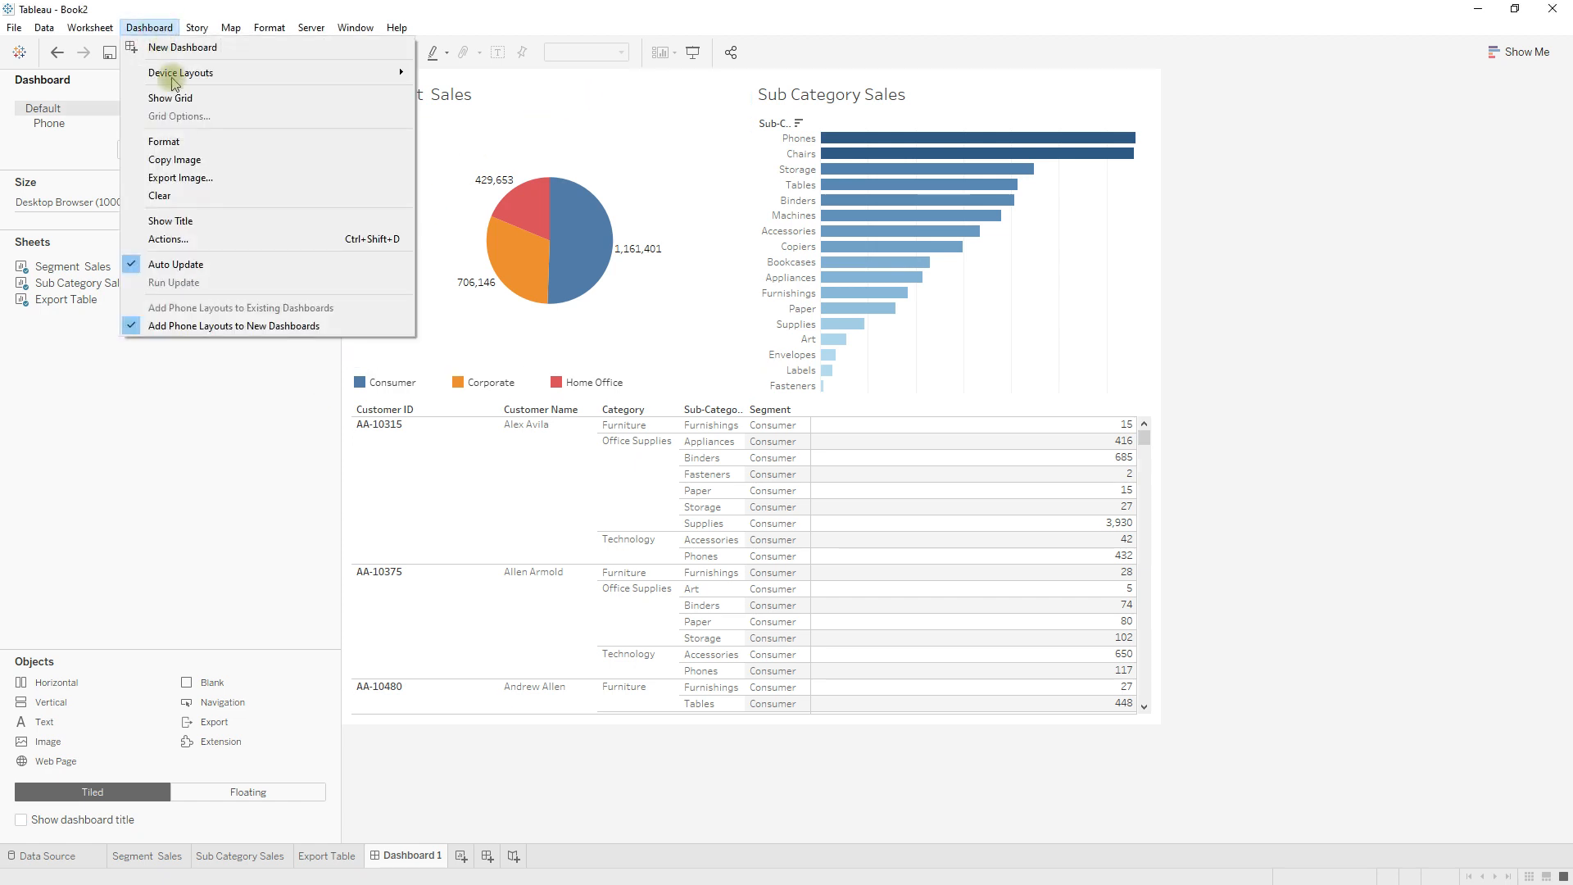
click(190, 238)
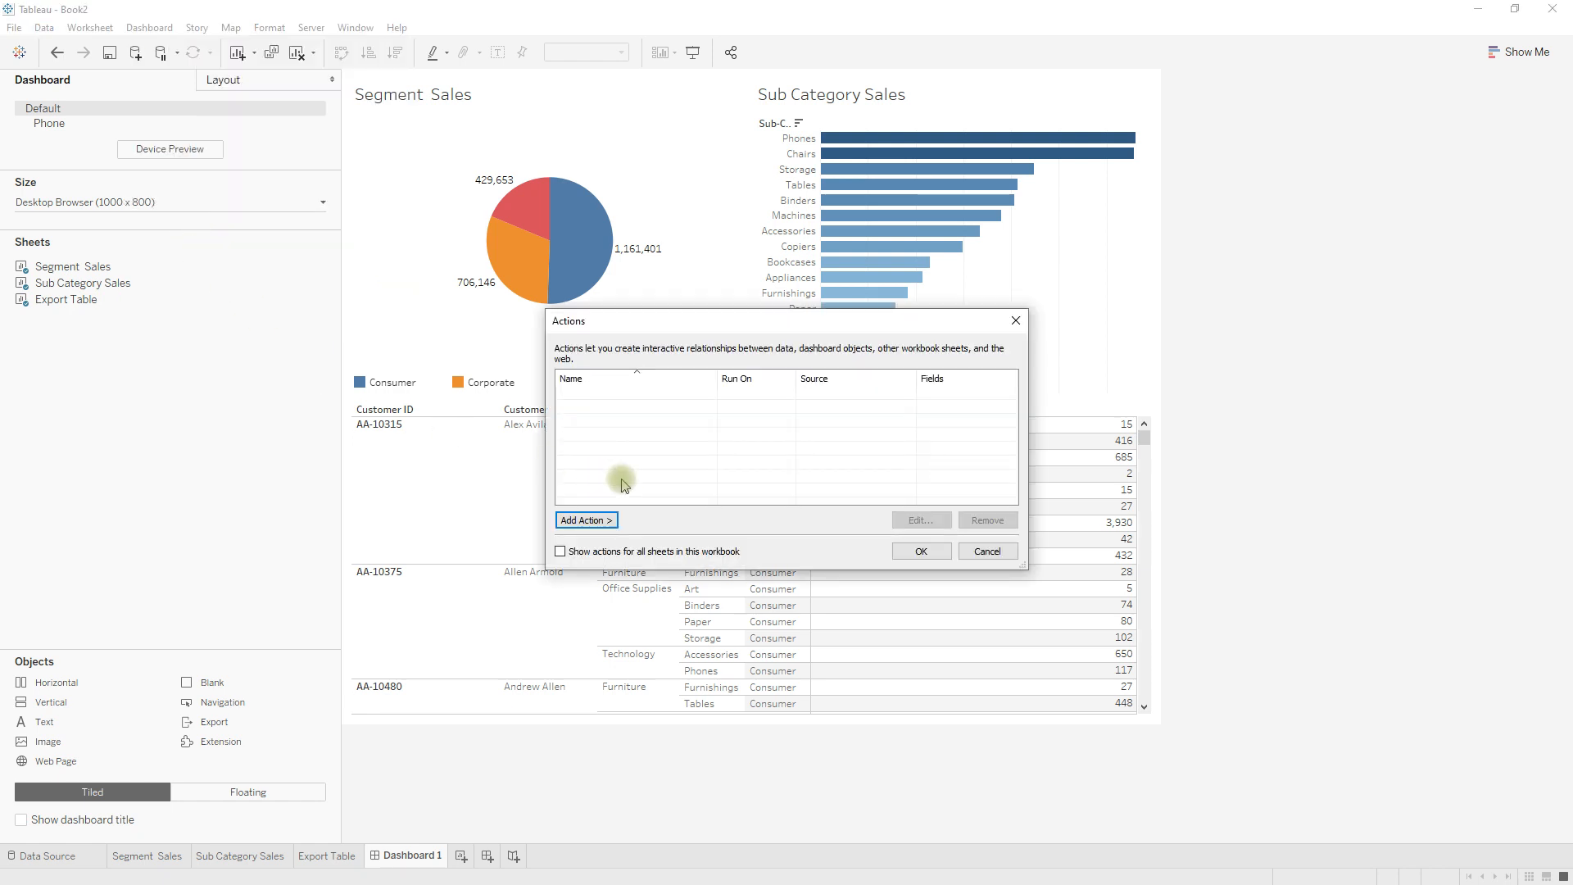
click(600, 522)
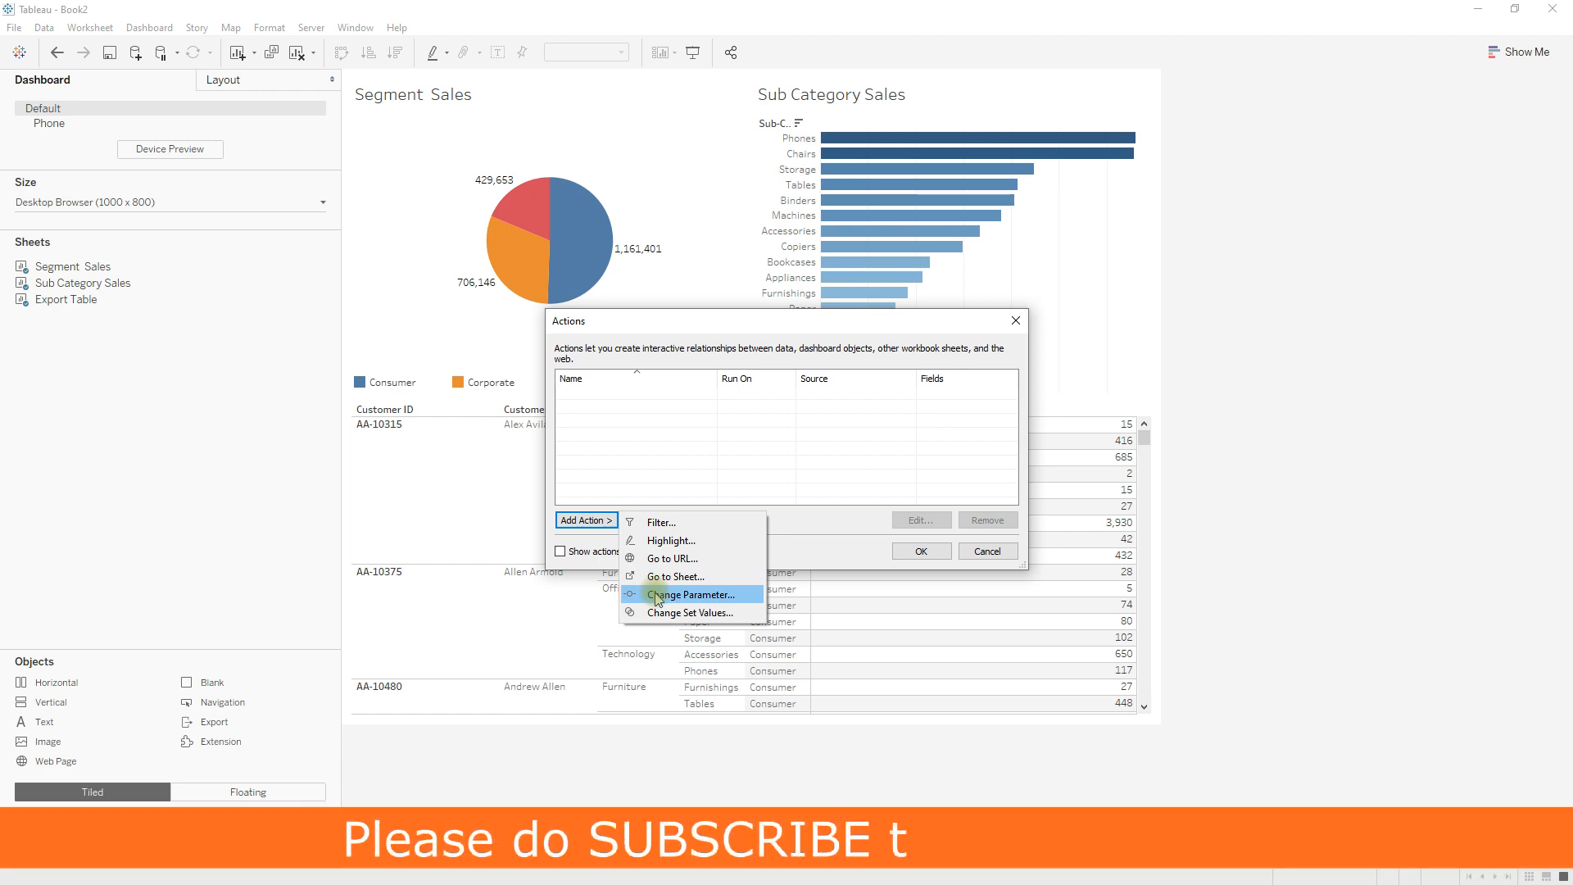
click(662, 522)
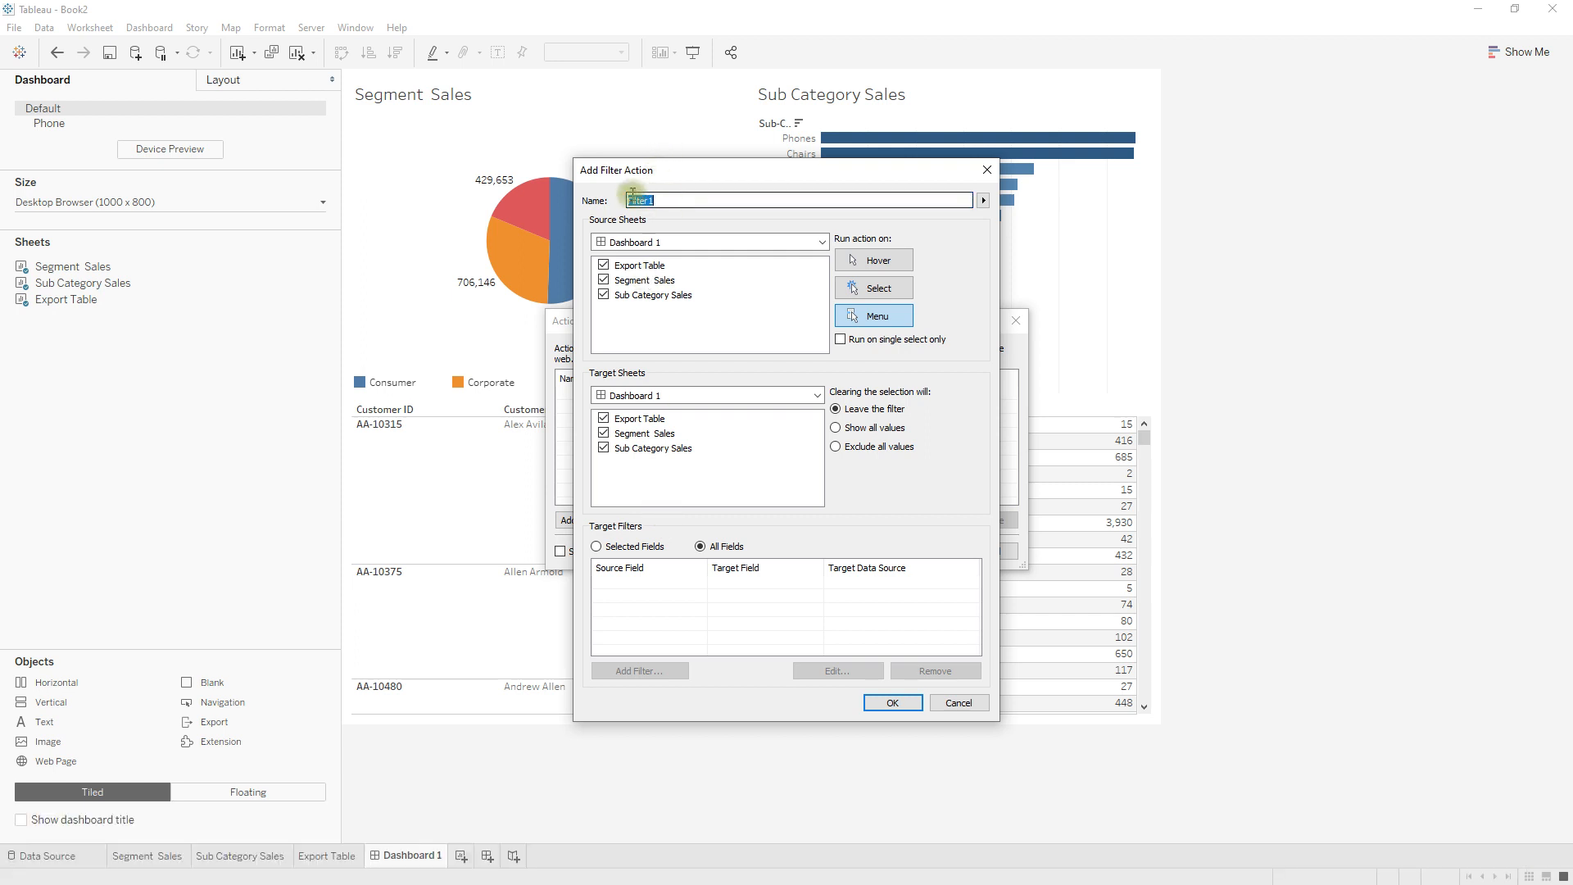
drag(661, 175, 746, 275)
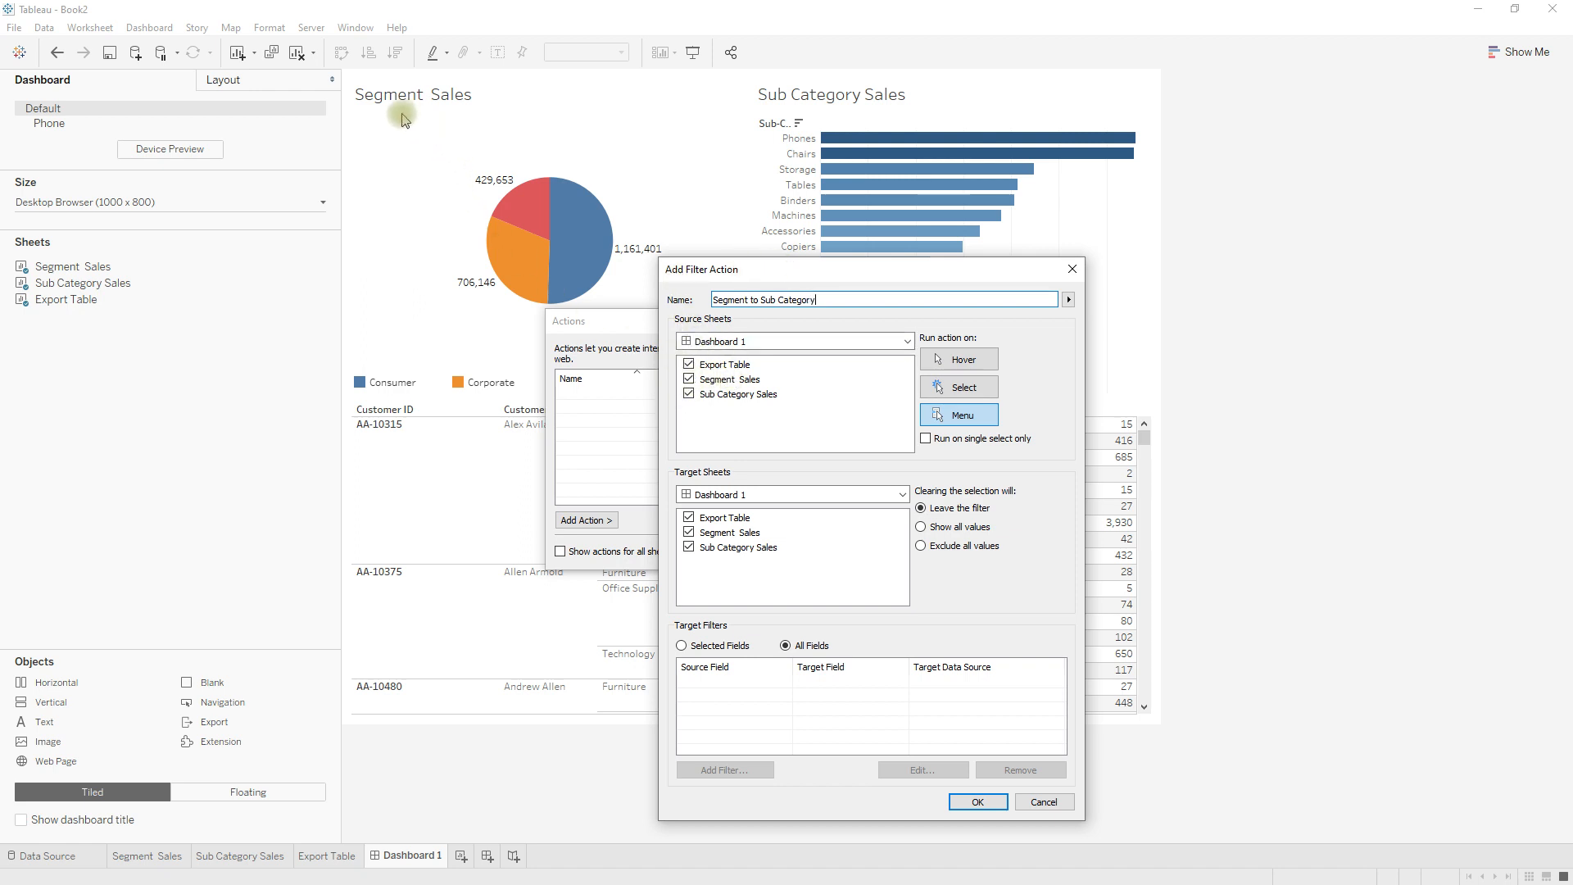
Limit the filter action's source to the Segment Sales sheet and its target to the Sub Category Sales sheet.
click(689, 365)
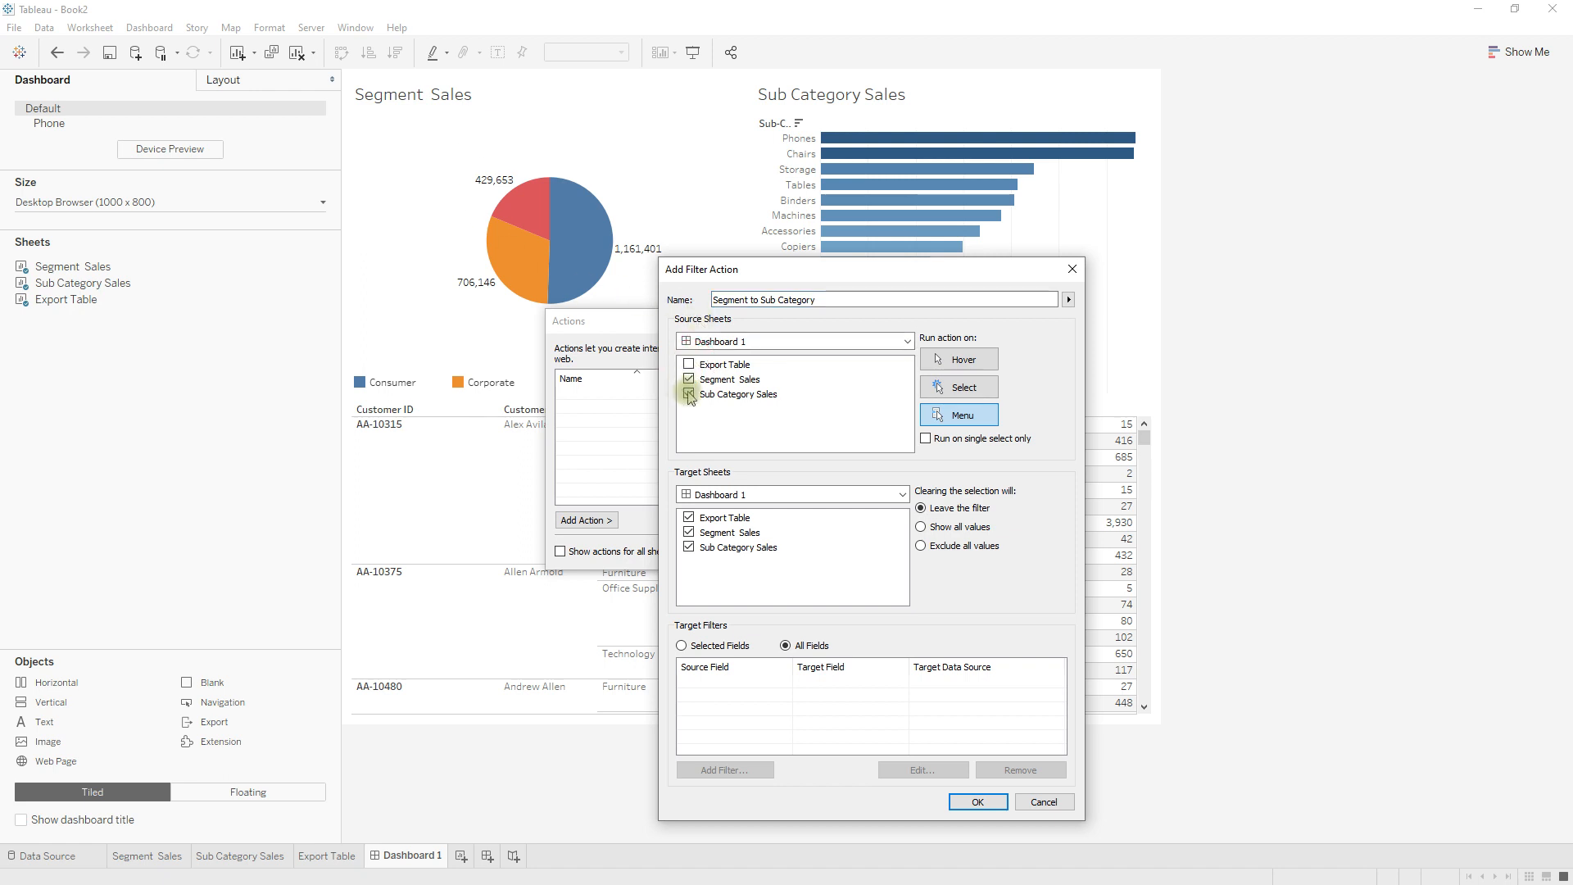
click(689, 394)
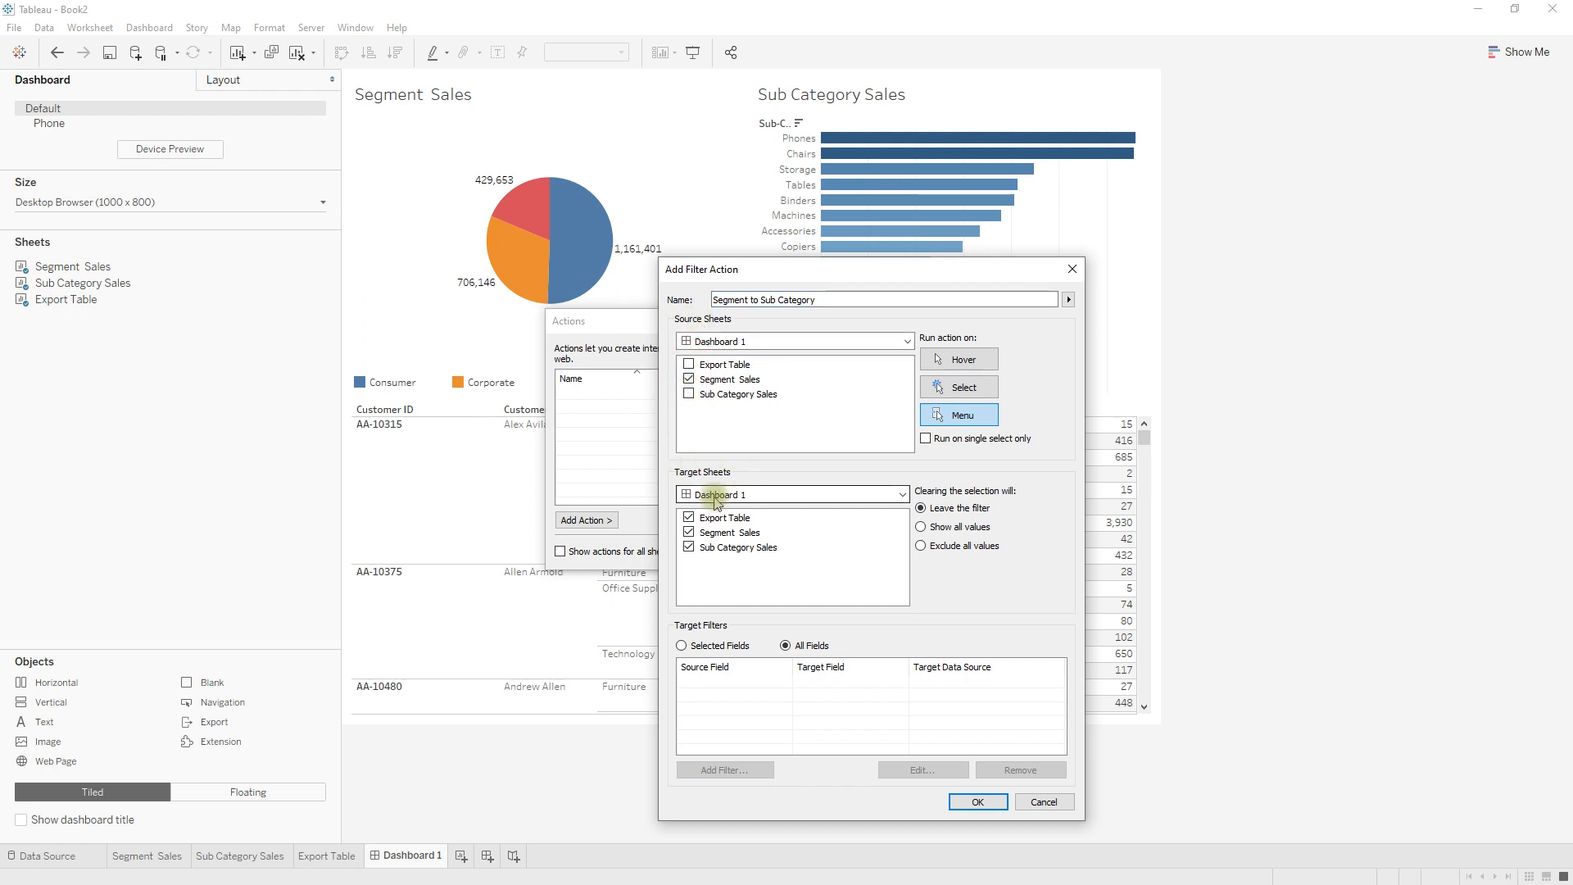
click(689, 517)
click(689, 533)
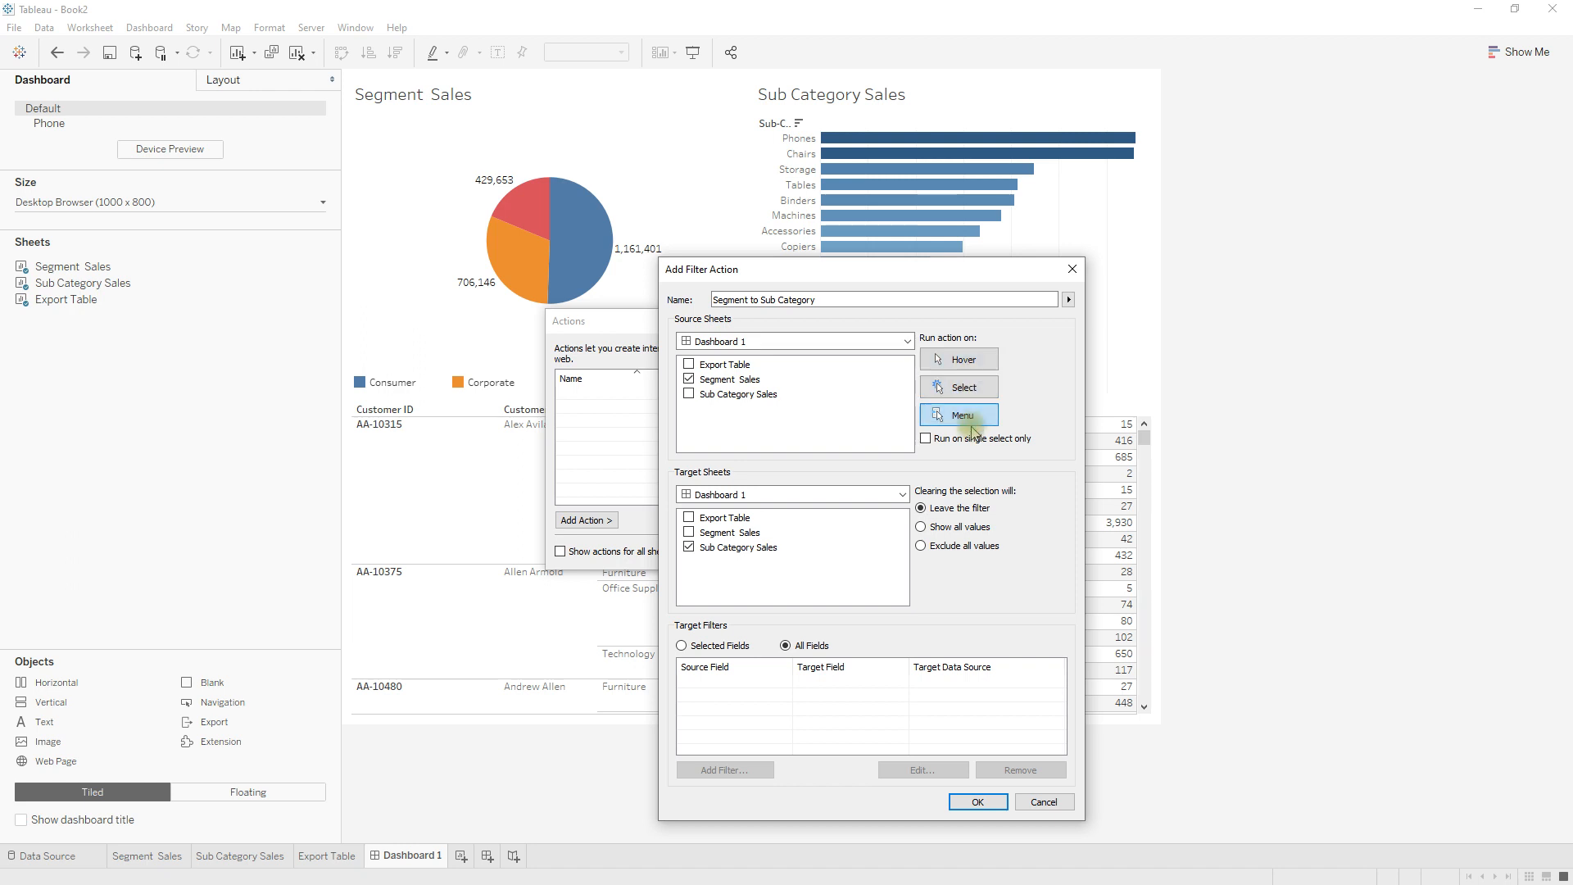
Set the action to run on Select and show all values when the selection is cleared, and save it.
click(965, 387)
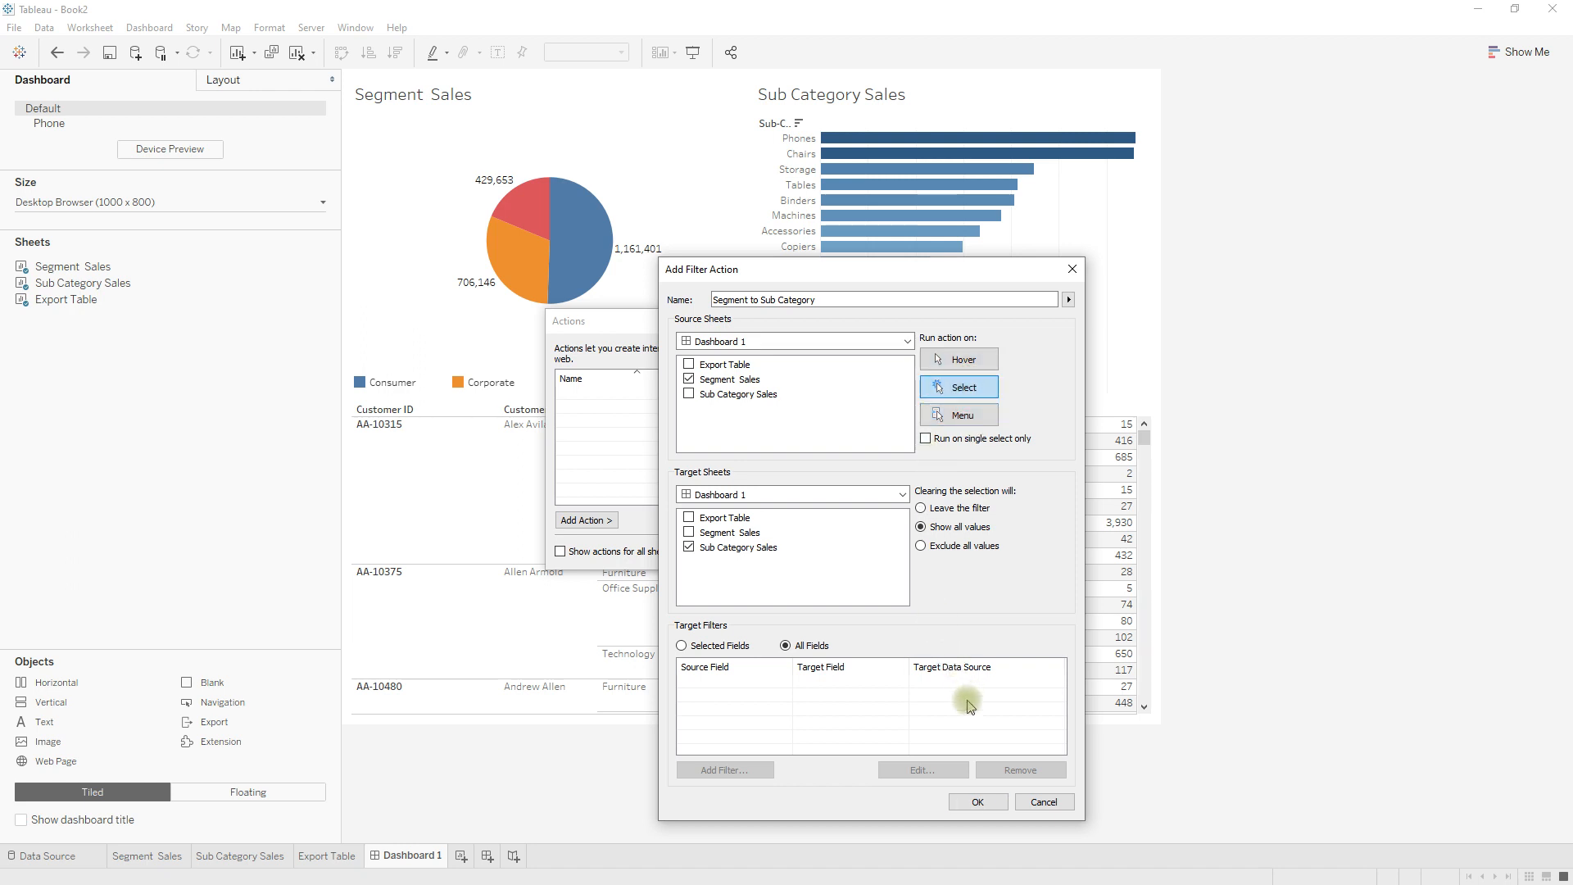
click(975, 802)
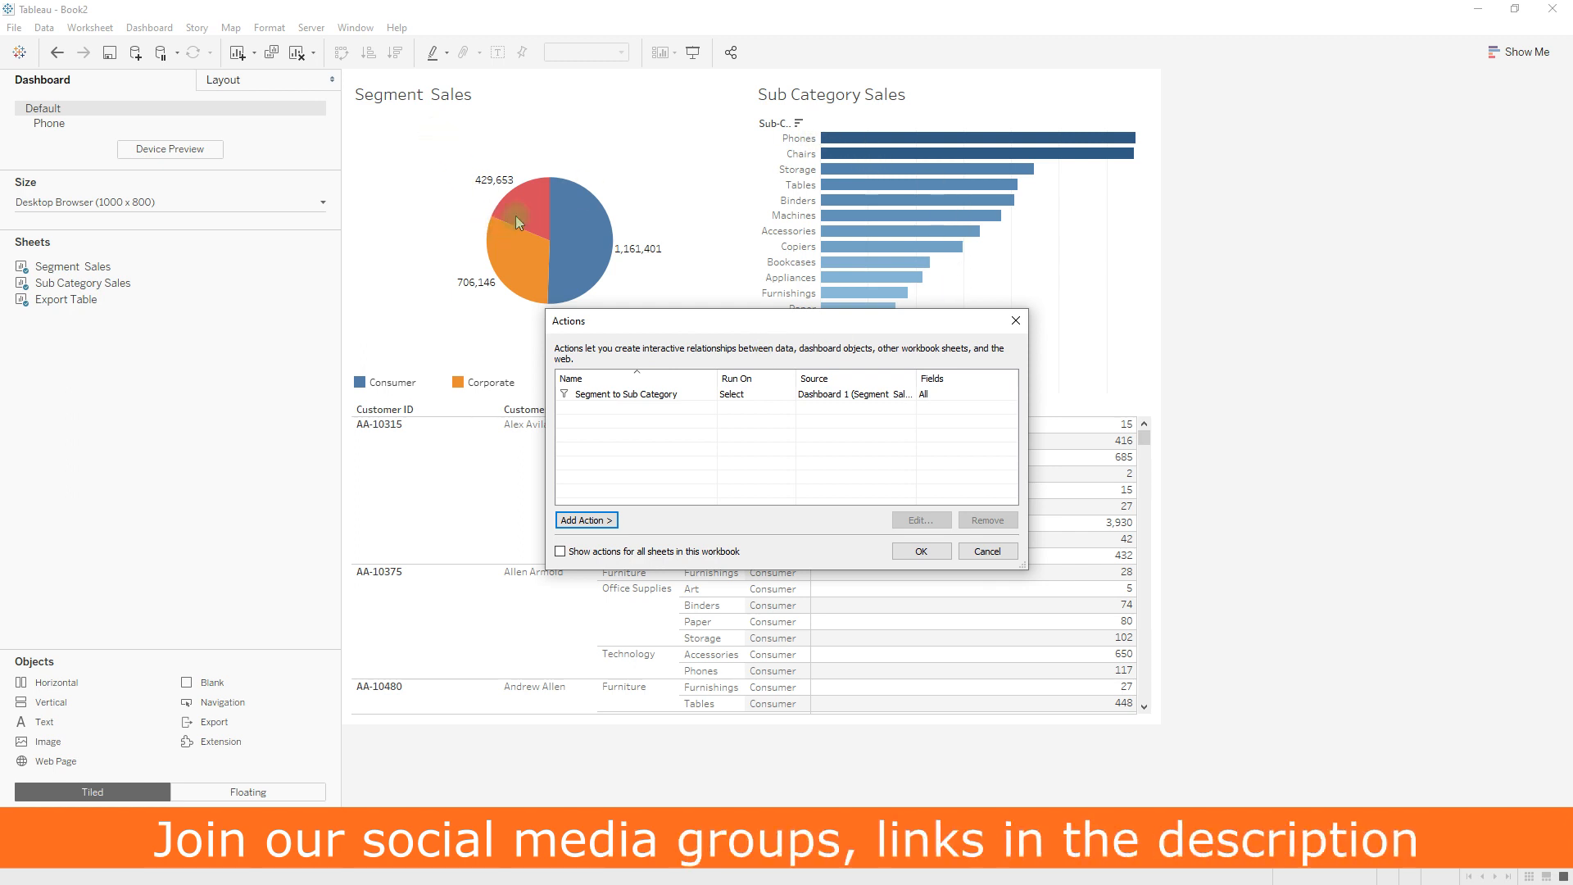
click(920, 552)
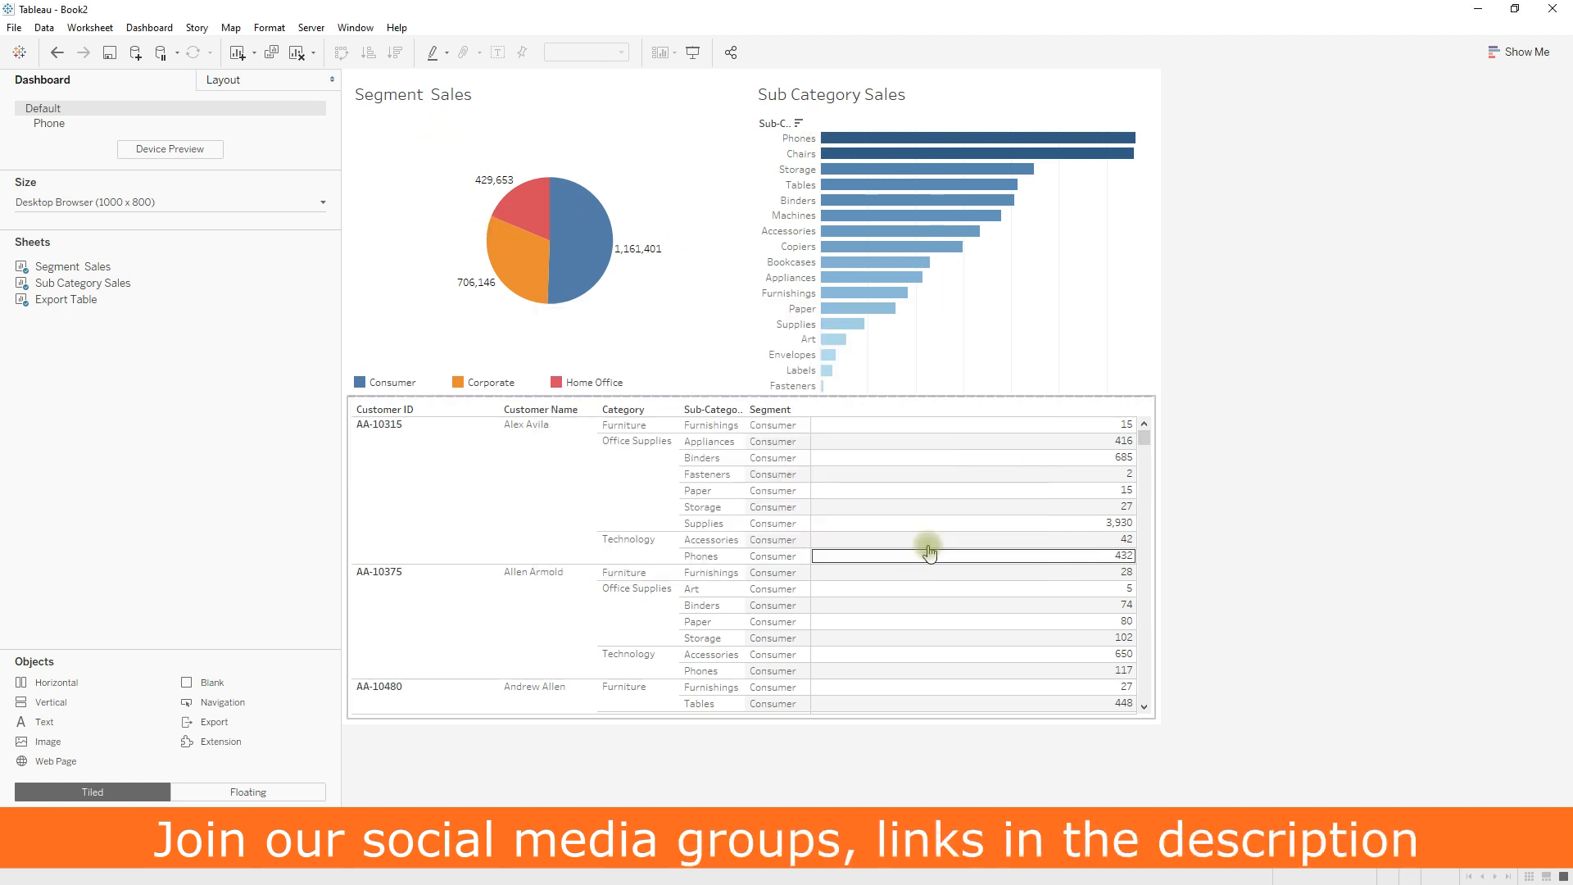
Test the filter action by selecting the Consumer slice of the Segment Sales pie chart.
mouse_move(560, 227)
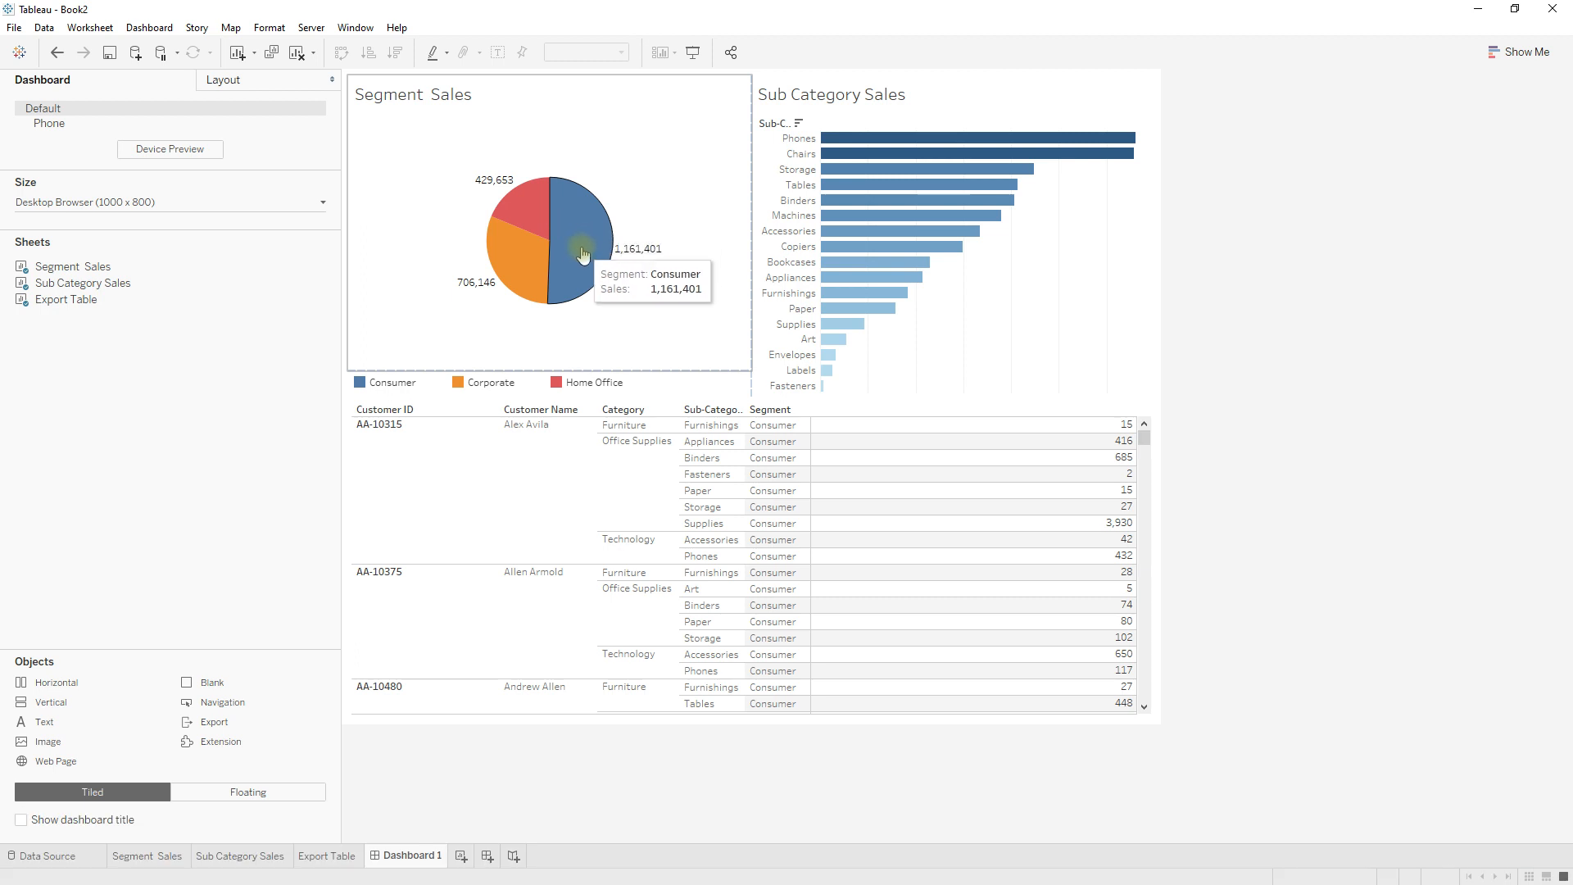
click(583, 255)
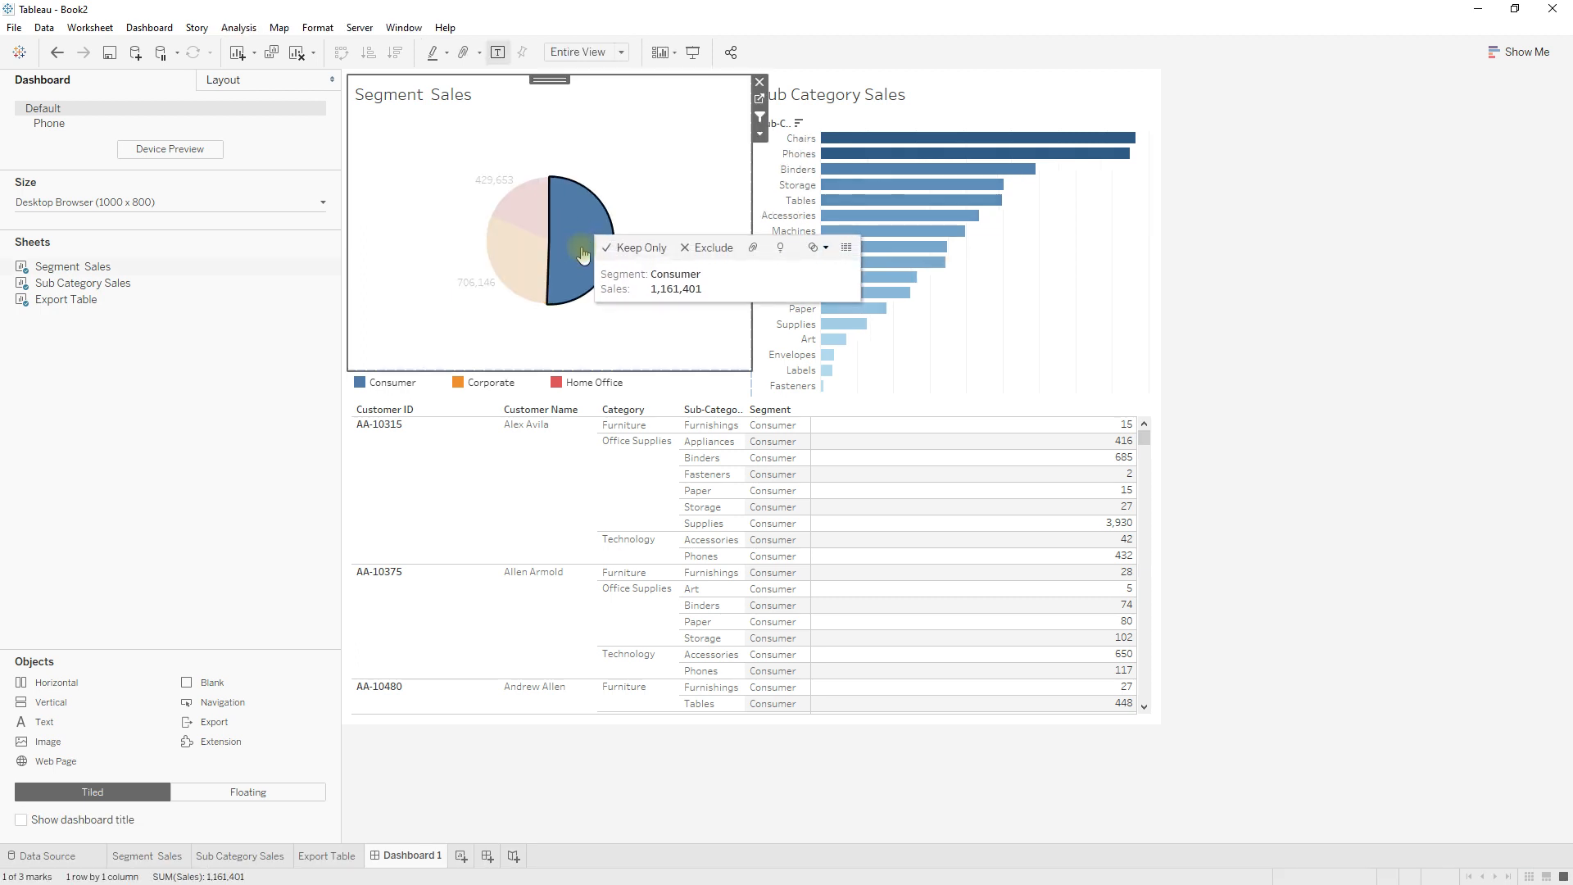
click(1063, 272)
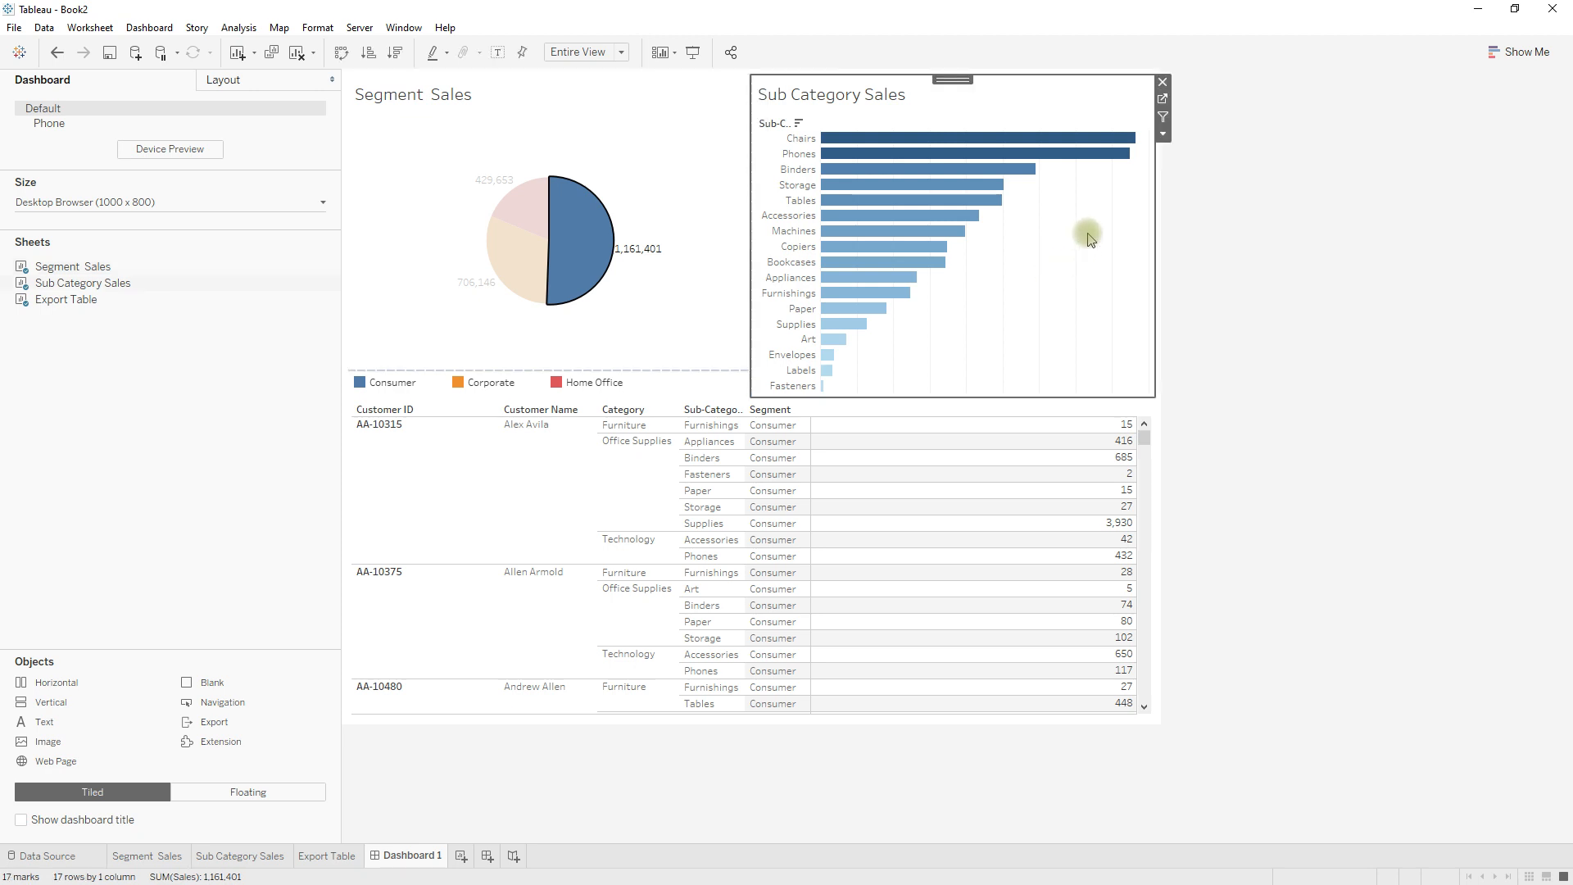
Show the Action (Segment) filter on the Sub Category Sales worksheet and widen the area that holds its filter card.
click(1165, 100)
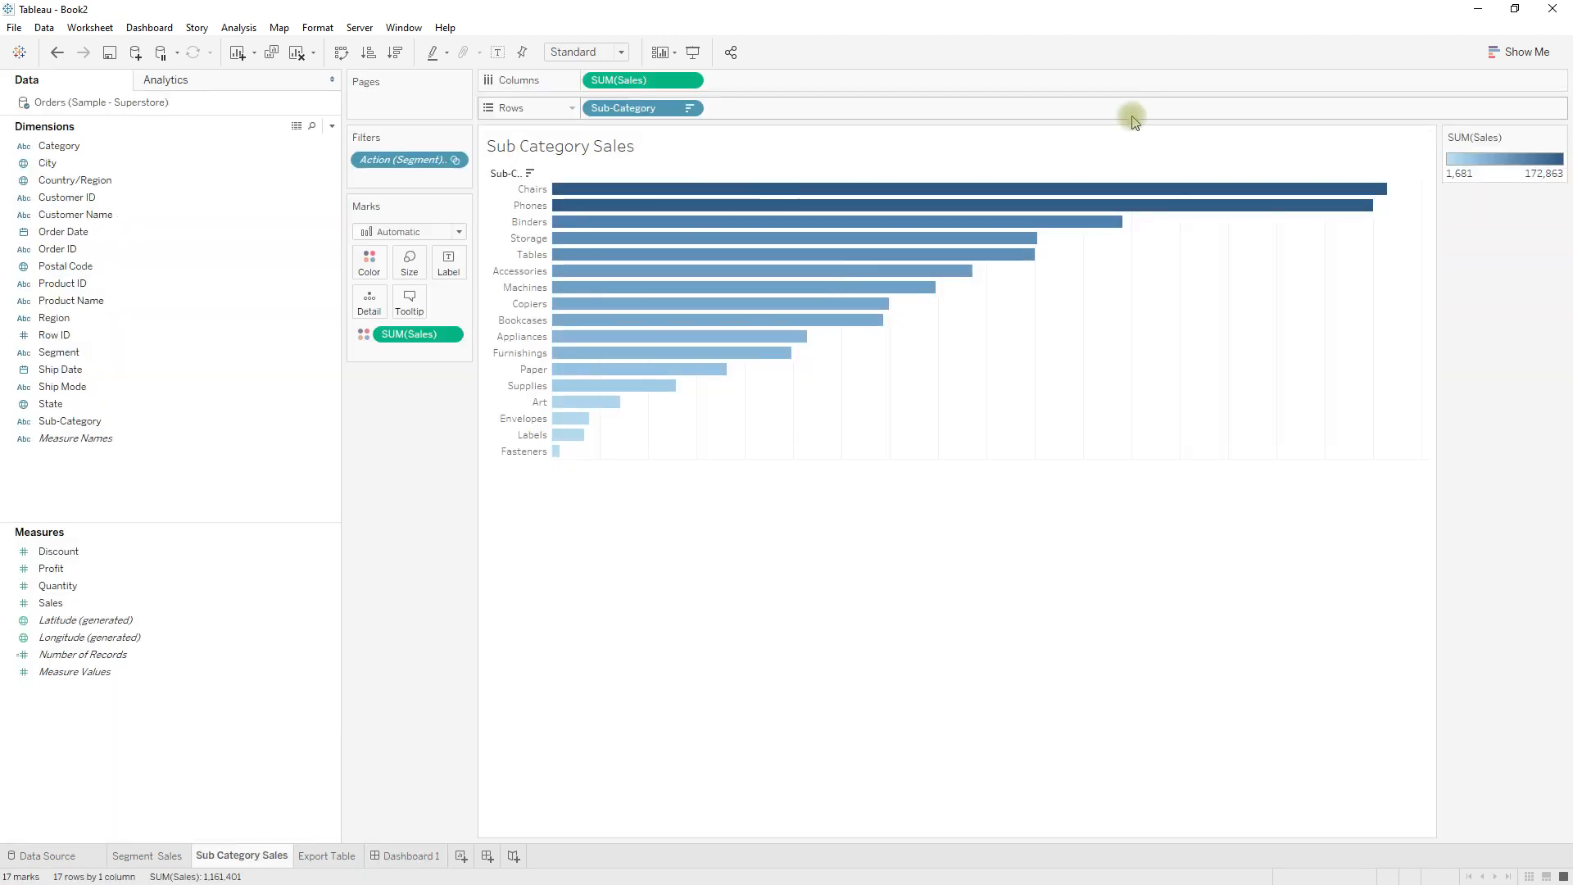
right_click(404, 164)
click(424, 195)
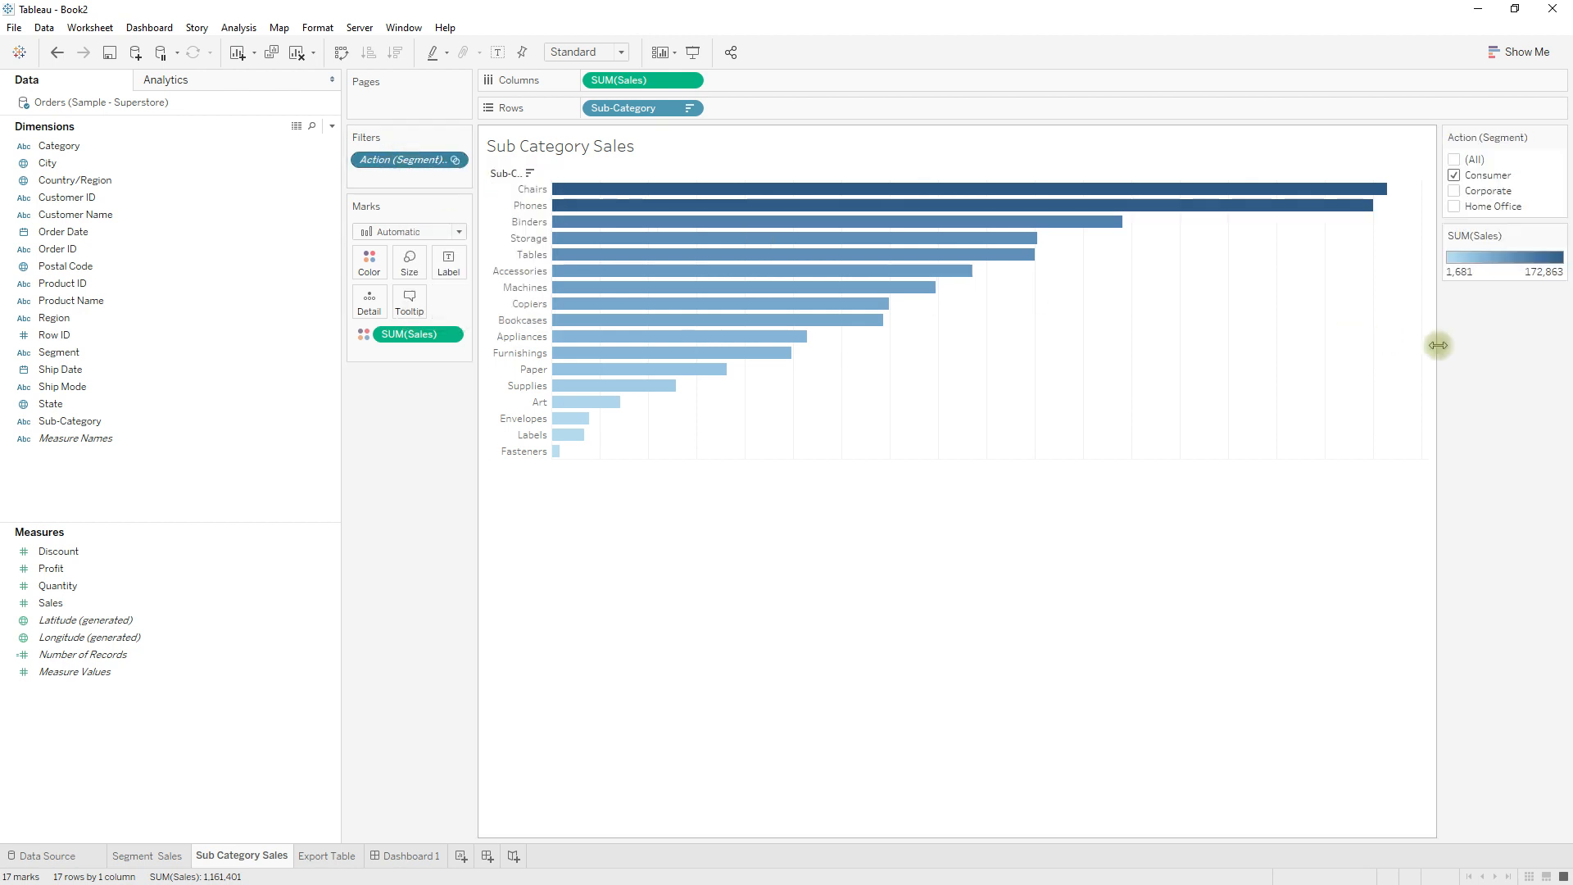
drag(1439, 315, 1345, 317)
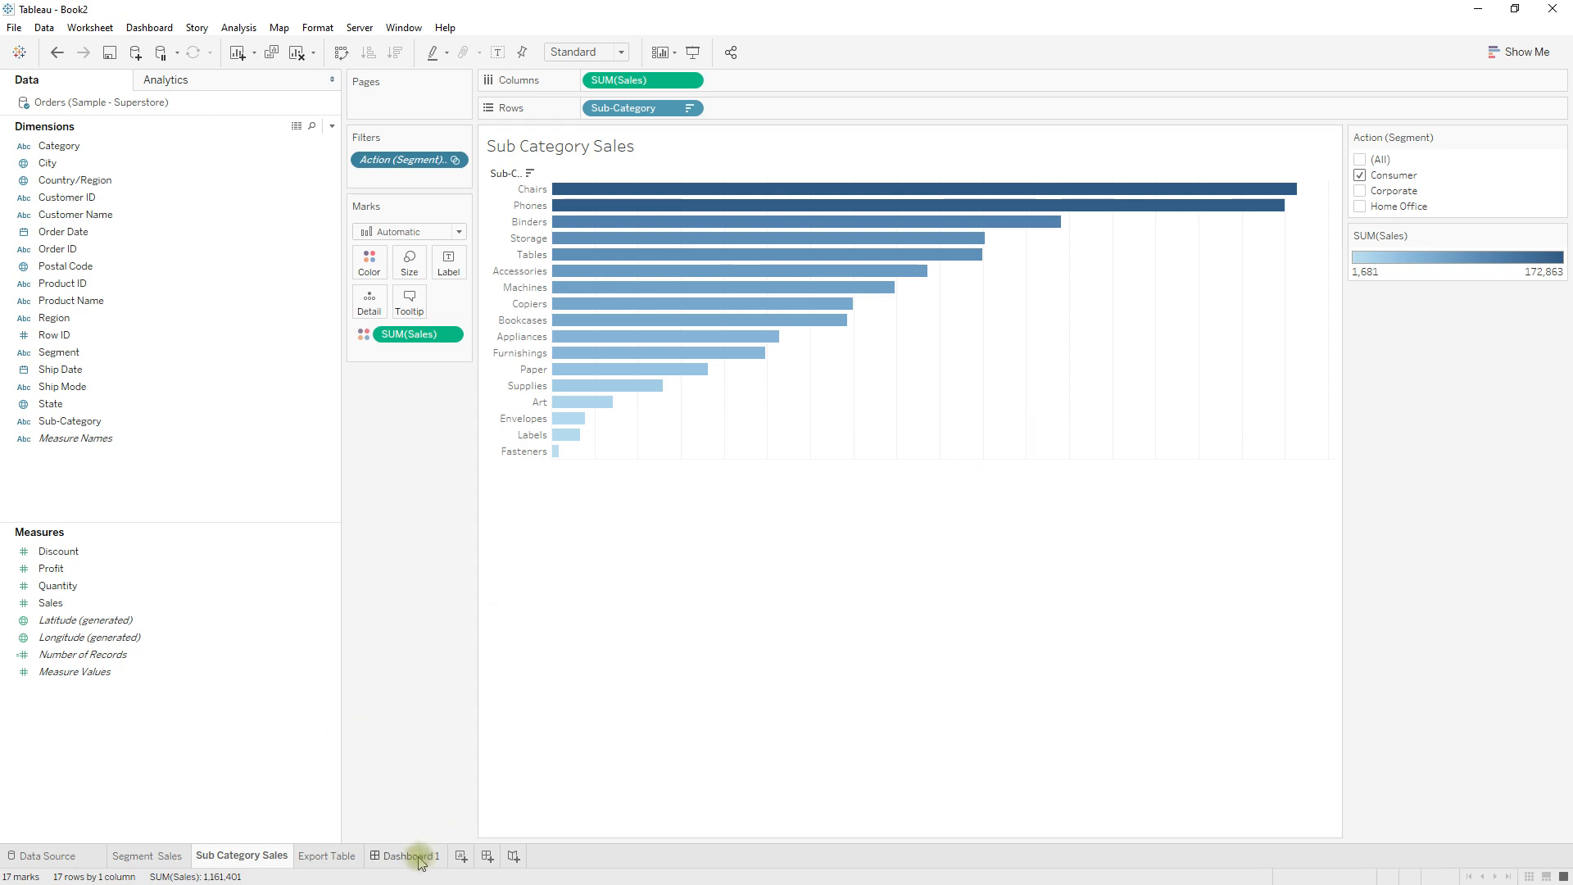
Return to Dashboard 1 and clear the Consumer selection in the Segment Sales pie chart.
mouse_move(420, 861)
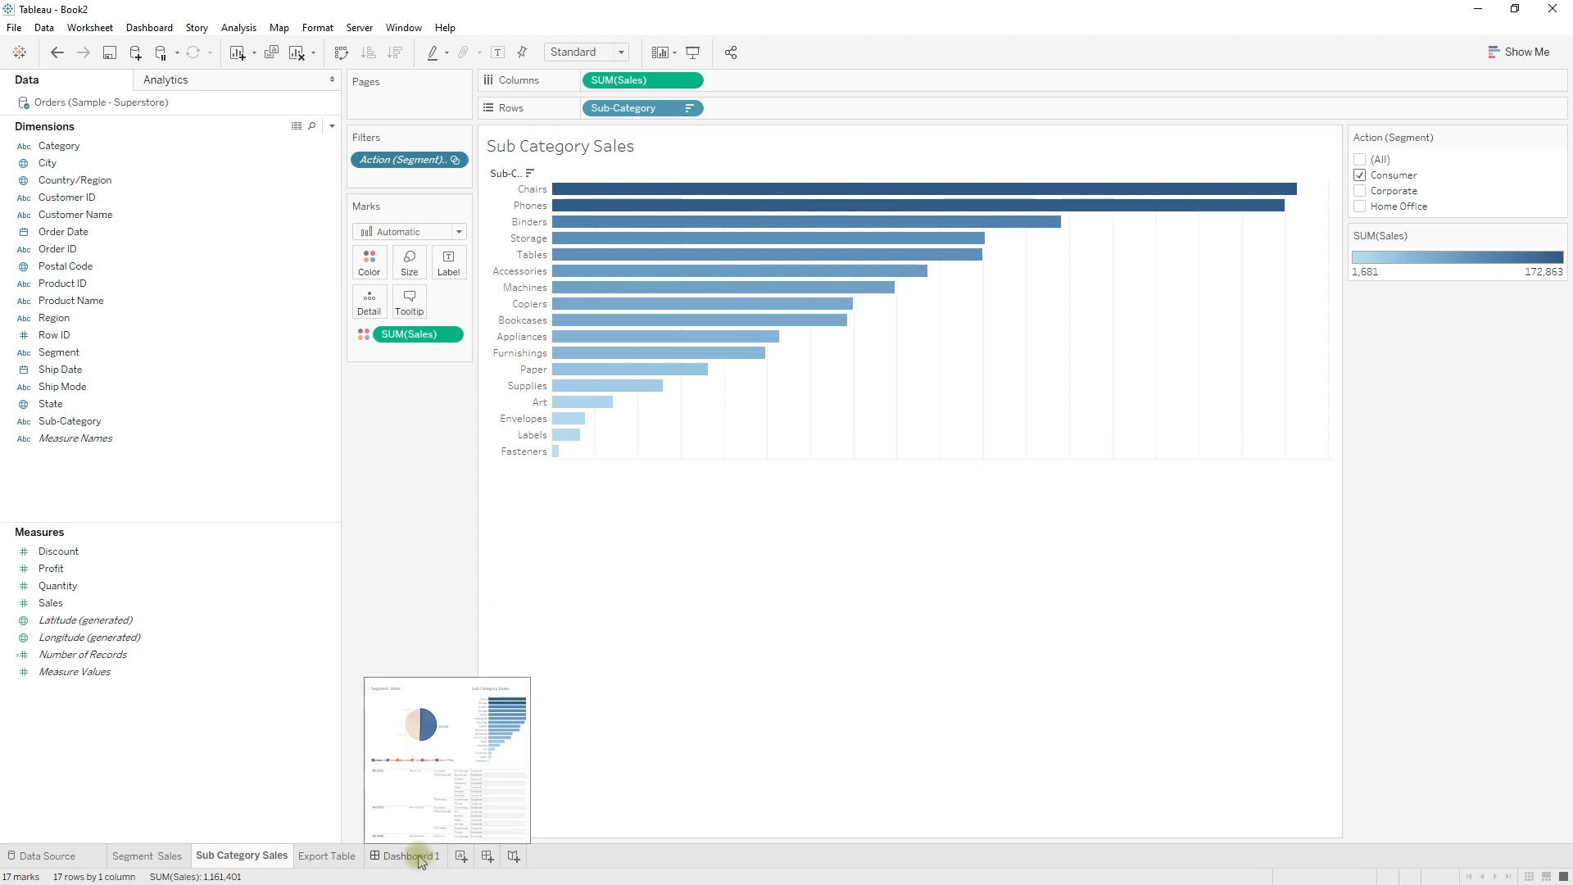
click(418, 856)
click(586, 267)
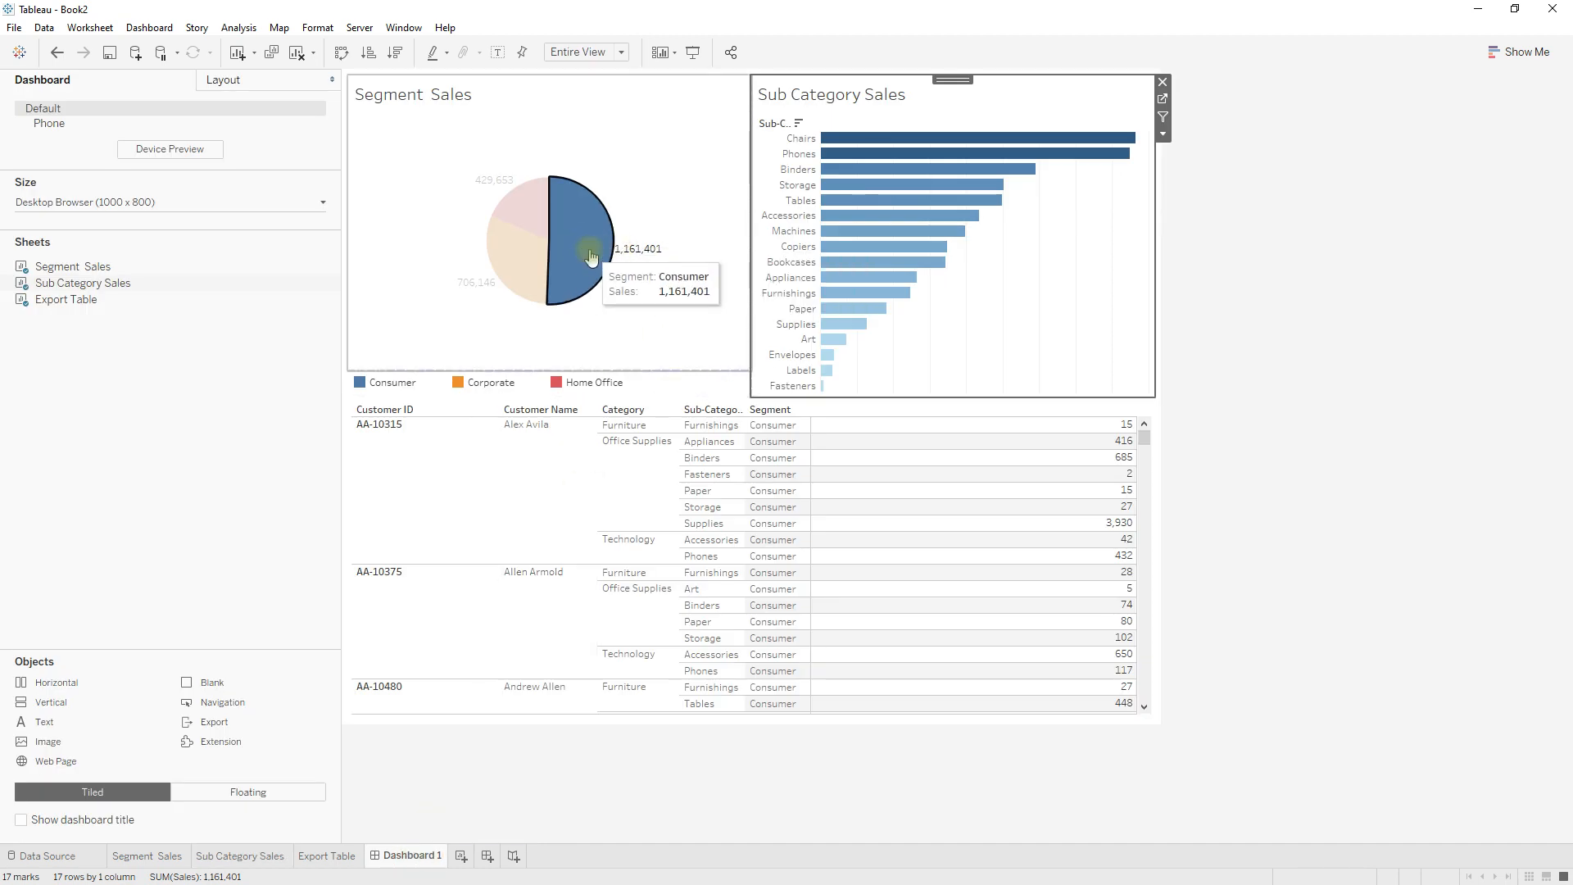
click(594, 254)
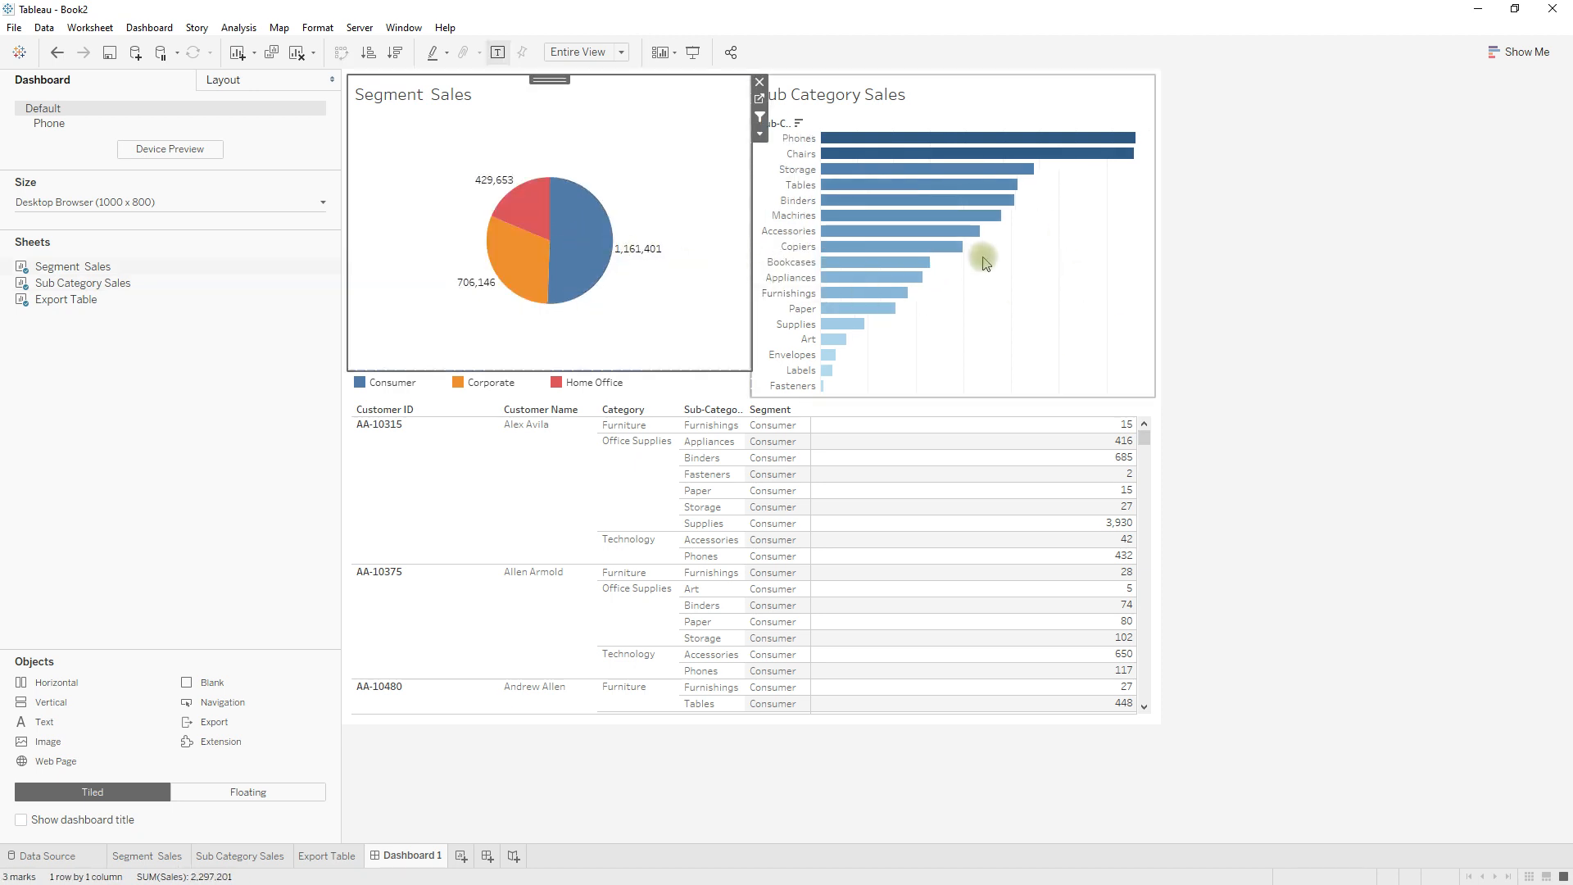
Examine the Action (Segment) filter on the Sub Category Sales worksheet with no segment selected, and return to Dashboard 1.
click(1017, 303)
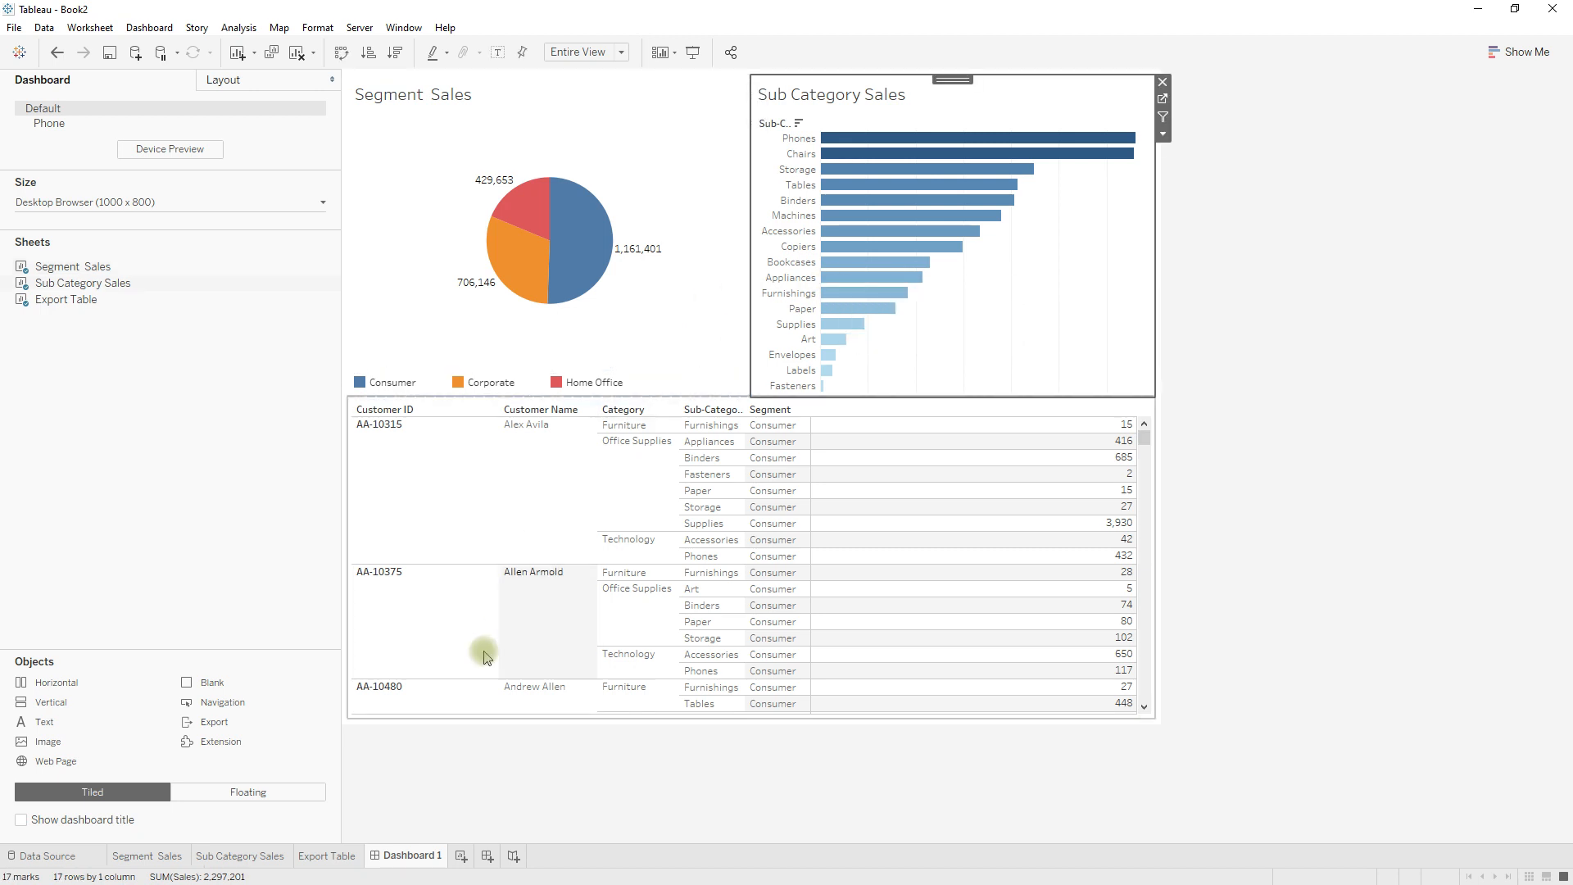
click(1164, 98)
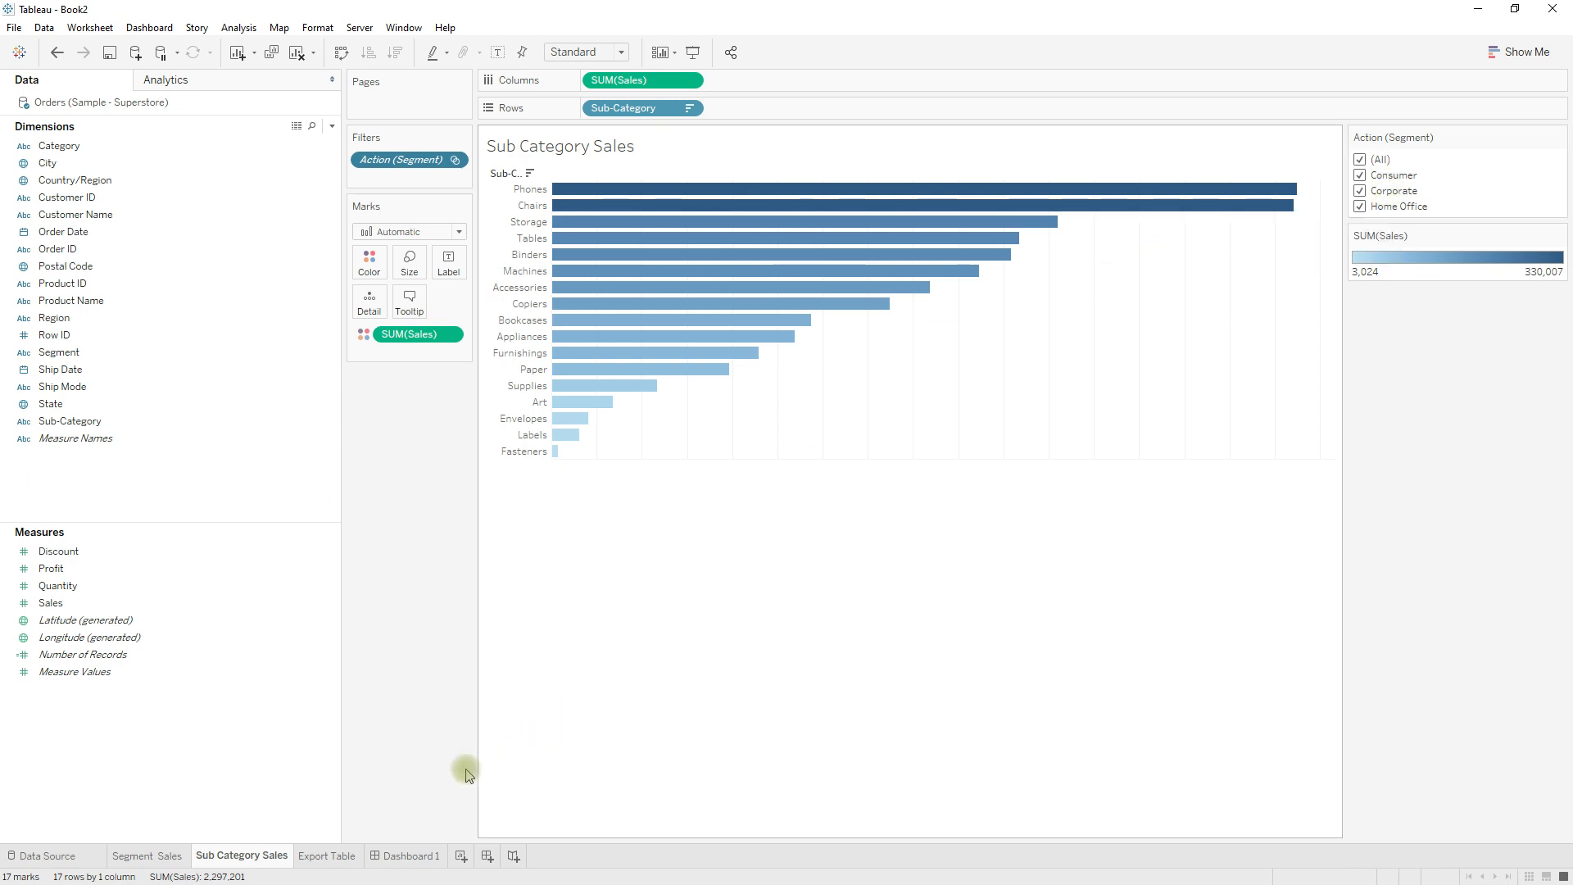
click(416, 861)
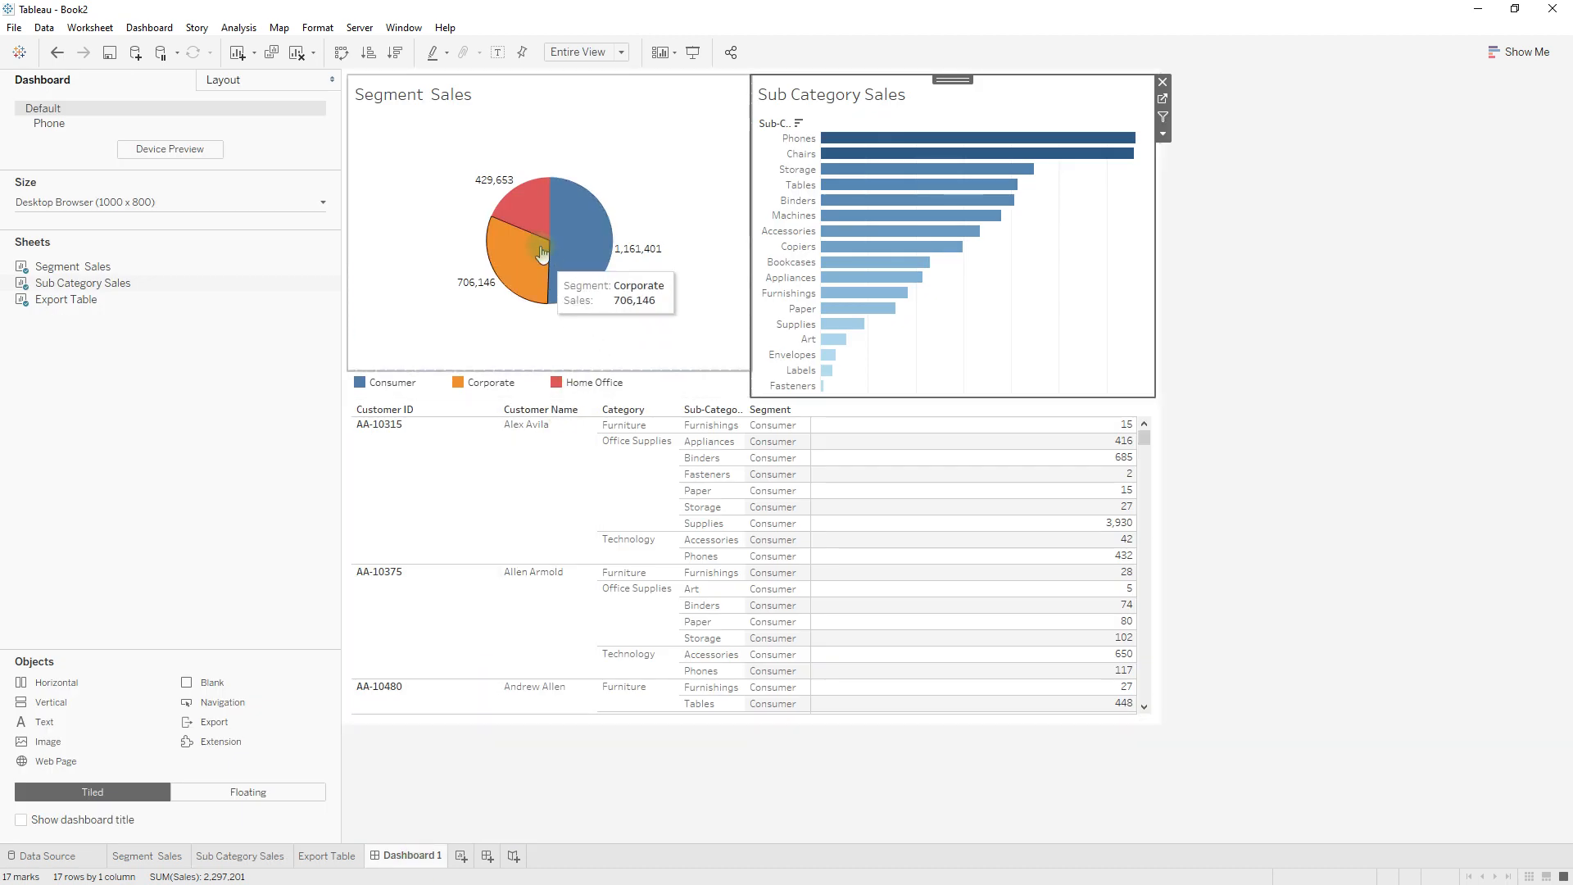
Select the Home Office slice and check the Action (Segment) filter on the Sub Category Sales worksheet, returning to Dashboard 1.
mouse_move(527, 217)
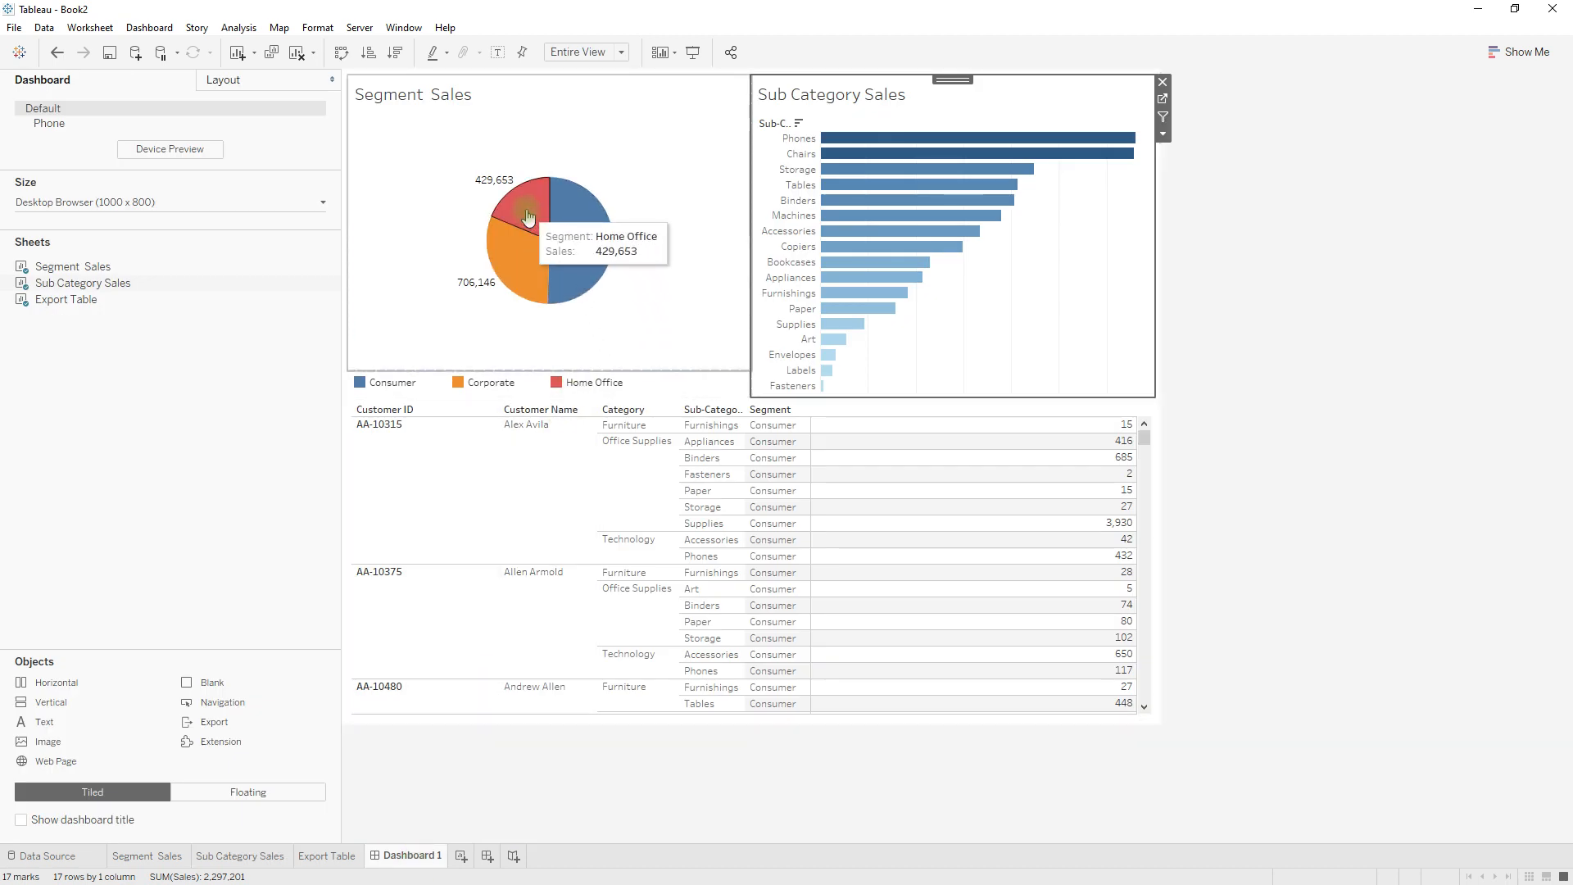
click(527, 217)
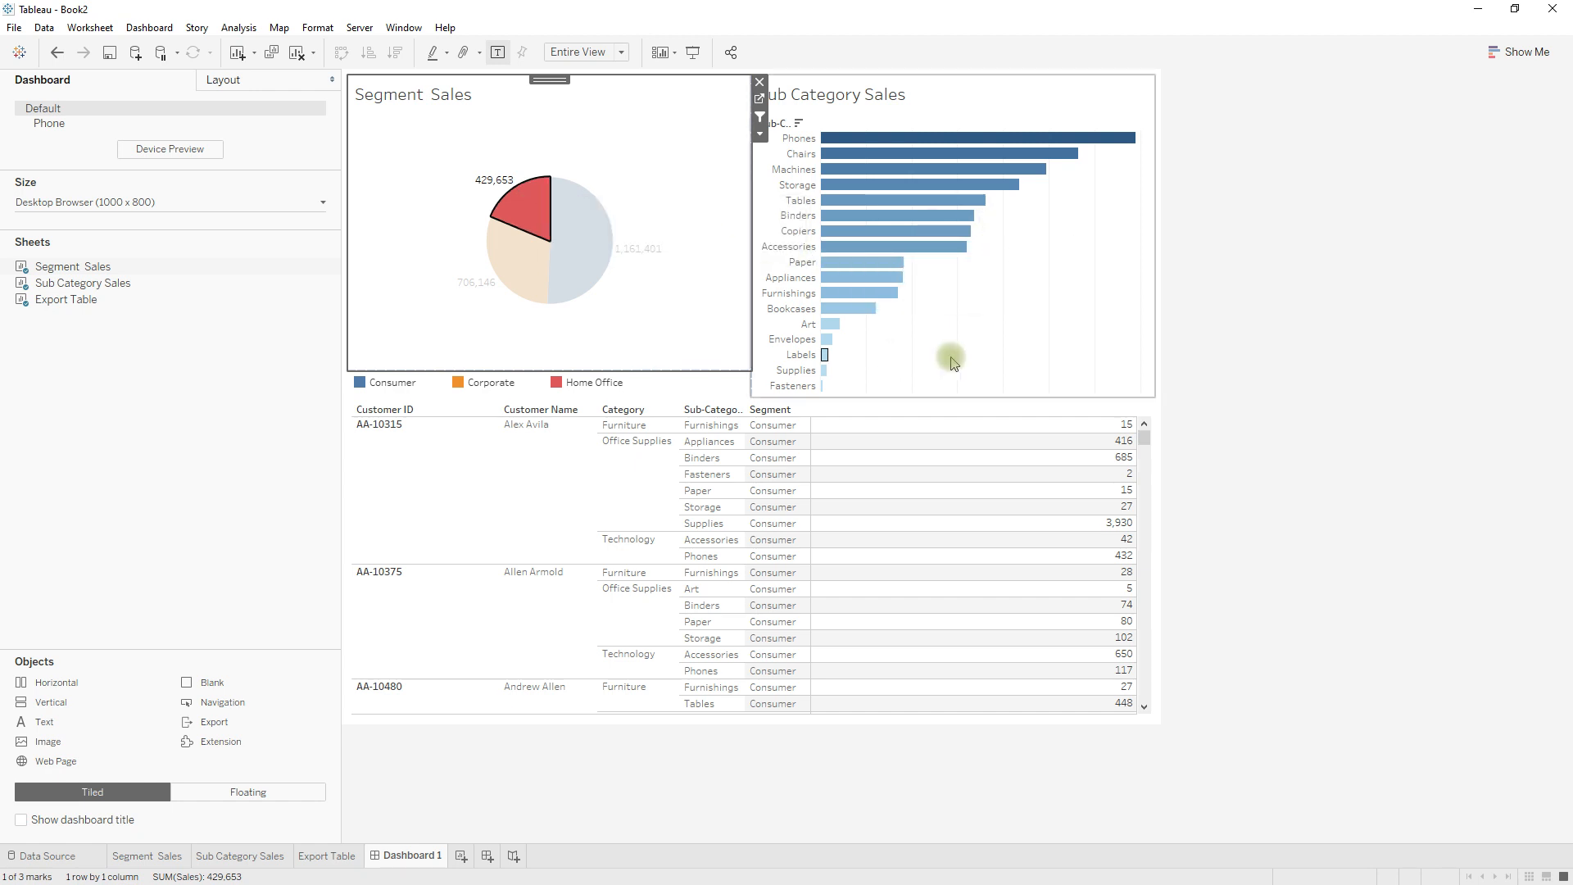
click(1073, 298)
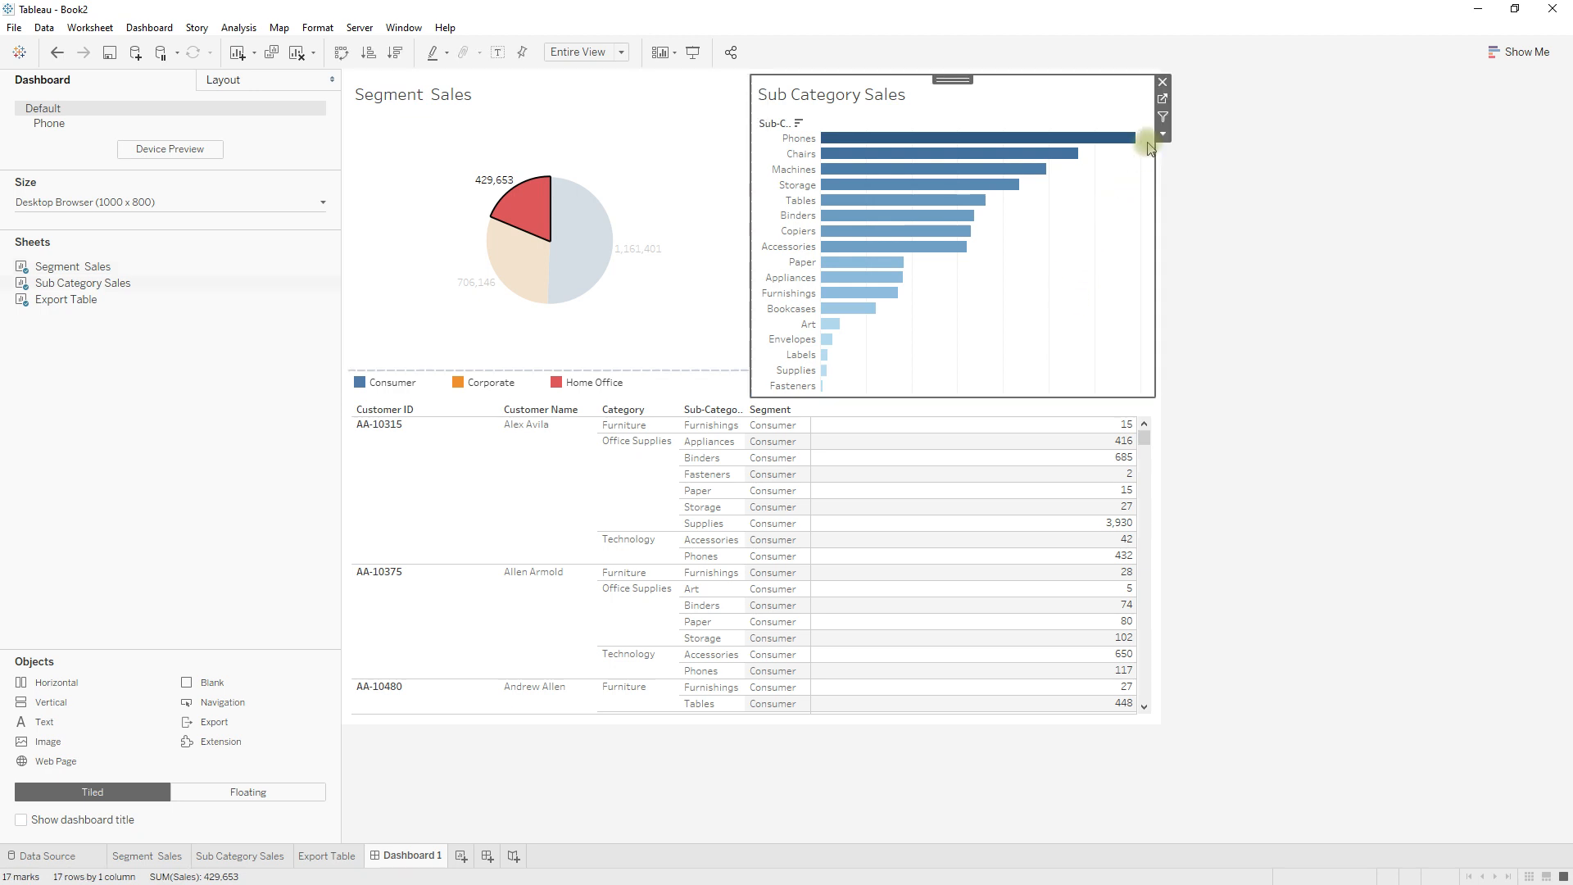
click(1165, 105)
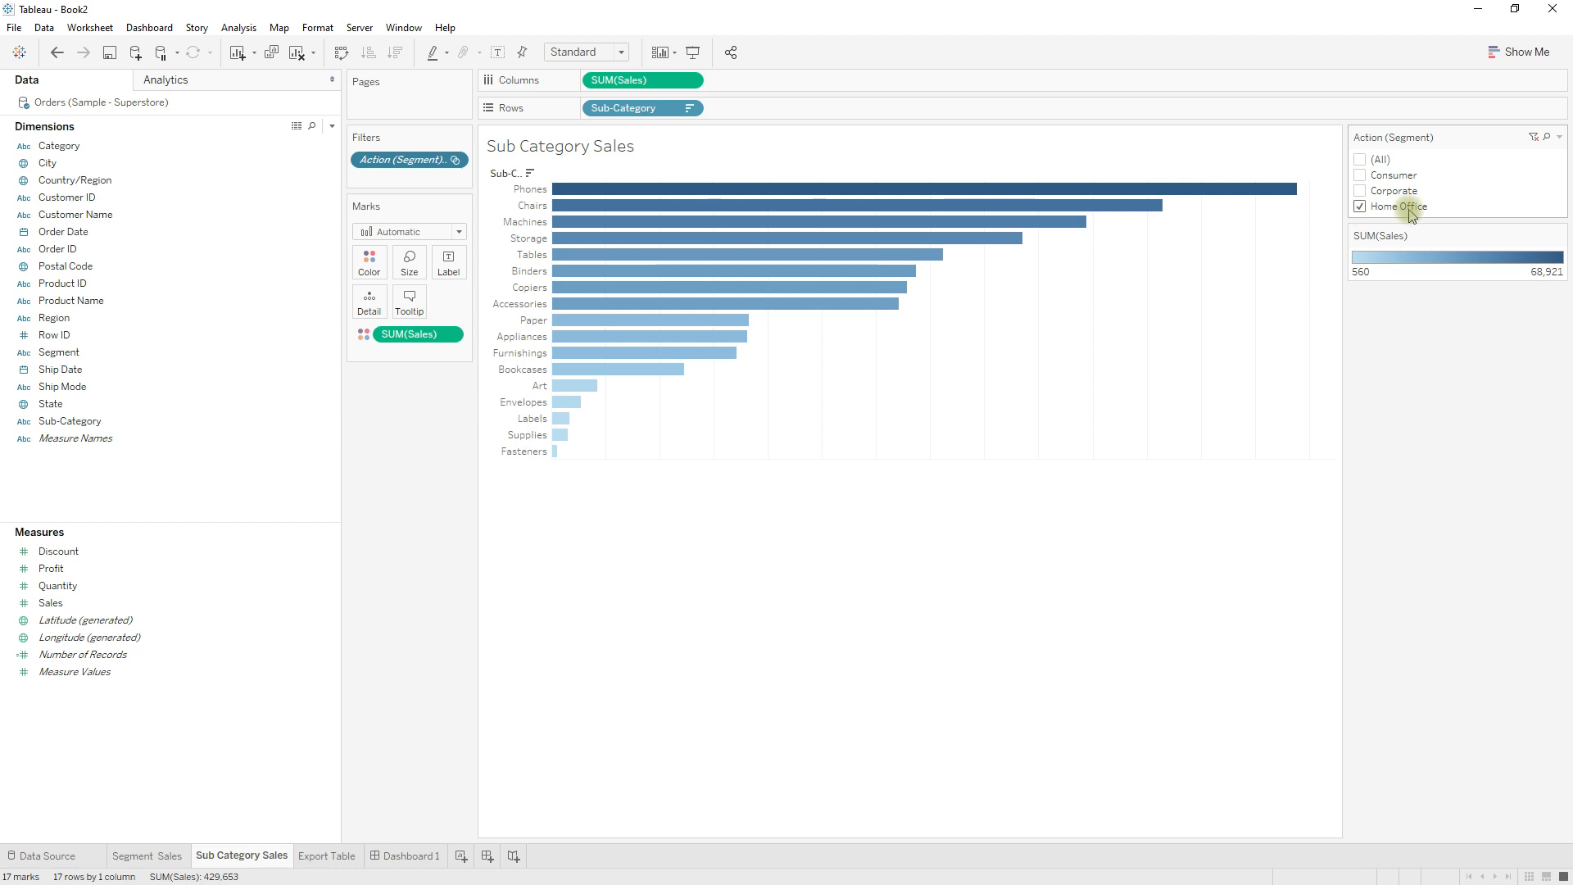
click(410, 855)
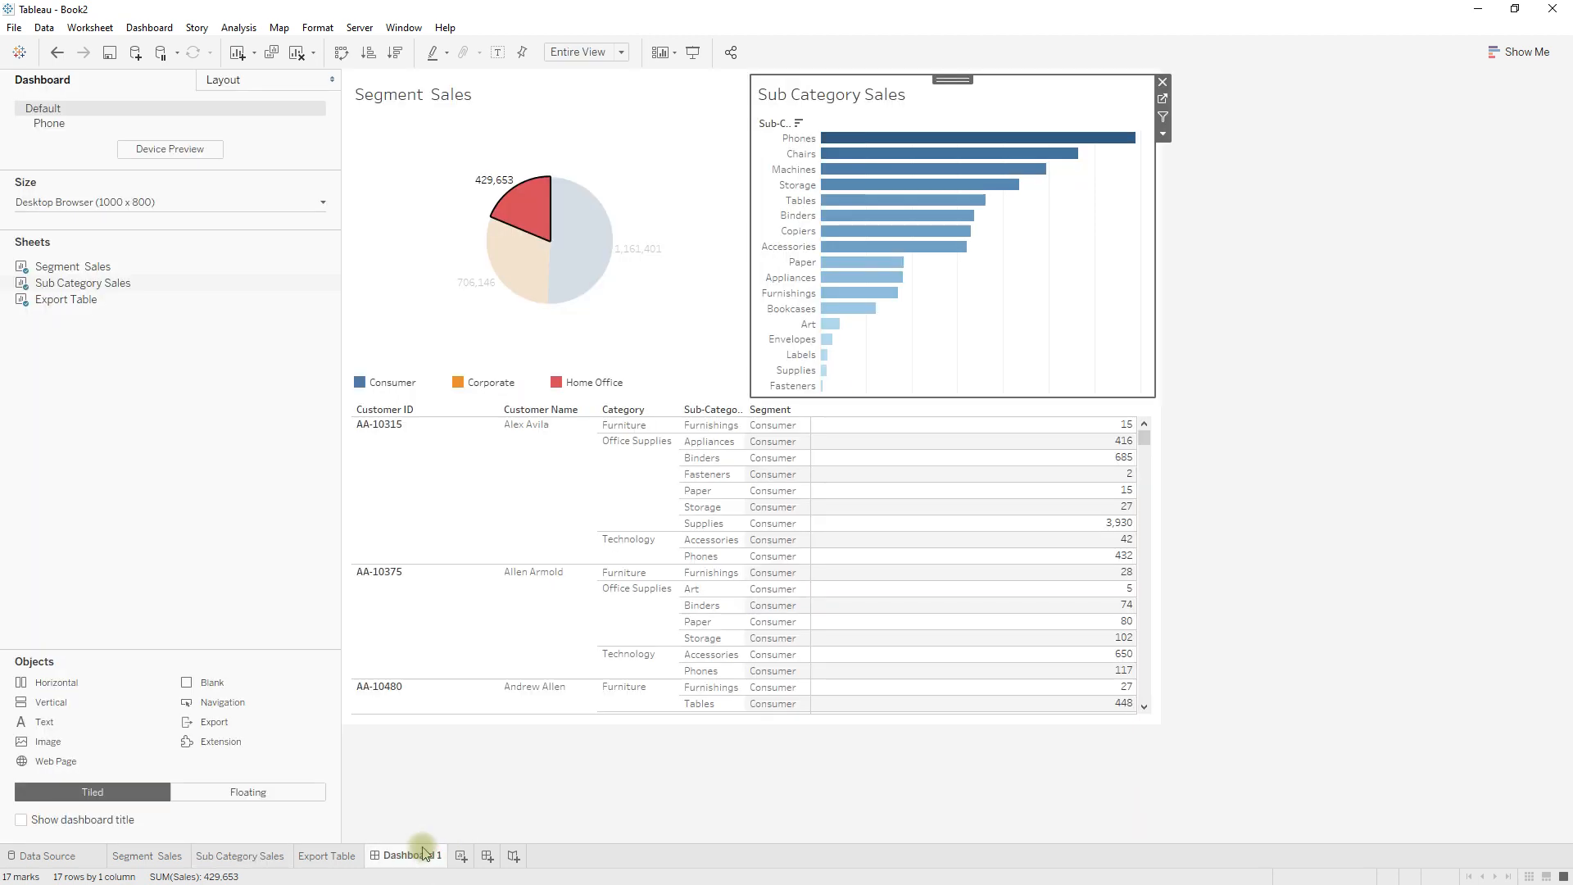
Clear the Home Office selection and recheck the Action (Segment) filter on the Sub Category Sales worksheet, returning to Dashboard 1.
mouse_move(533, 218)
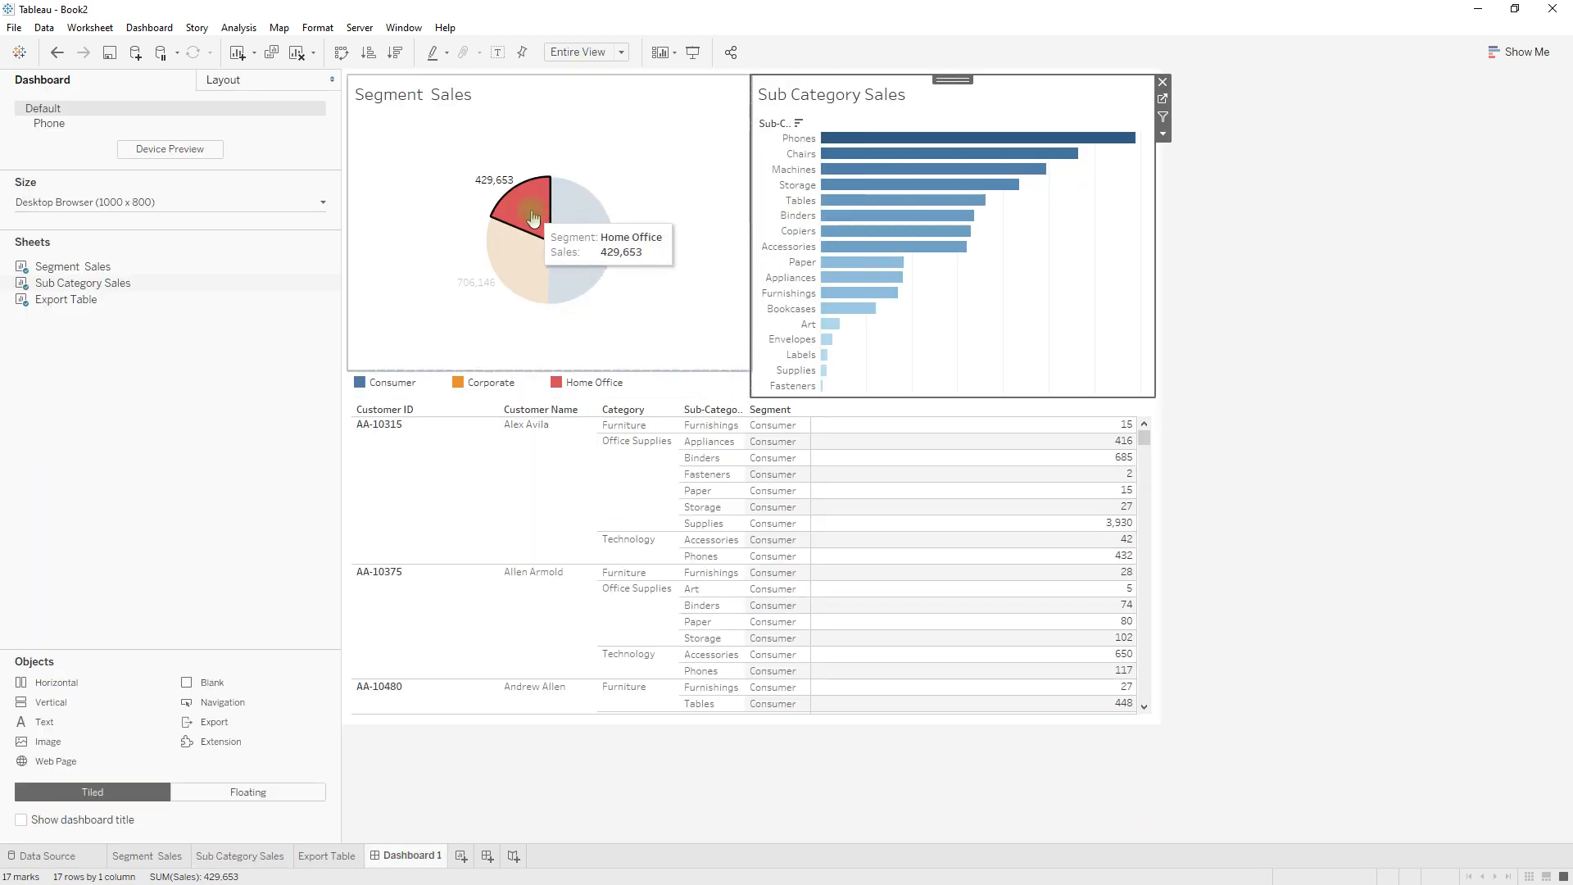
click(533, 218)
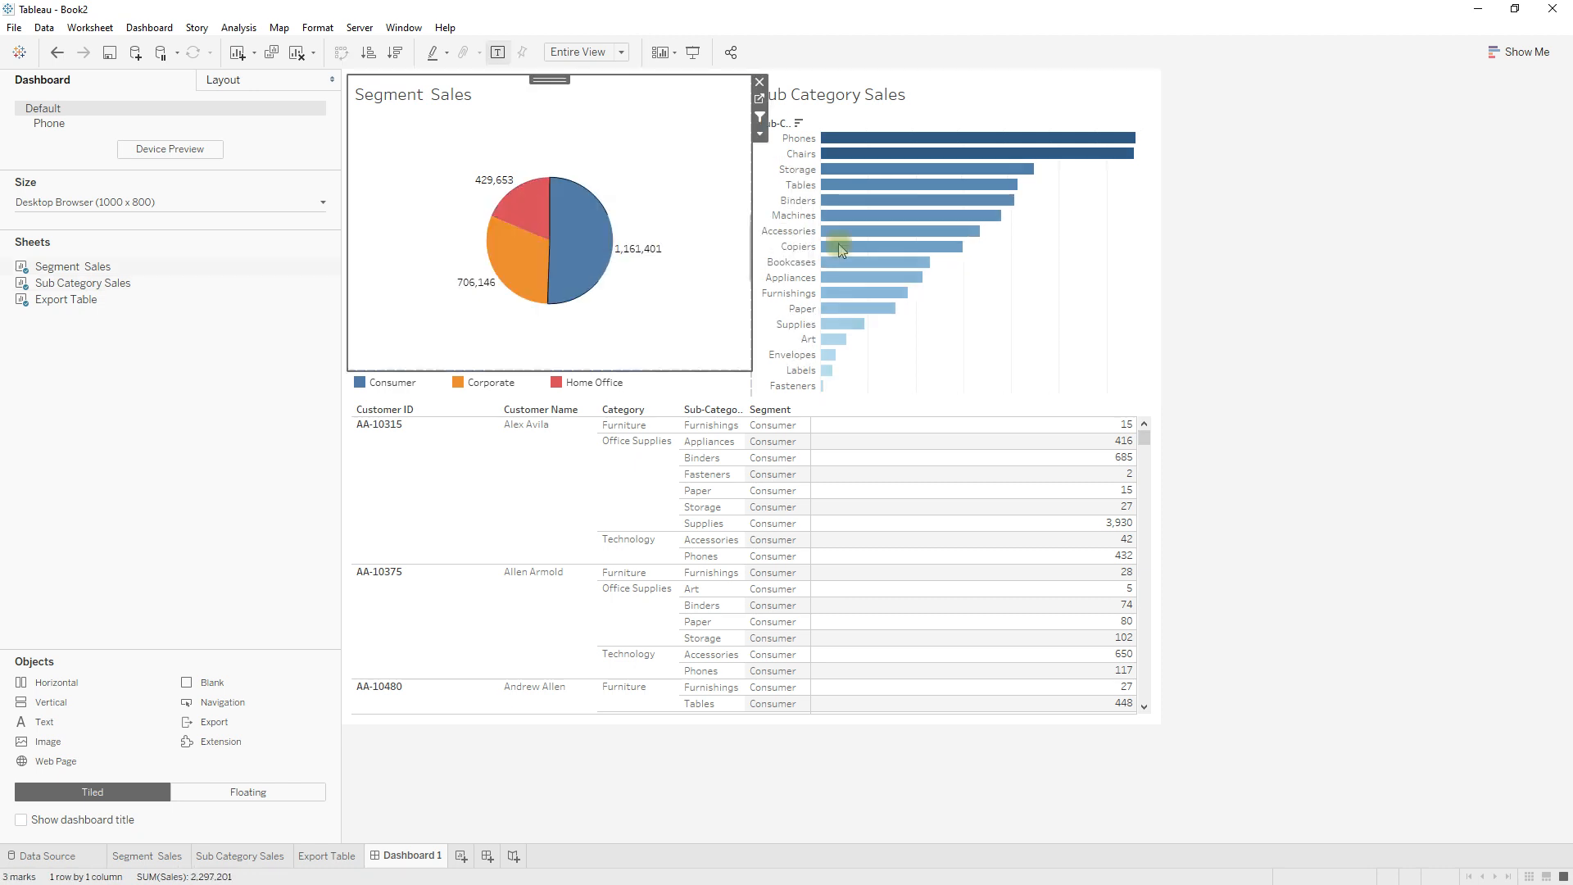
click(1091, 283)
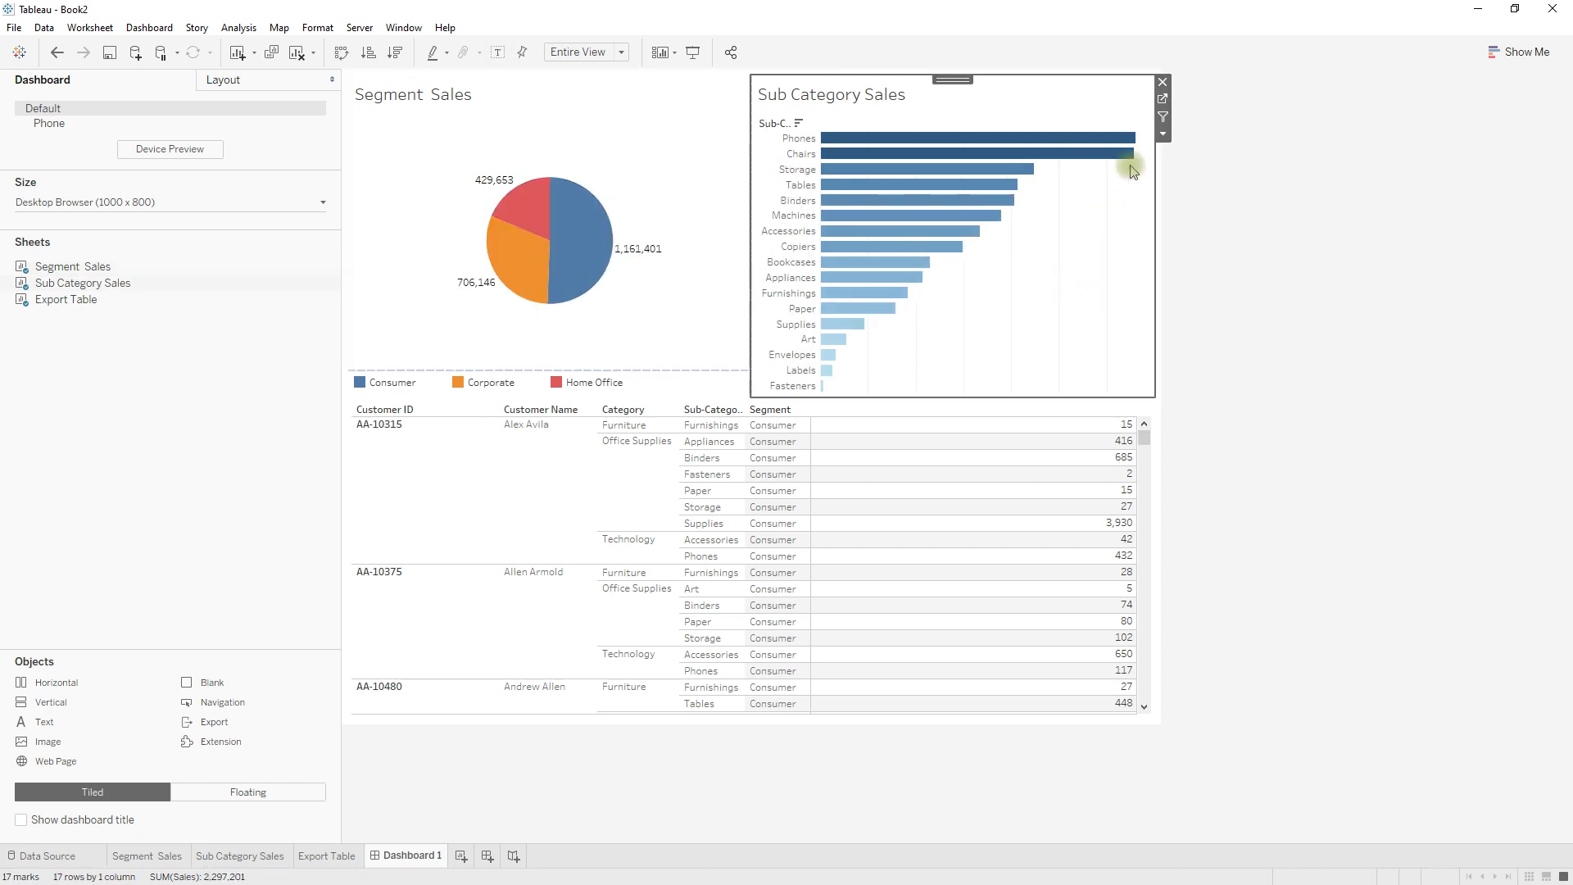
click(1163, 98)
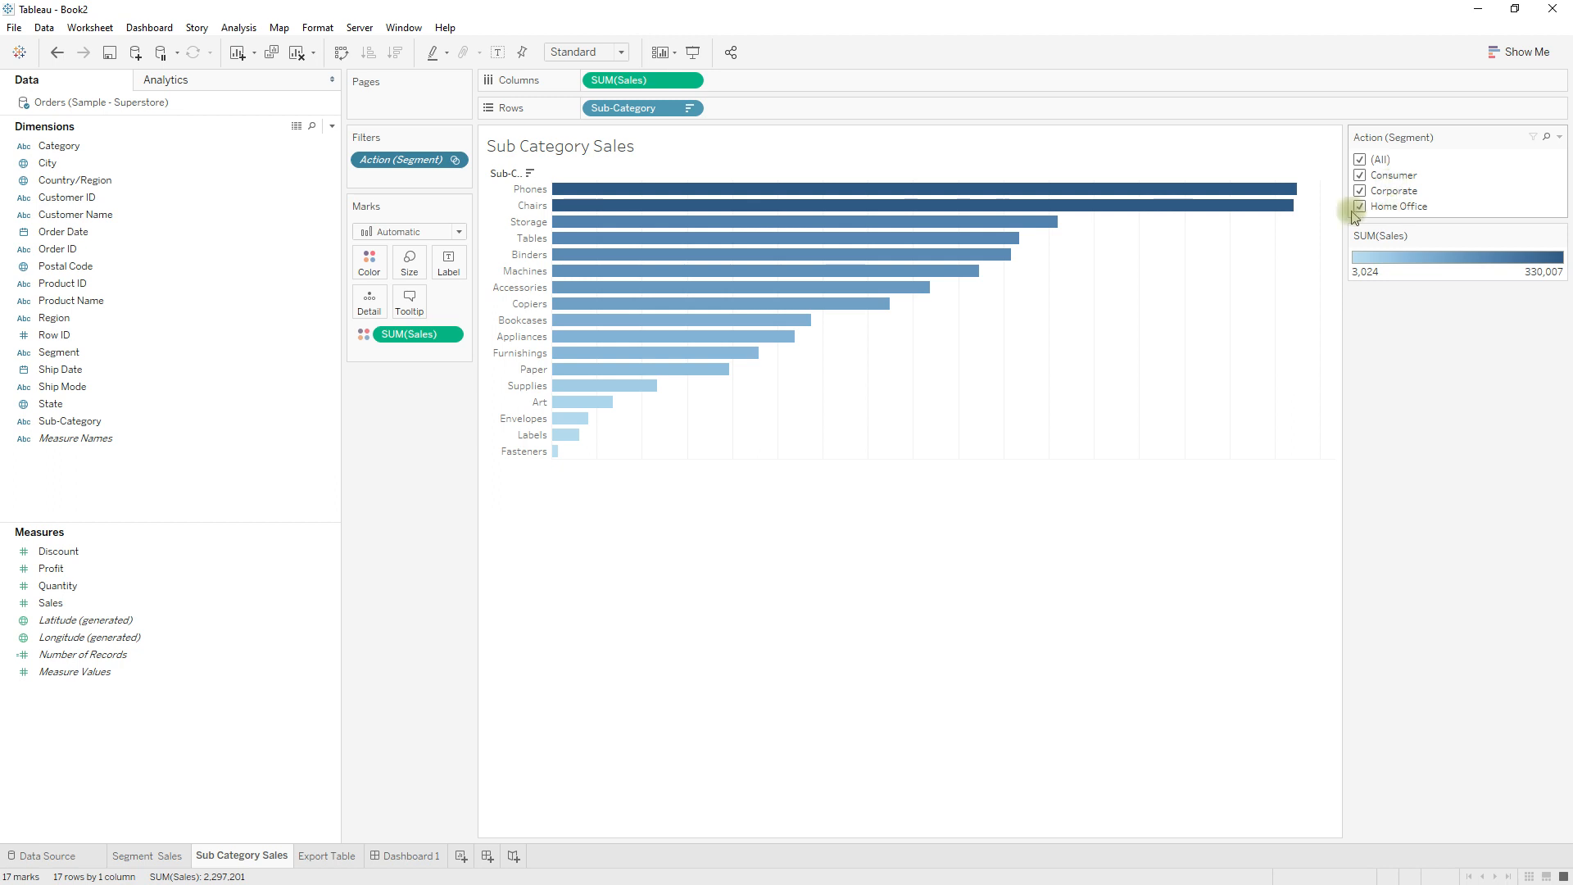
click(419, 859)
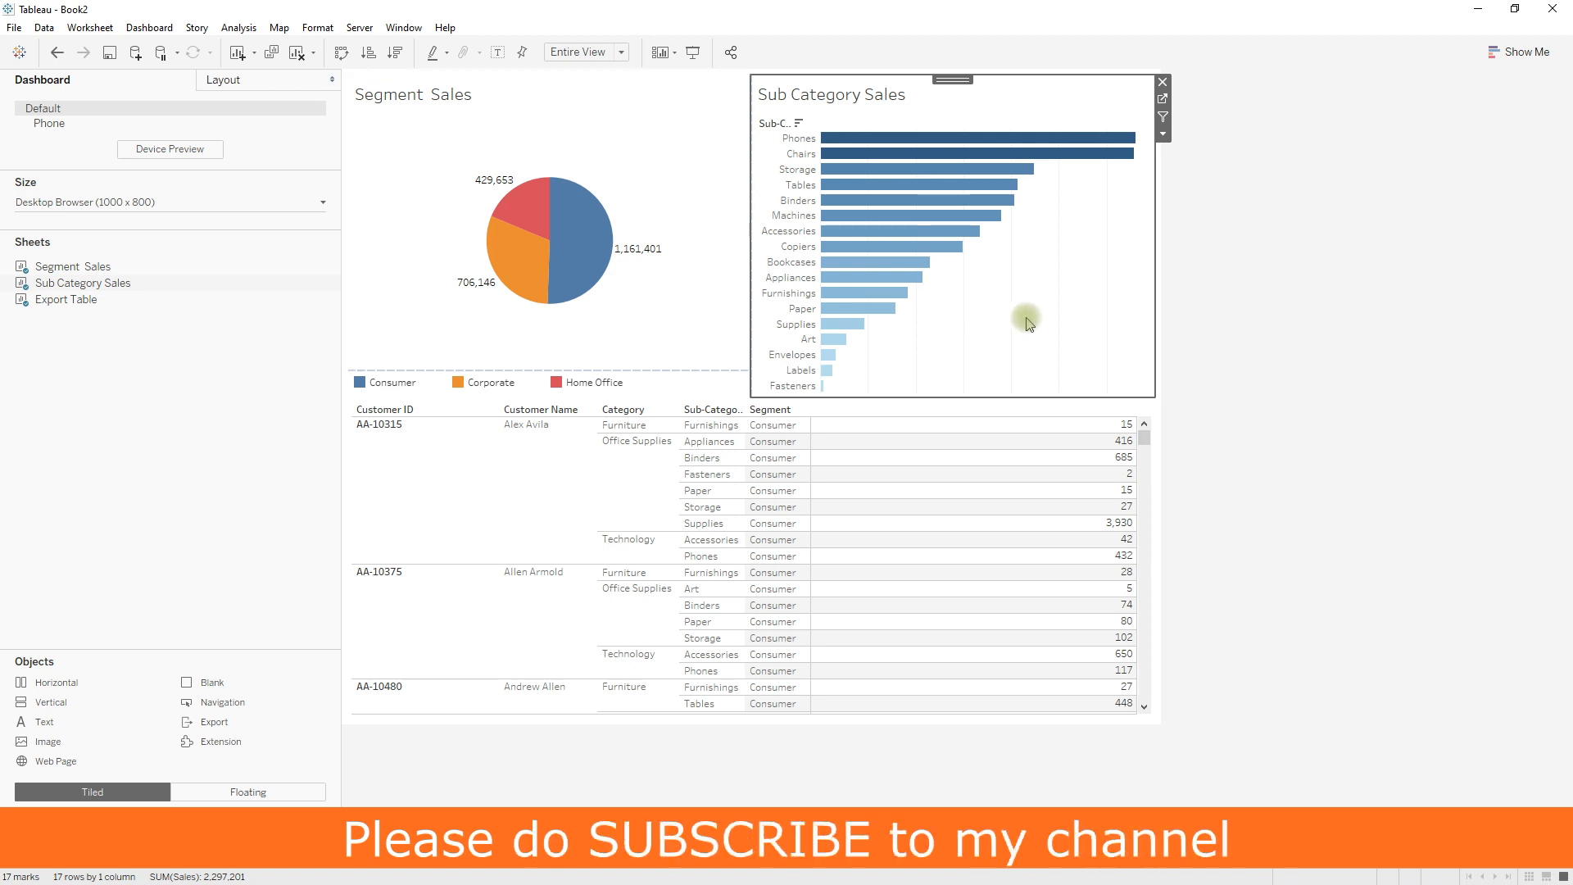
Edit the Segment to Sub Category filter action so that clearing the selection leaves the filter.
mouse_move(613, 259)
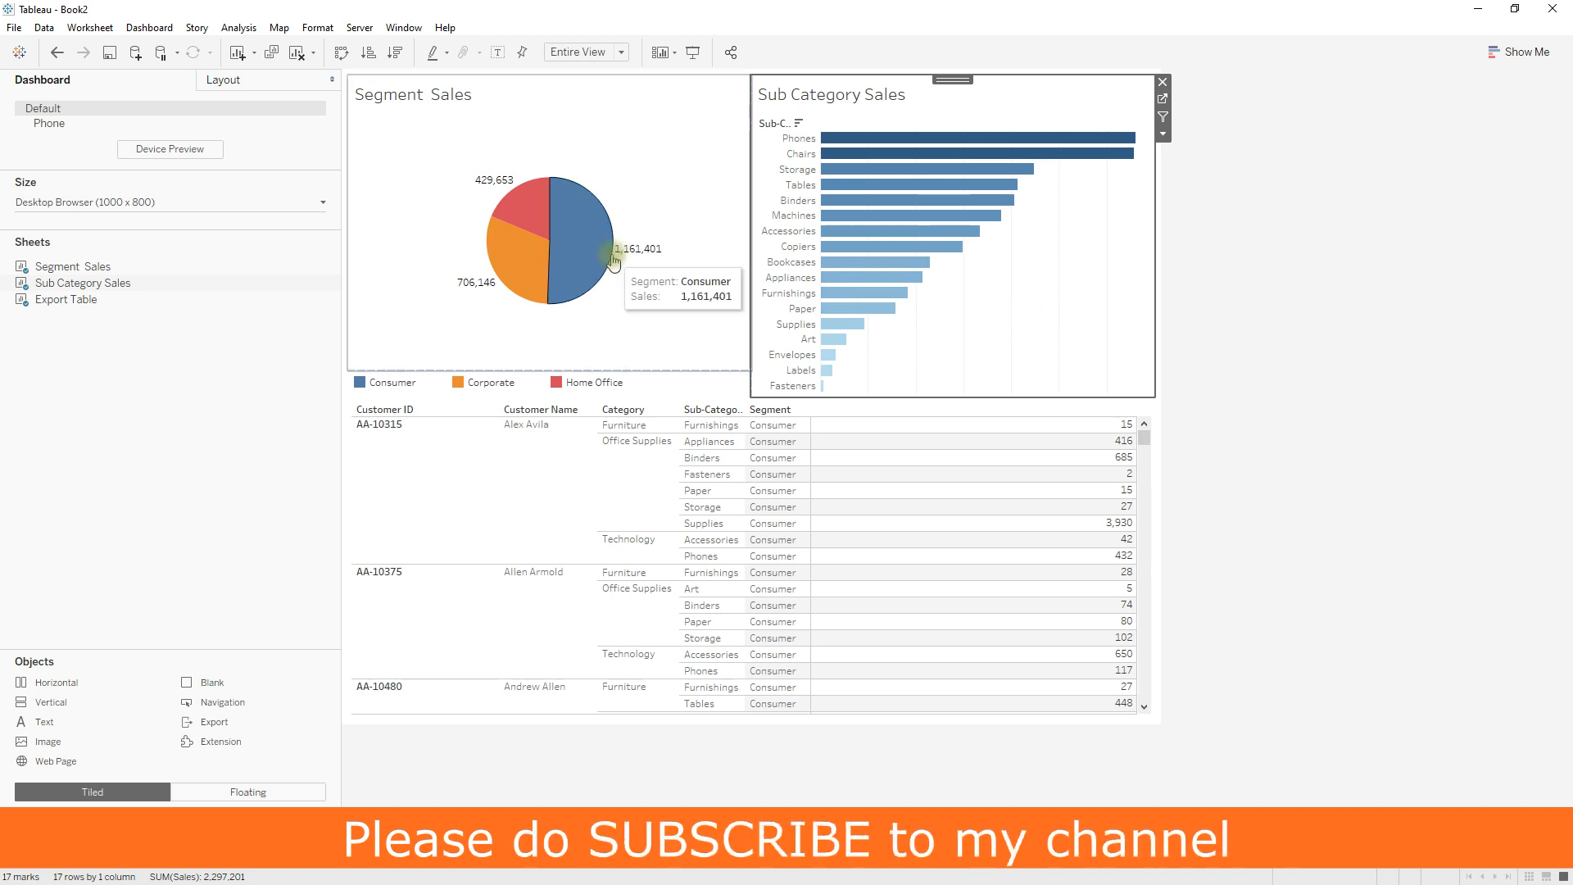
click(149, 27)
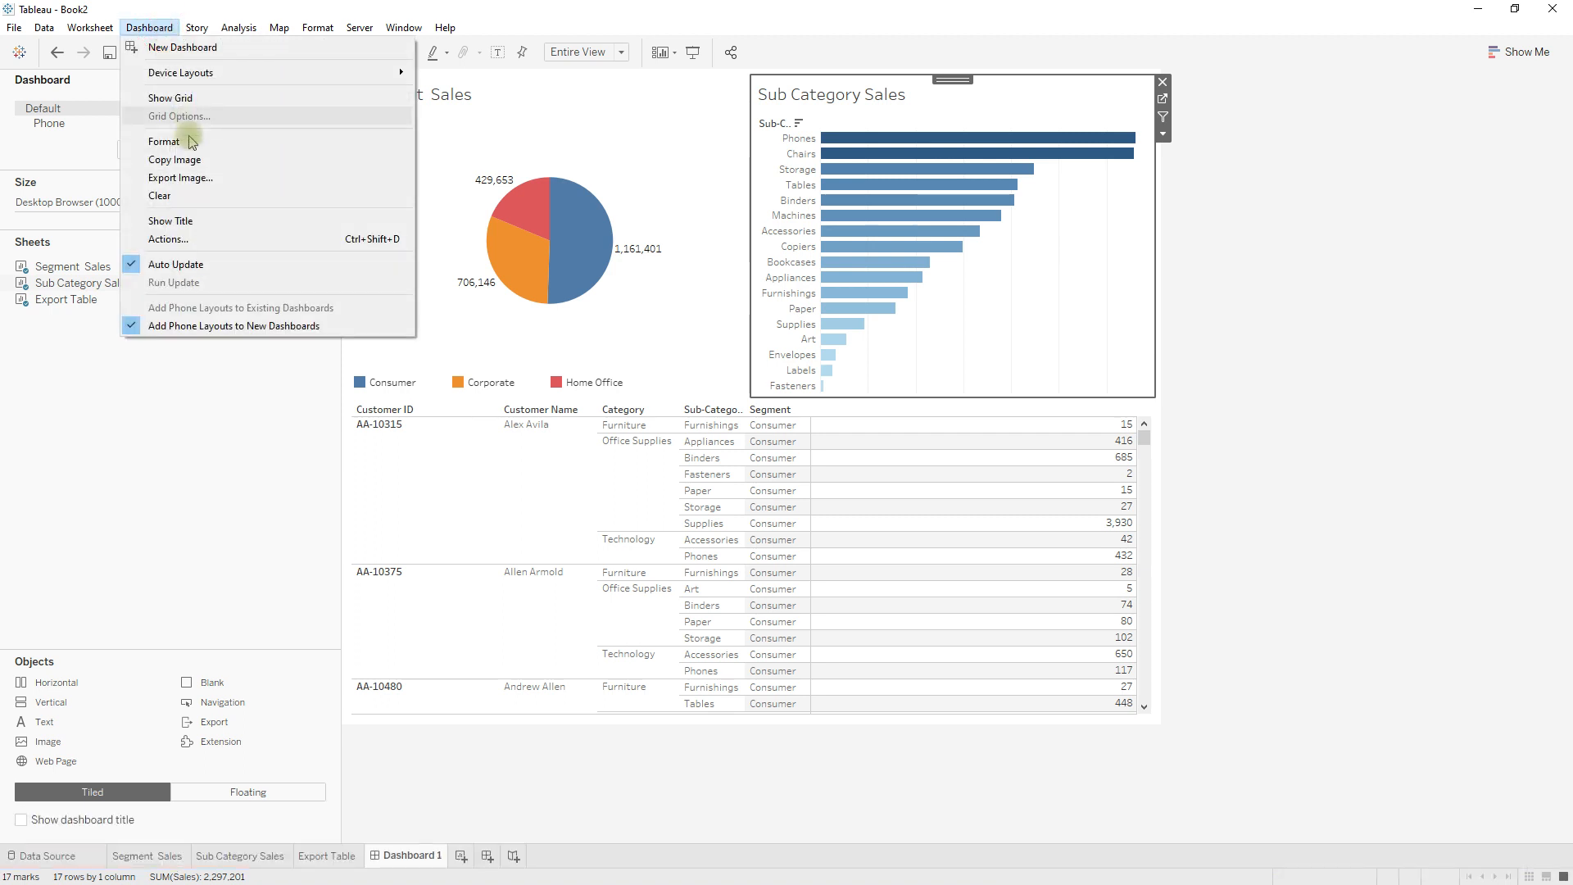
click(187, 238)
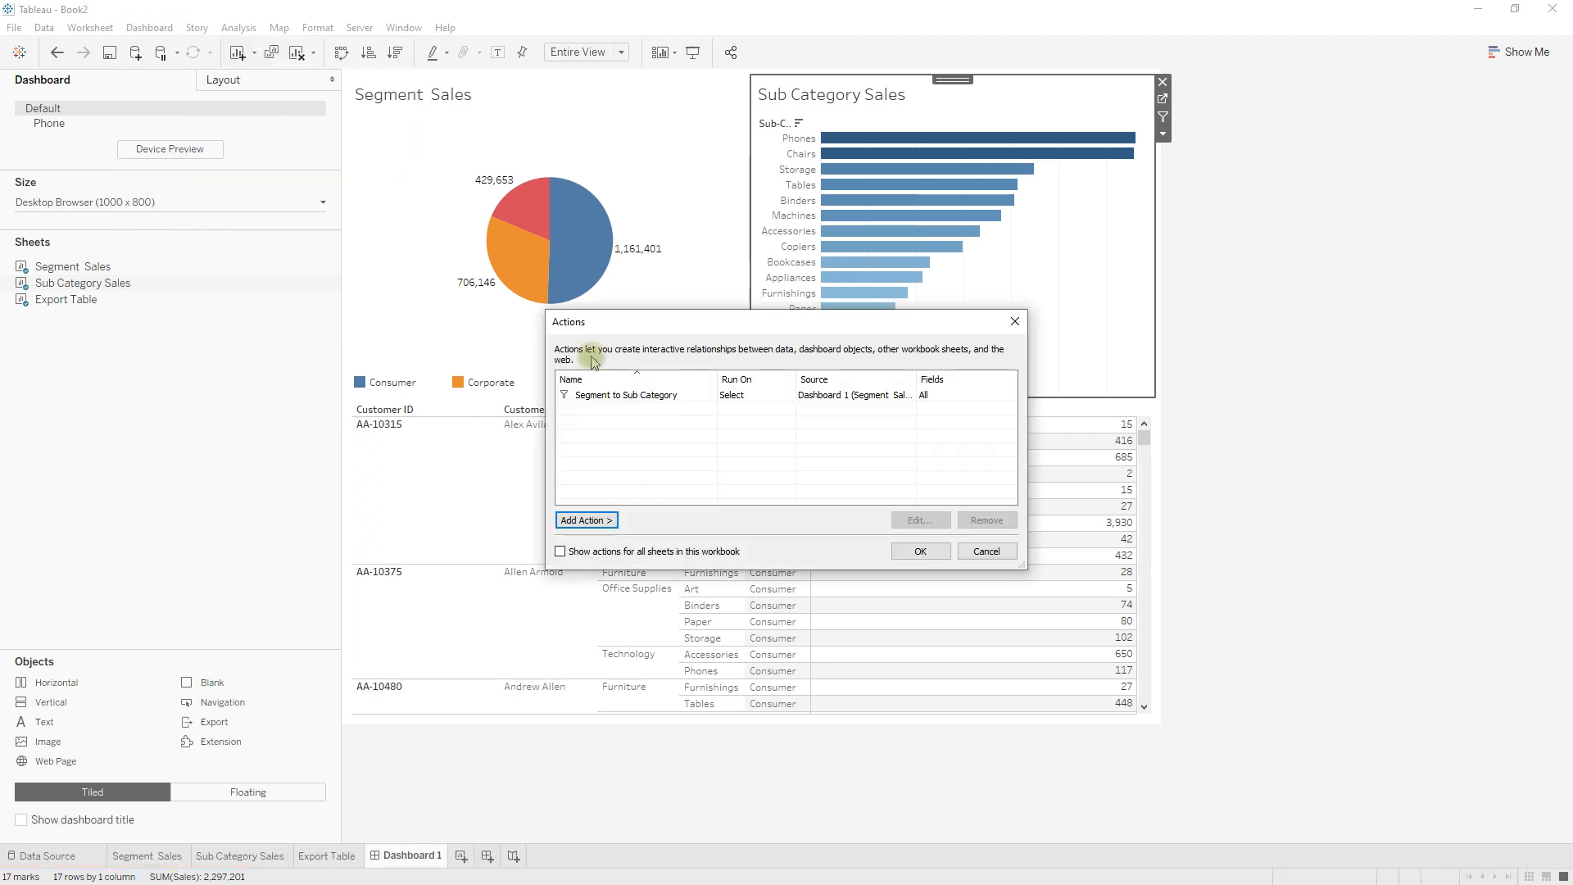
click(641, 395)
click(917, 521)
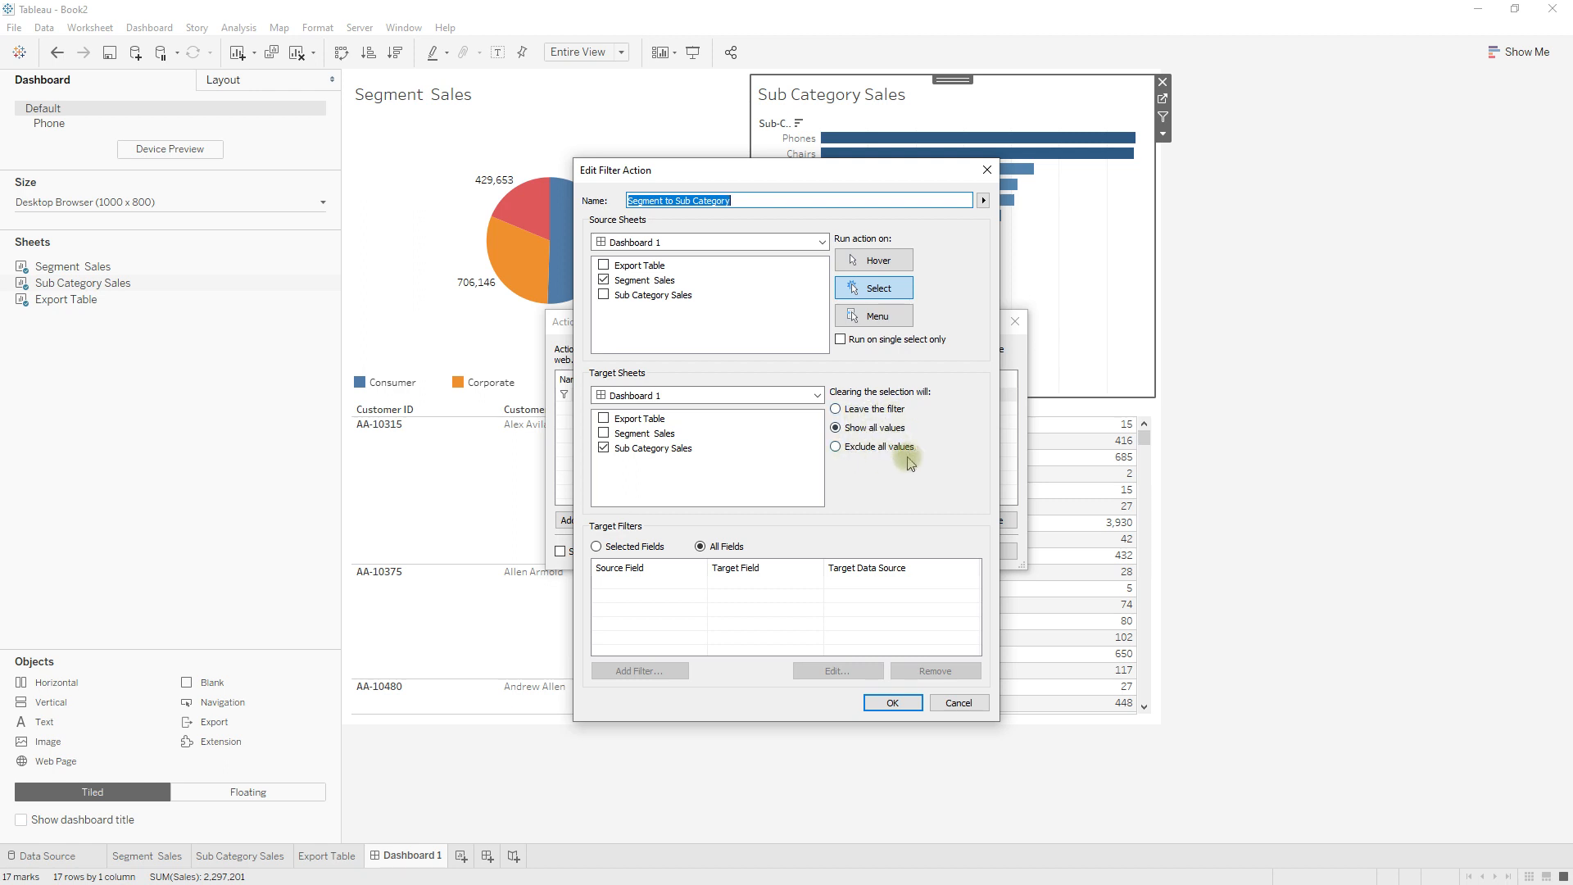
click(836, 410)
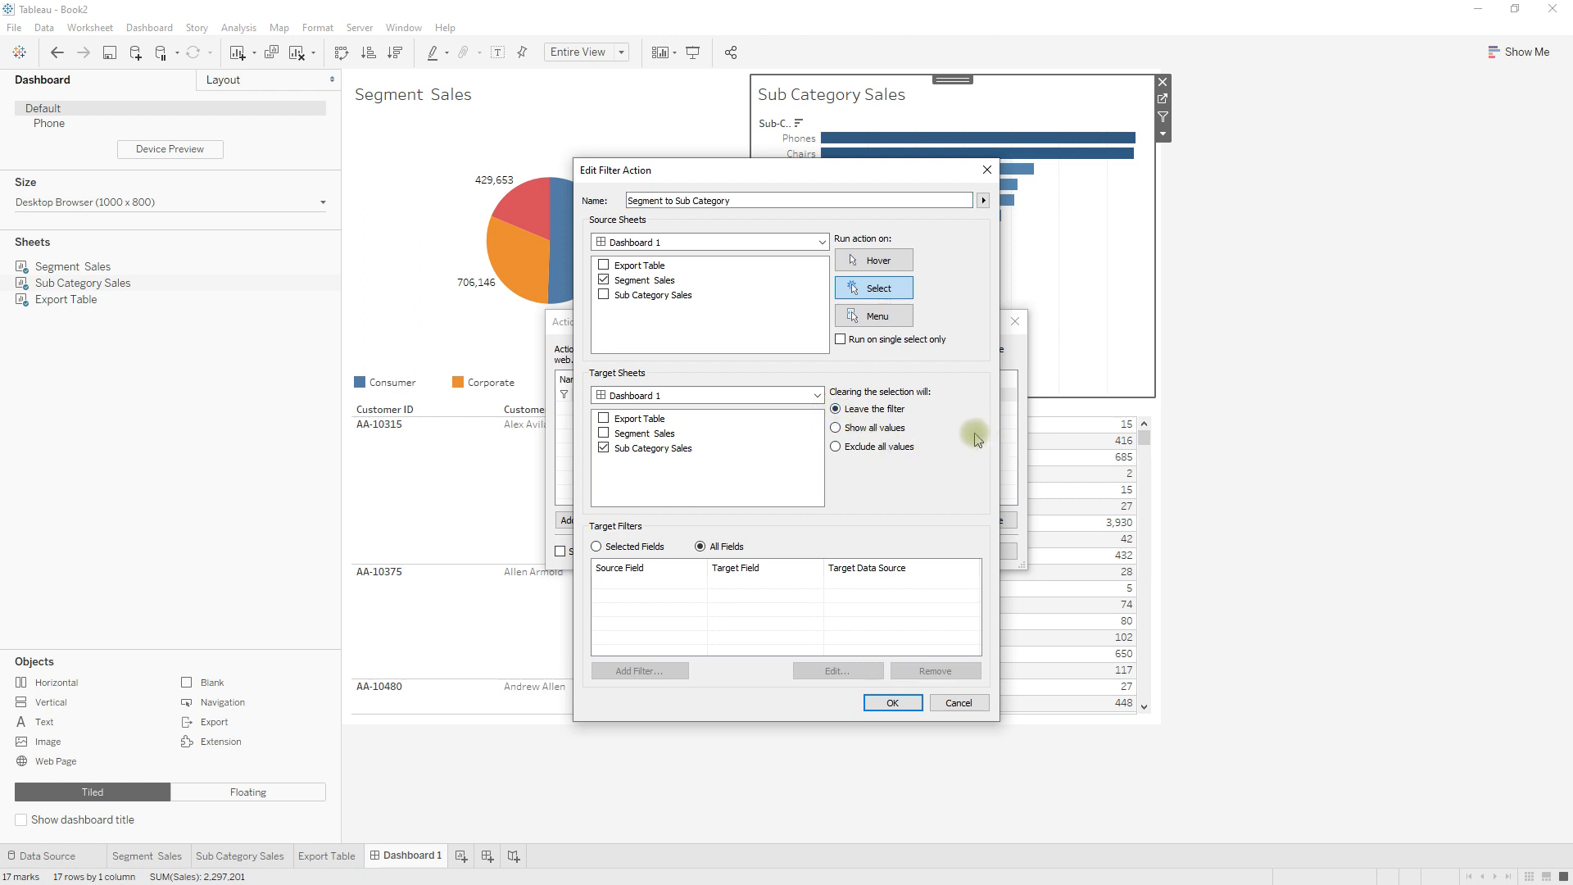
click(892, 702)
click(897, 552)
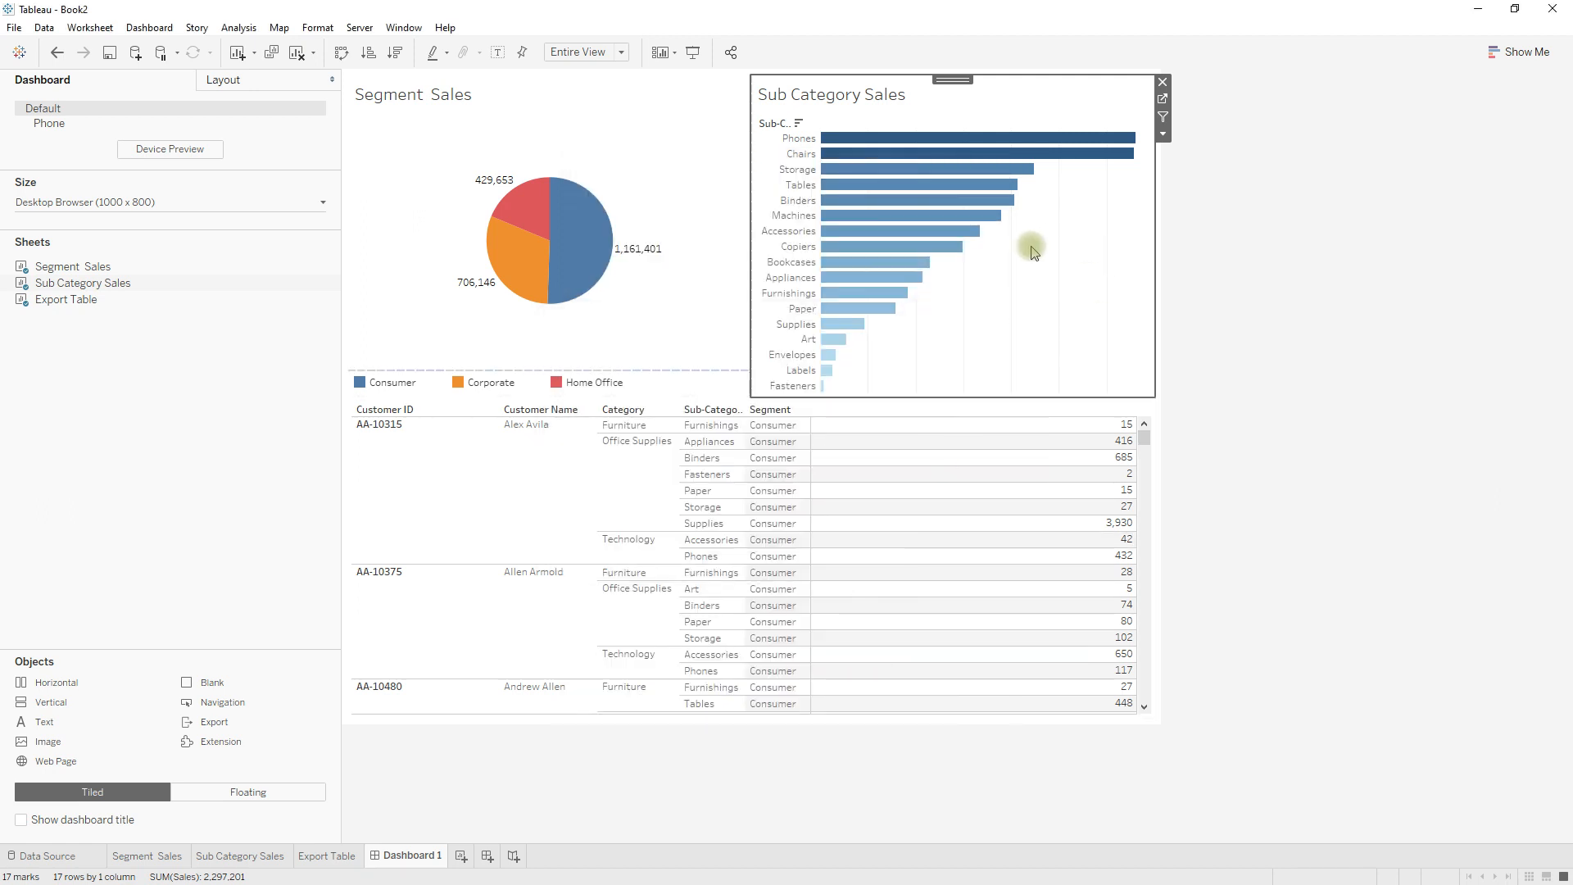
Select the Corporate slice in the Segment Sales pie and check the Action (Segment) filter on the Sub Category Sales worksheet, returning to Dashboard 1.
click(533, 273)
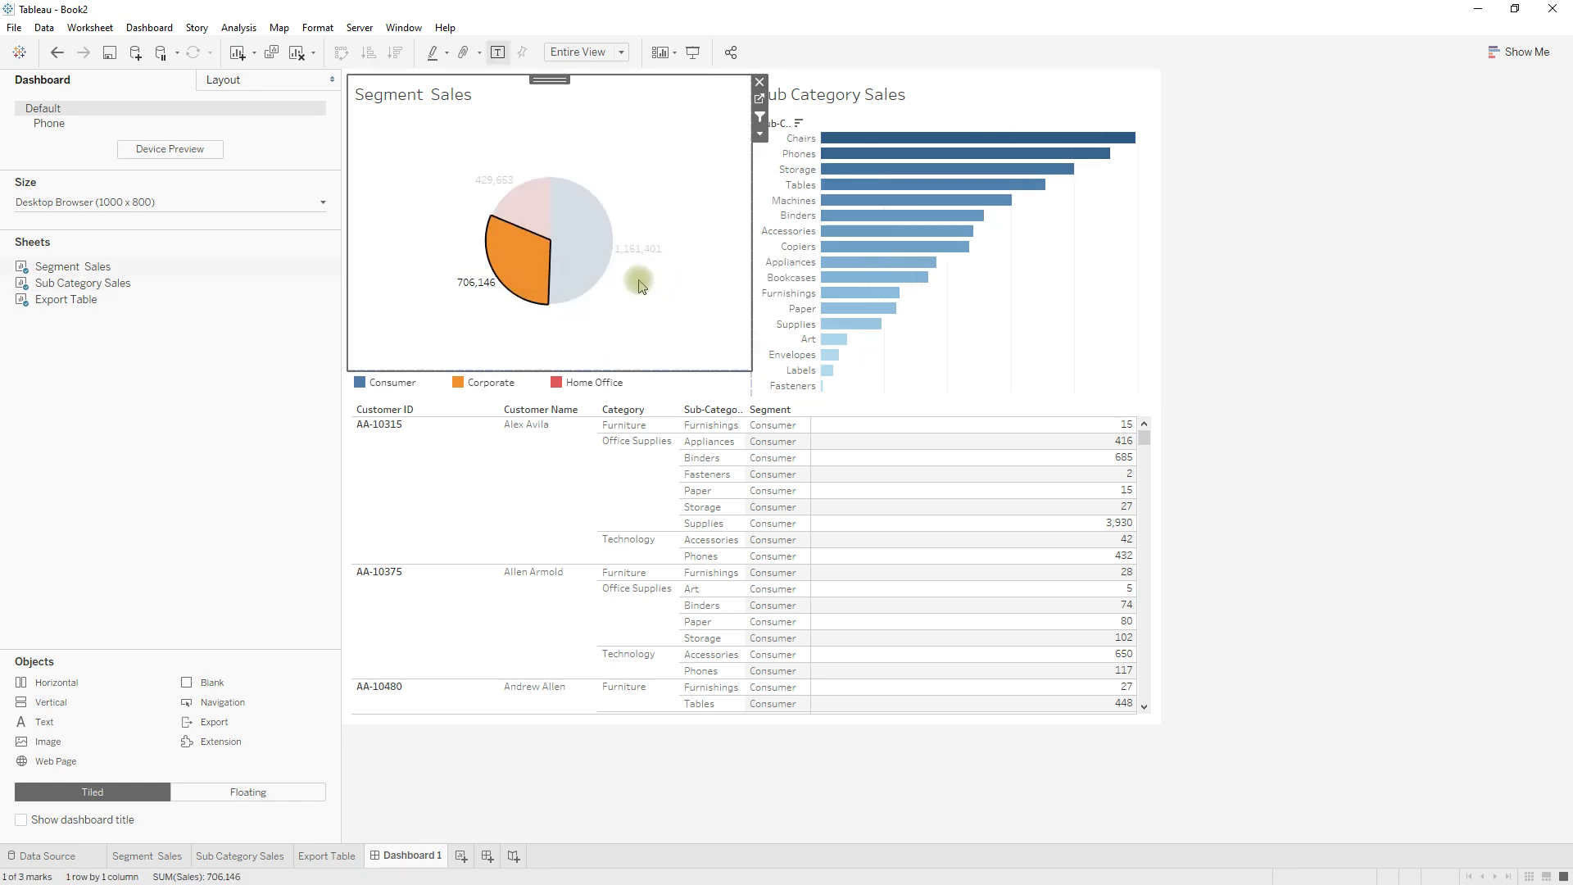
click(528, 270)
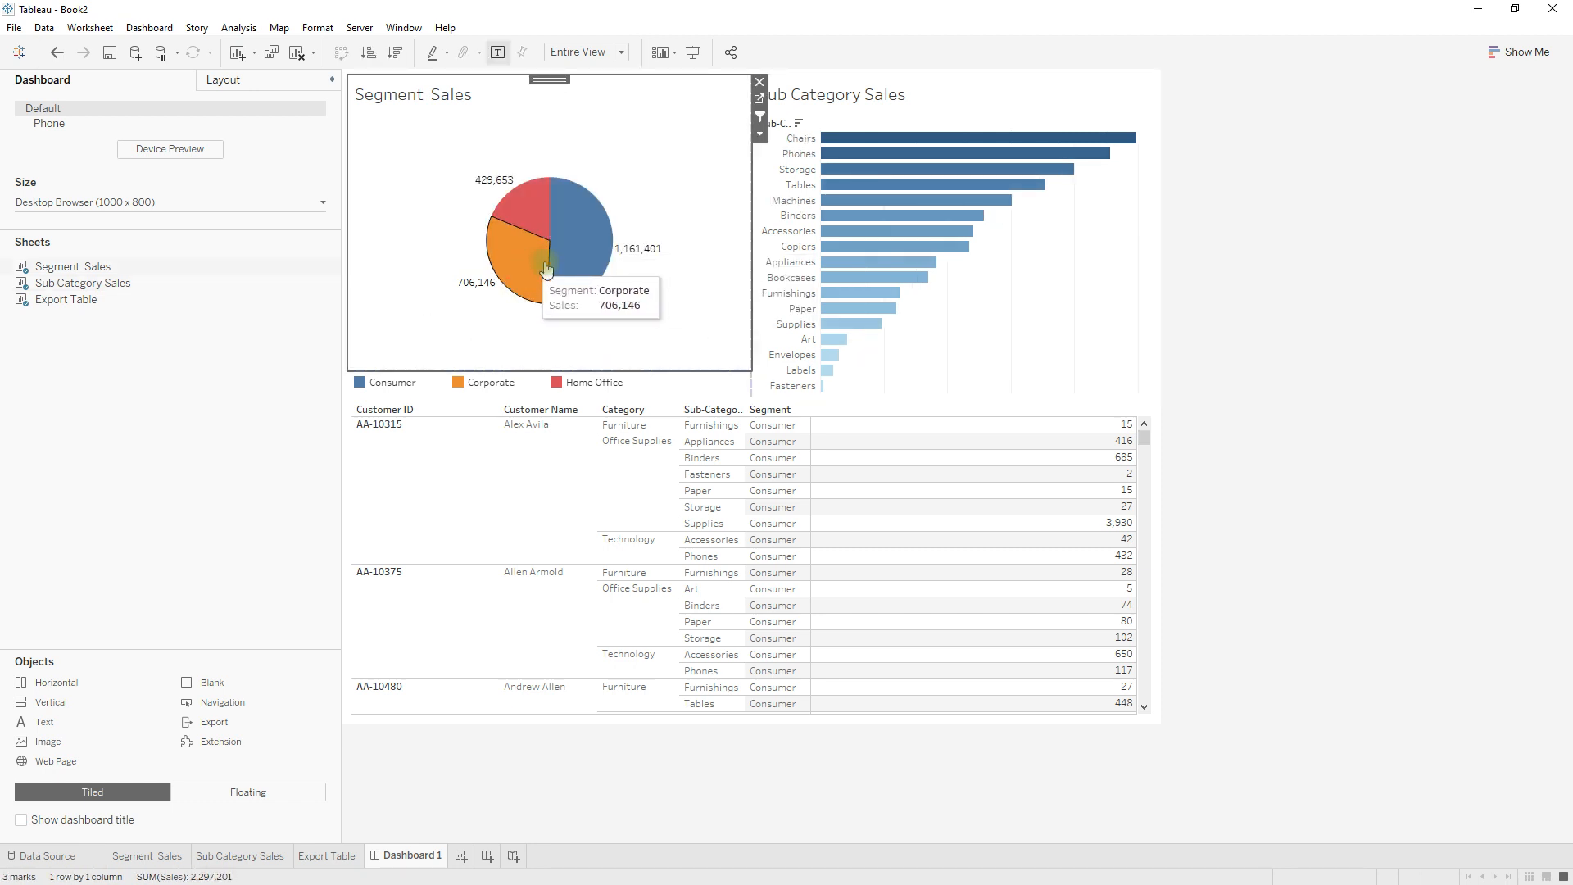
click(531, 219)
click(510, 260)
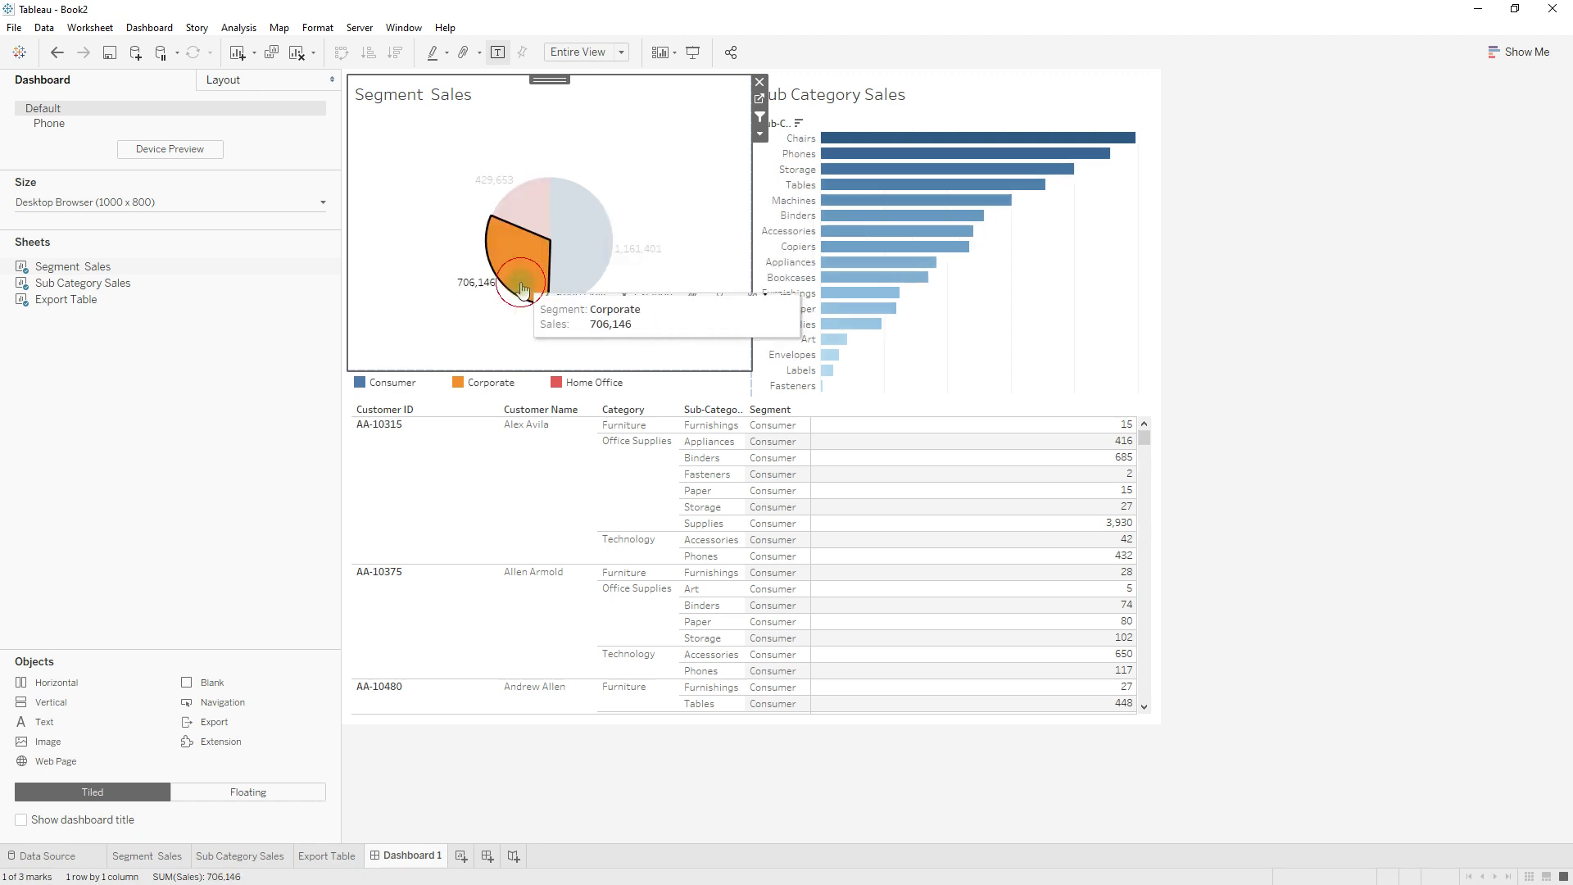
mouse_move(524, 283)
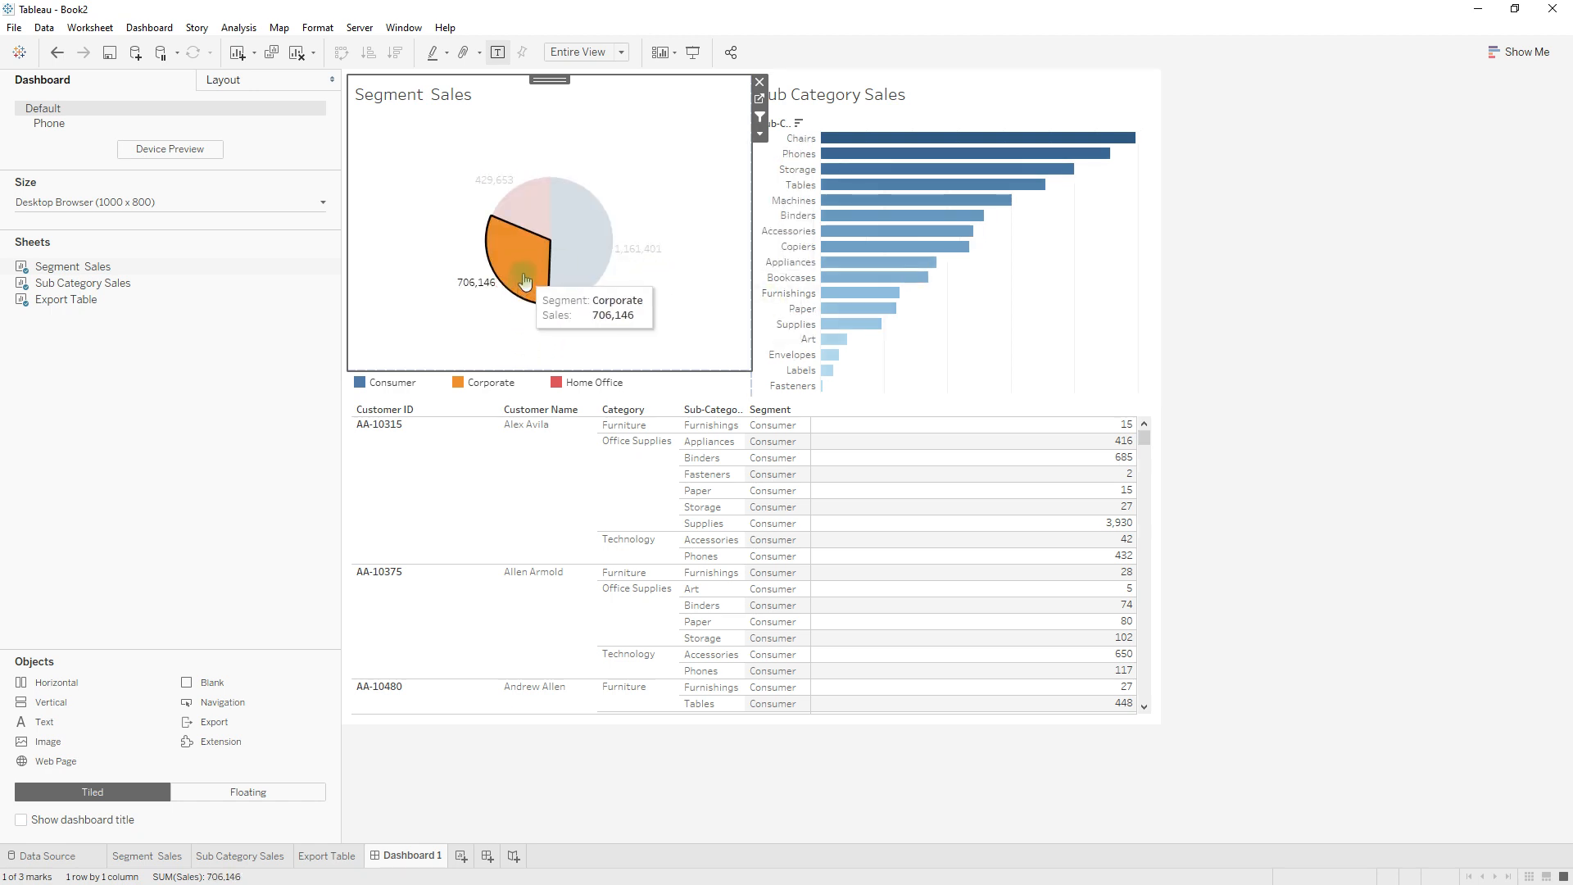
click(1049, 303)
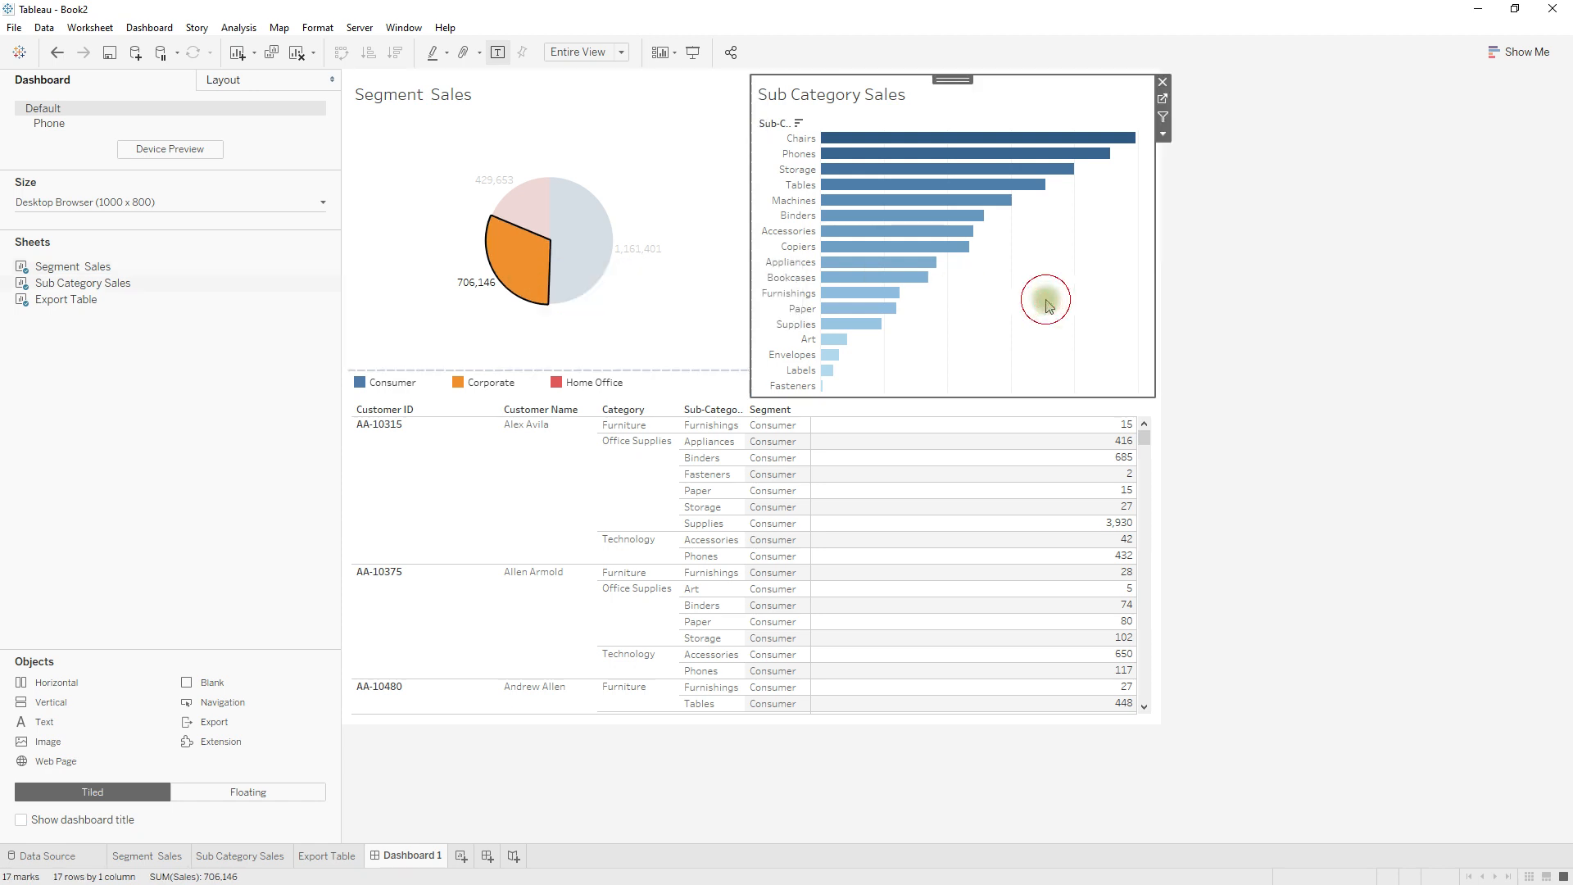
click(1162, 100)
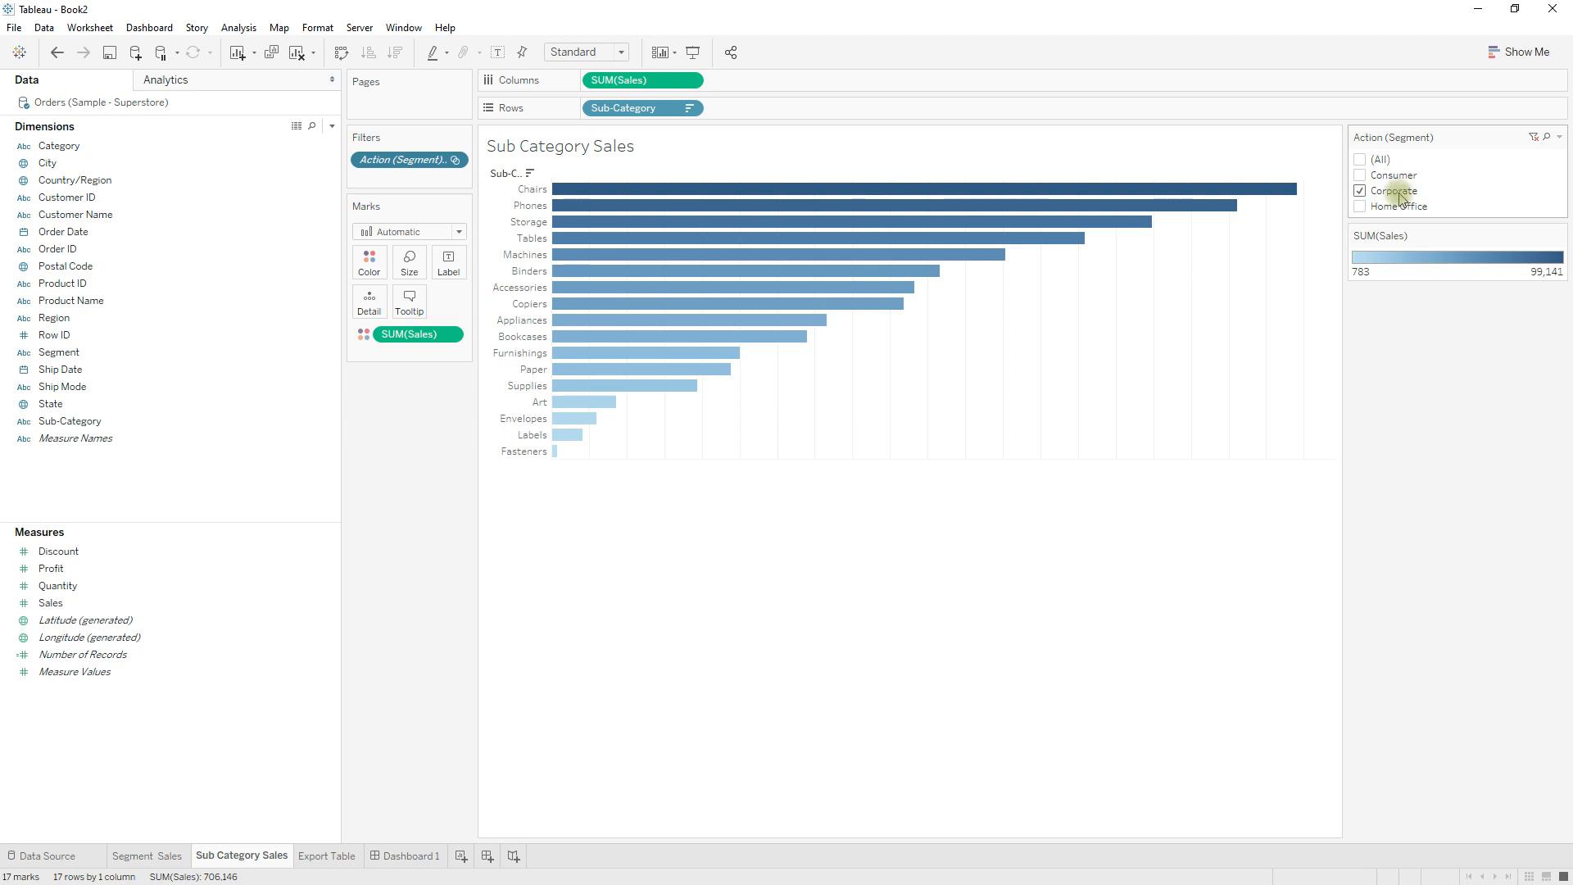
click(408, 855)
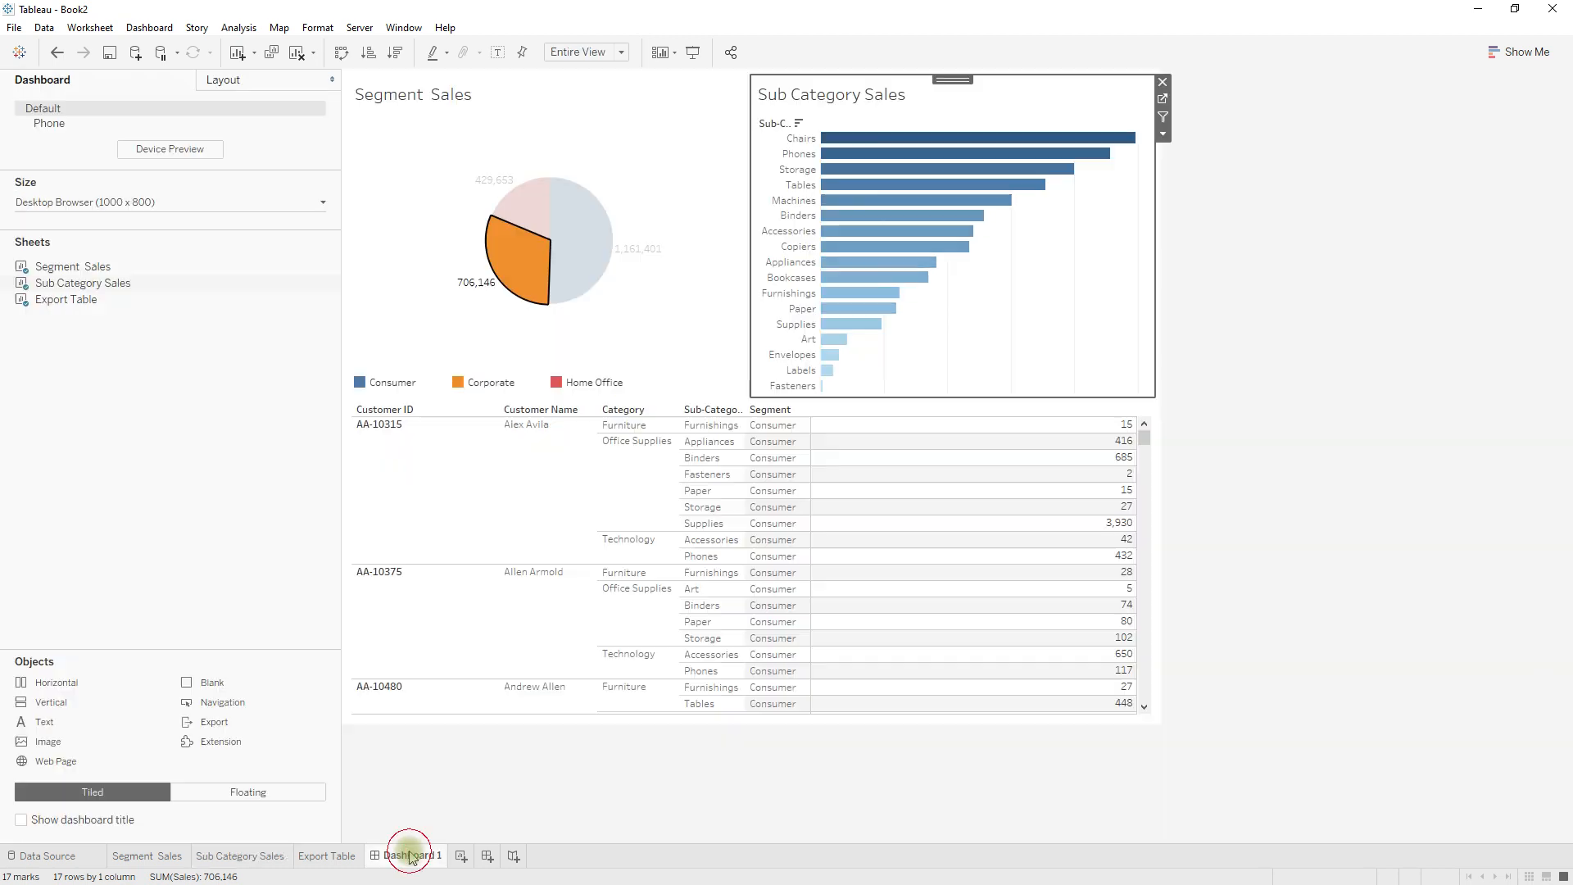
Clear the Corporate selection in the pie chart and show mark labels on the Sub Category Sales bars.
click(522, 265)
click(521, 265)
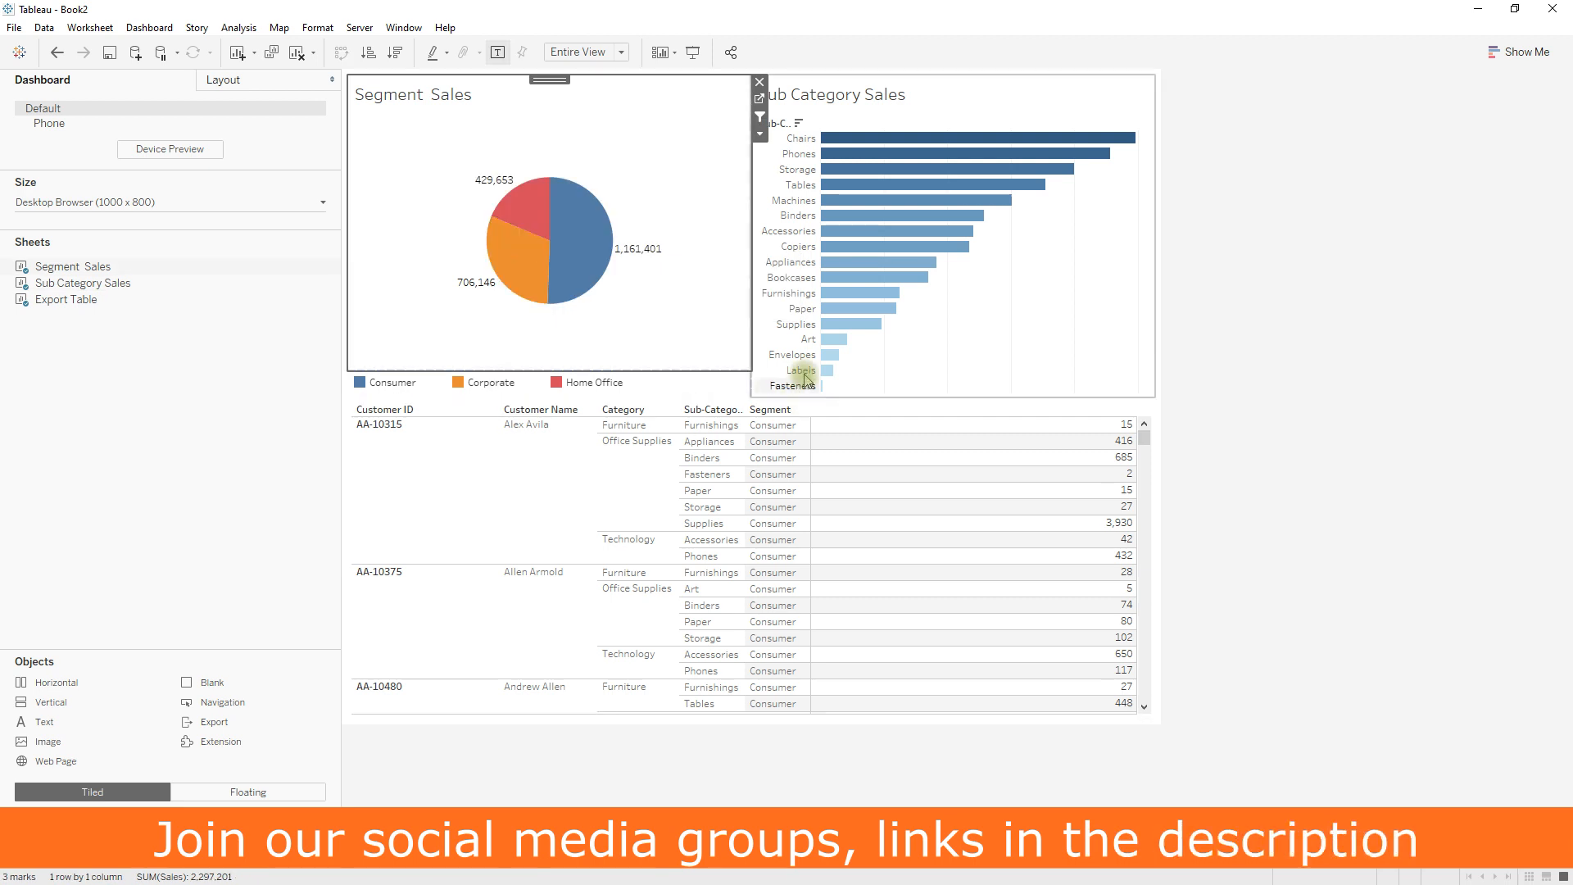
click(999, 290)
click(494, 53)
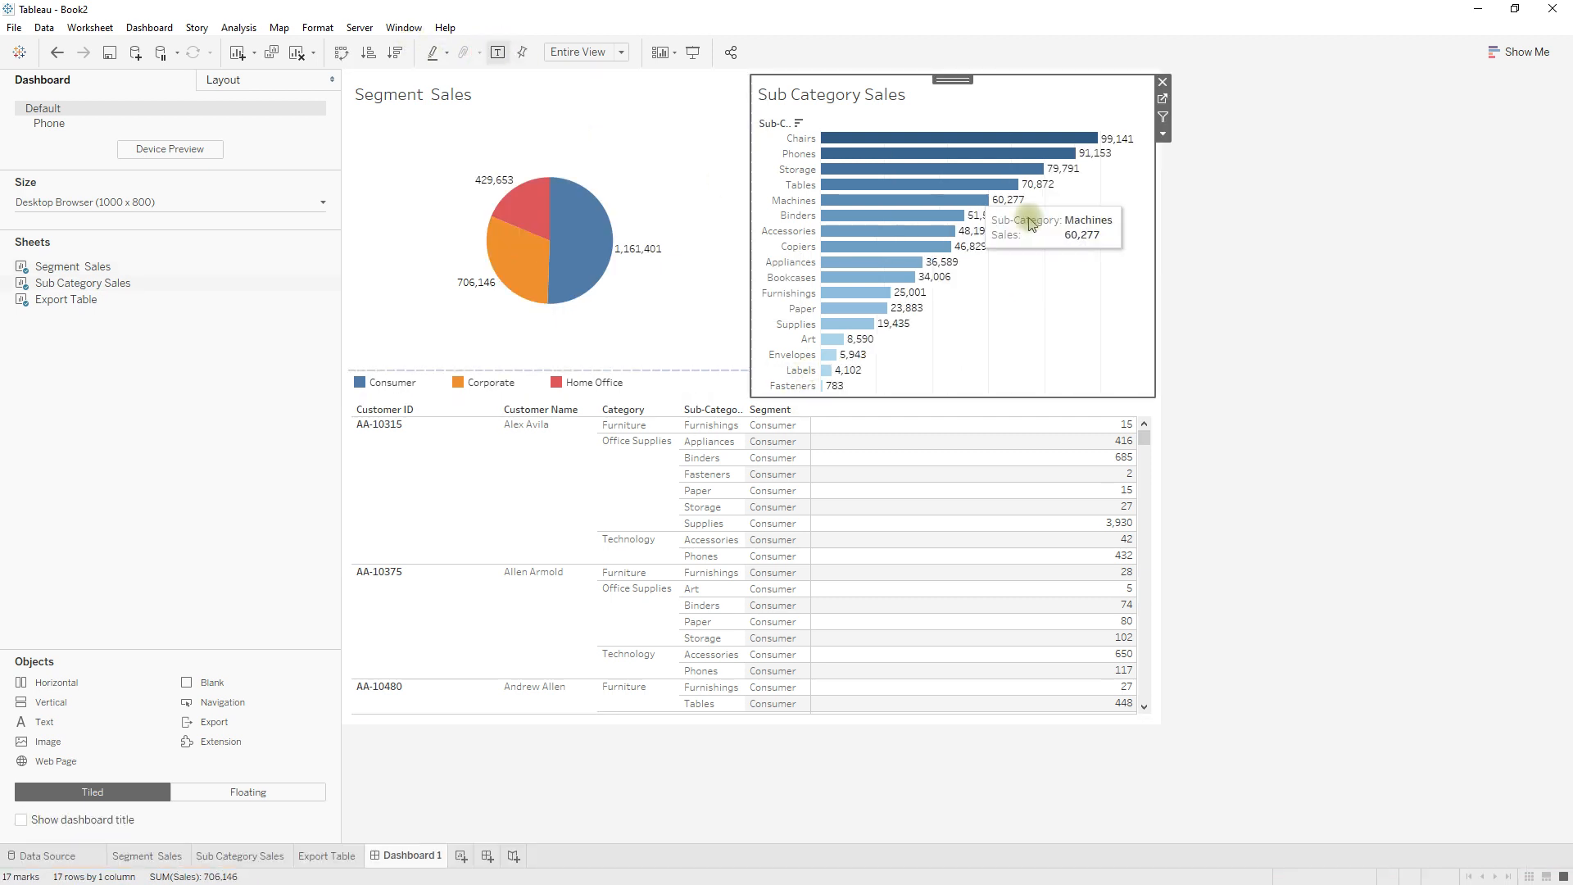
Check the Action (Segment) filter on the Sub Category Sales worksheet, and review the clearing option of Dashboard 1's Segment to Sub Category action.
click(1163, 100)
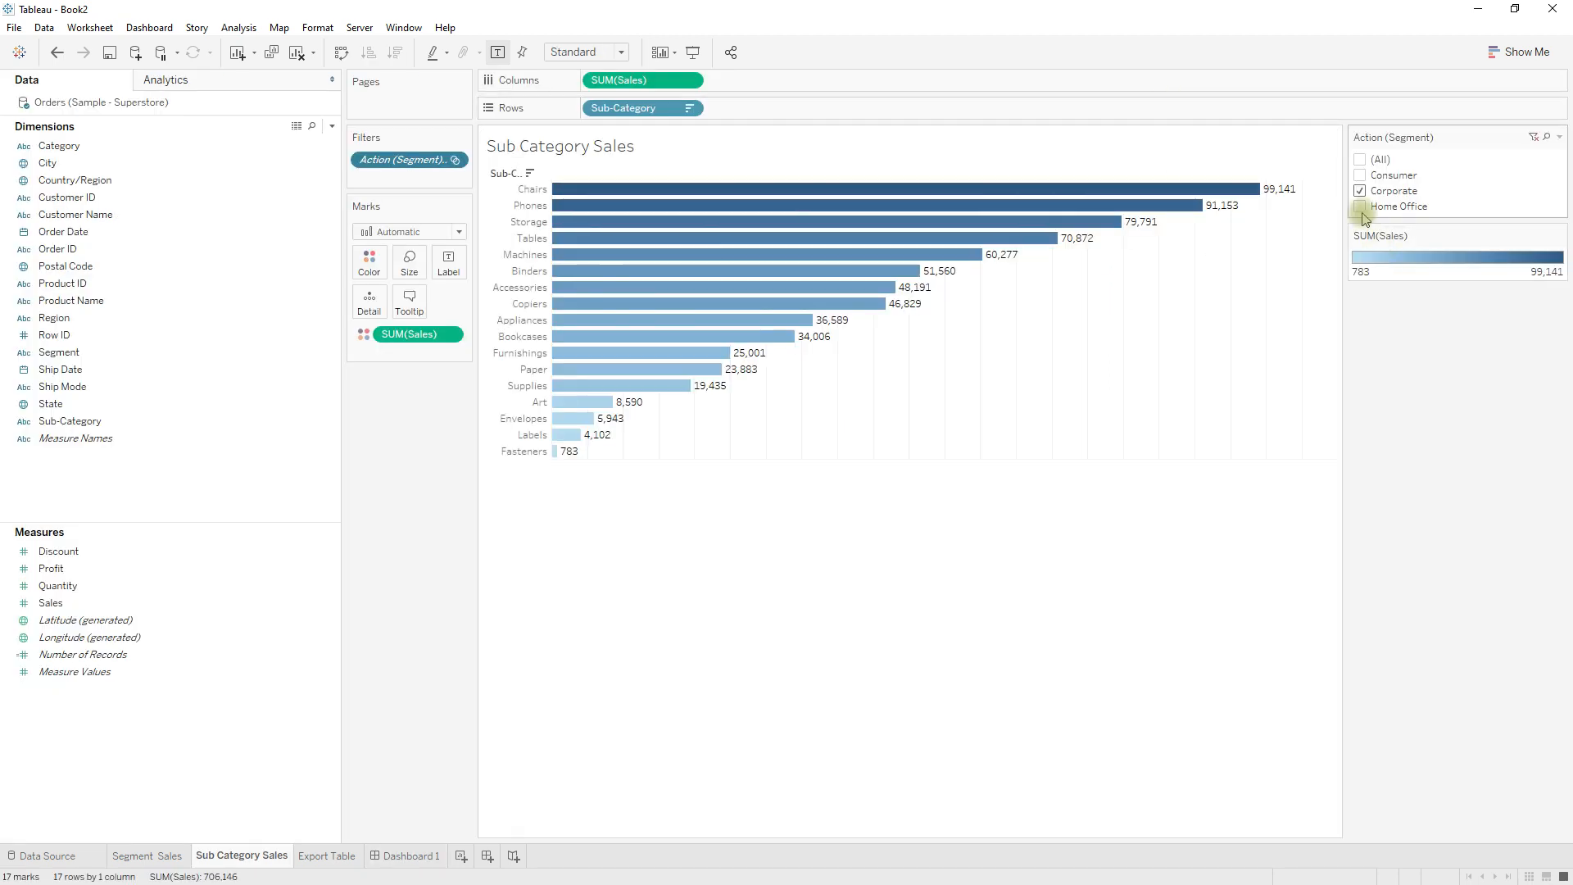
click(407, 853)
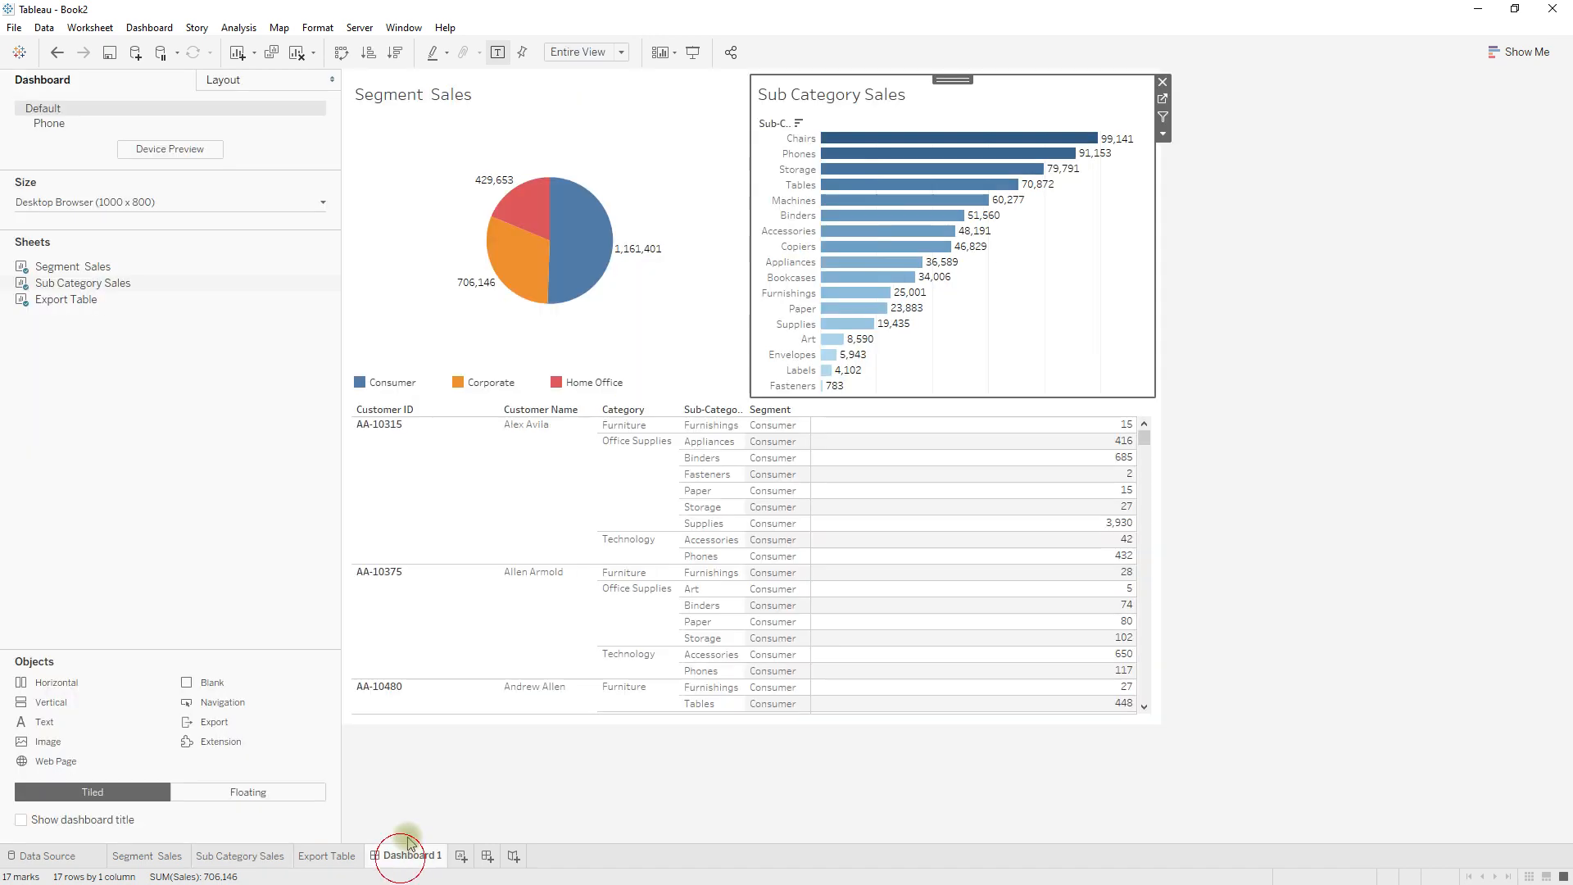
click(151, 27)
click(175, 238)
click(598, 395)
click(916, 520)
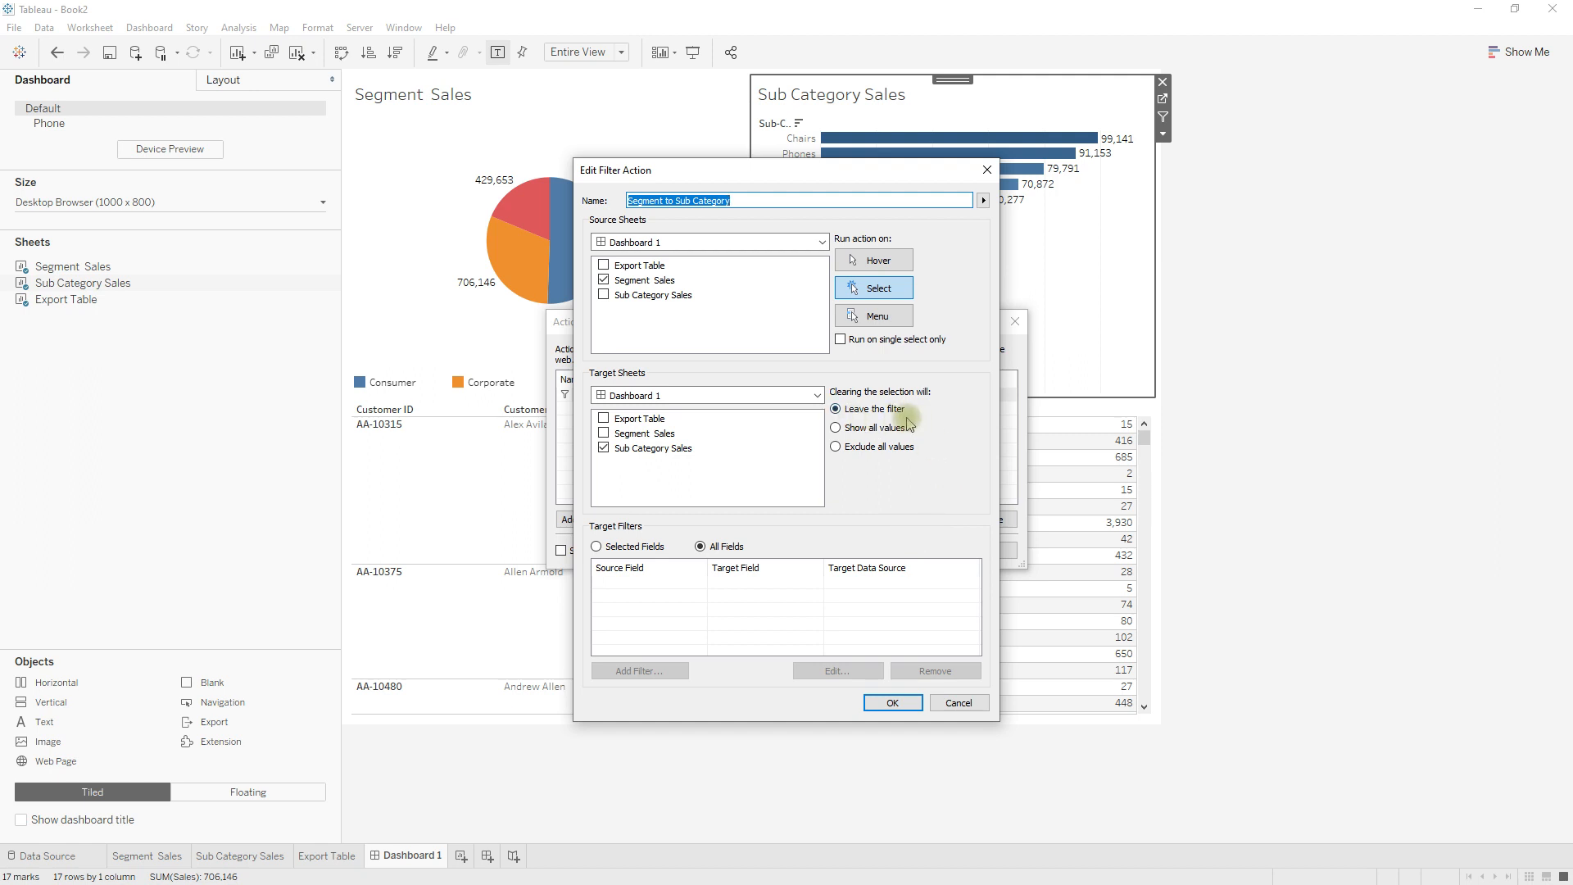
click(893, 703)
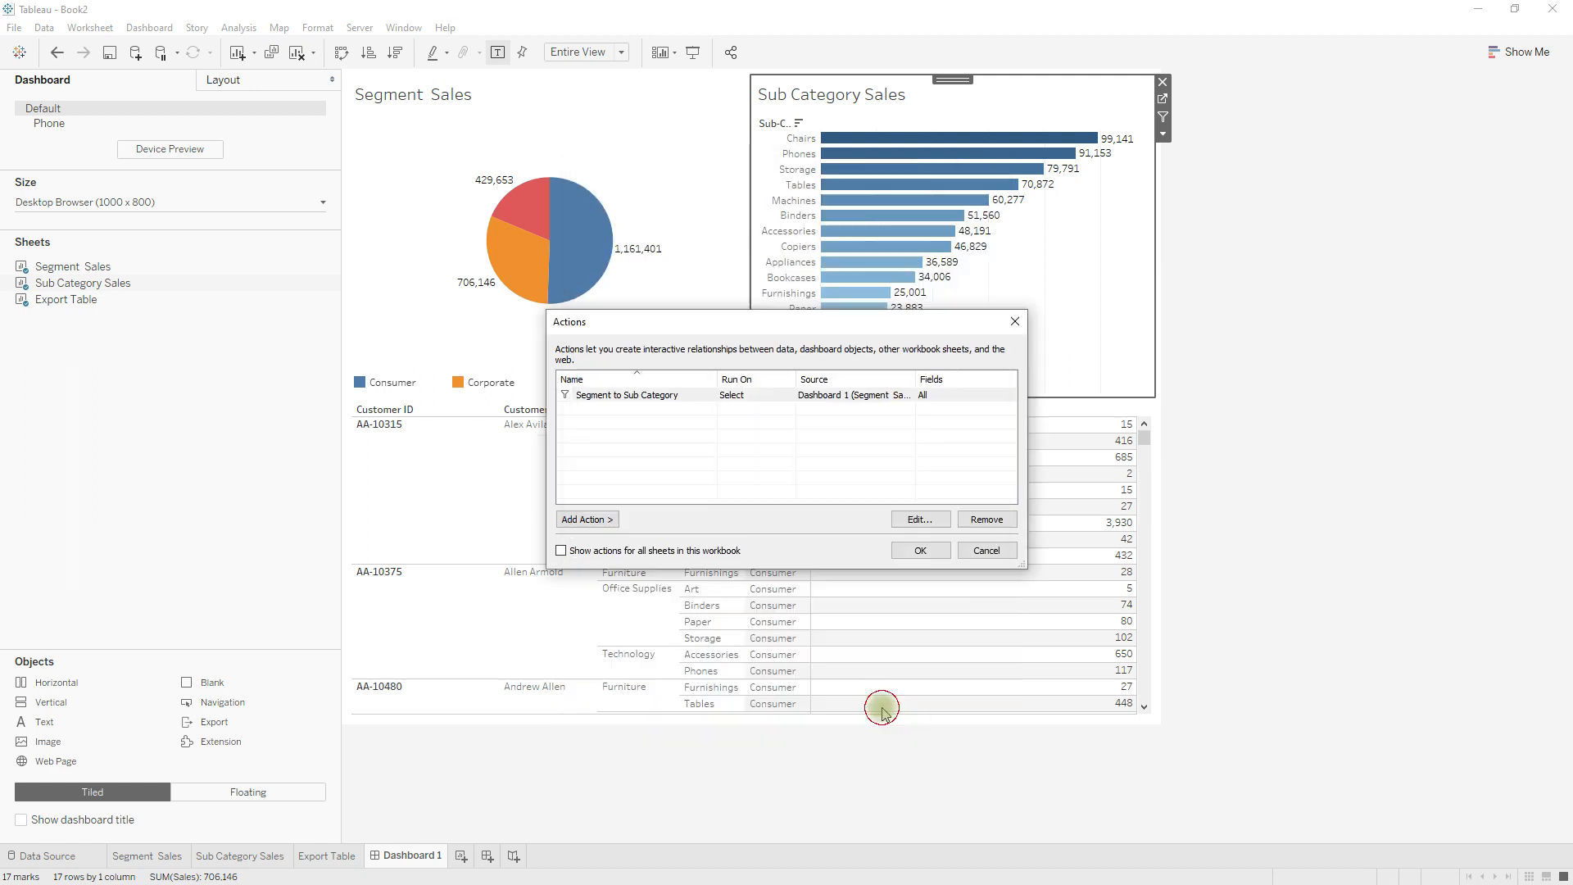
click(918, 564)
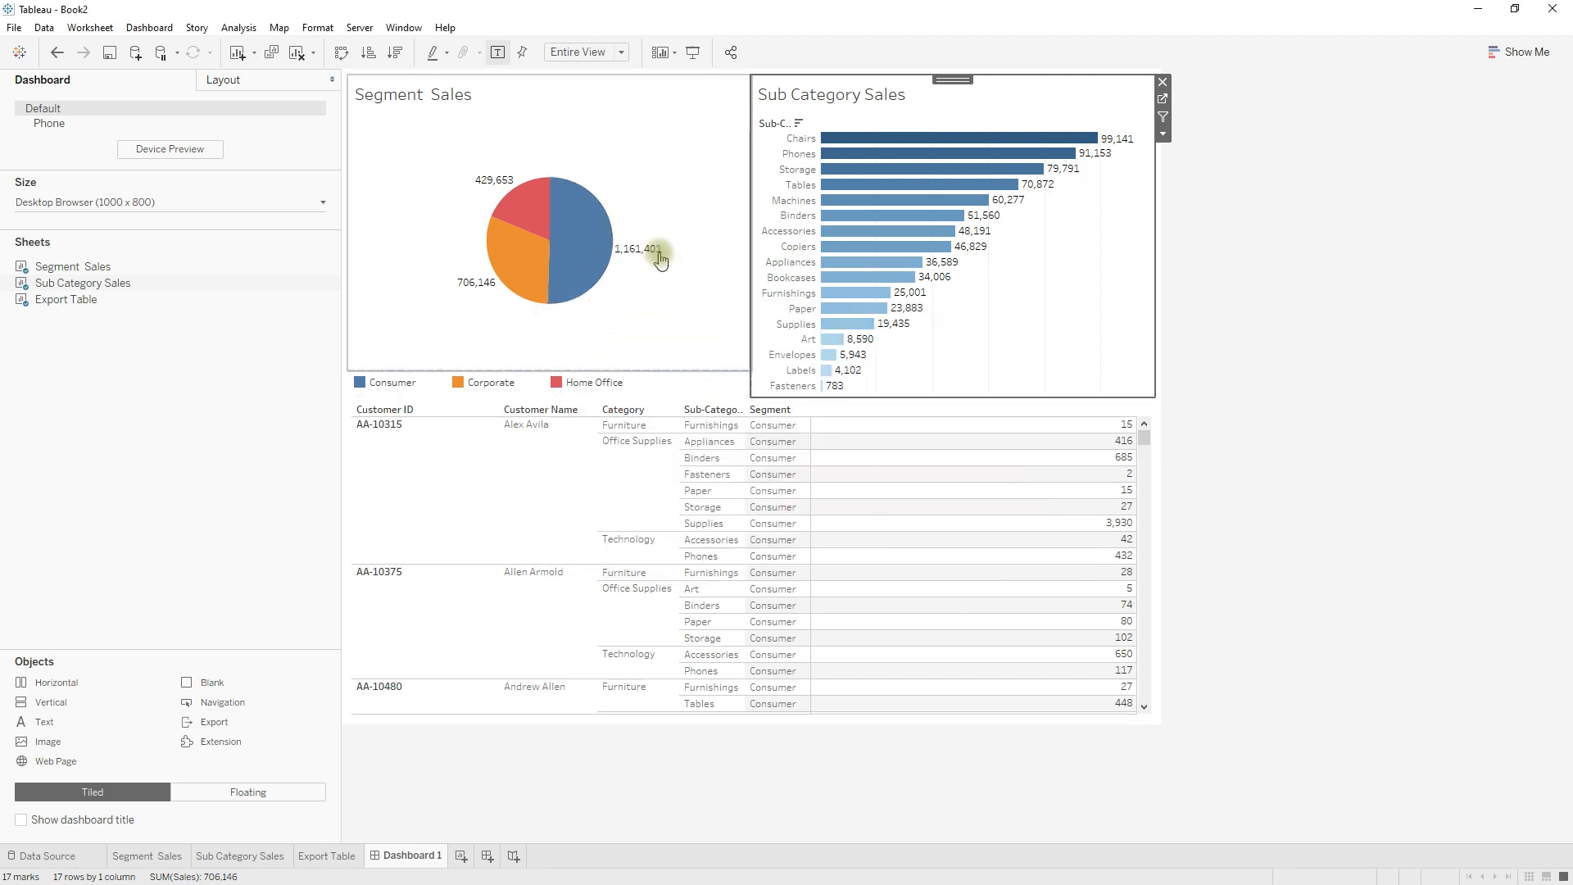
Select the Home Office slice, check the Action (Segment) filter on the Sub Category Sales worksheet, and clear the slice back on Dashboard 1.
click(527, 212)
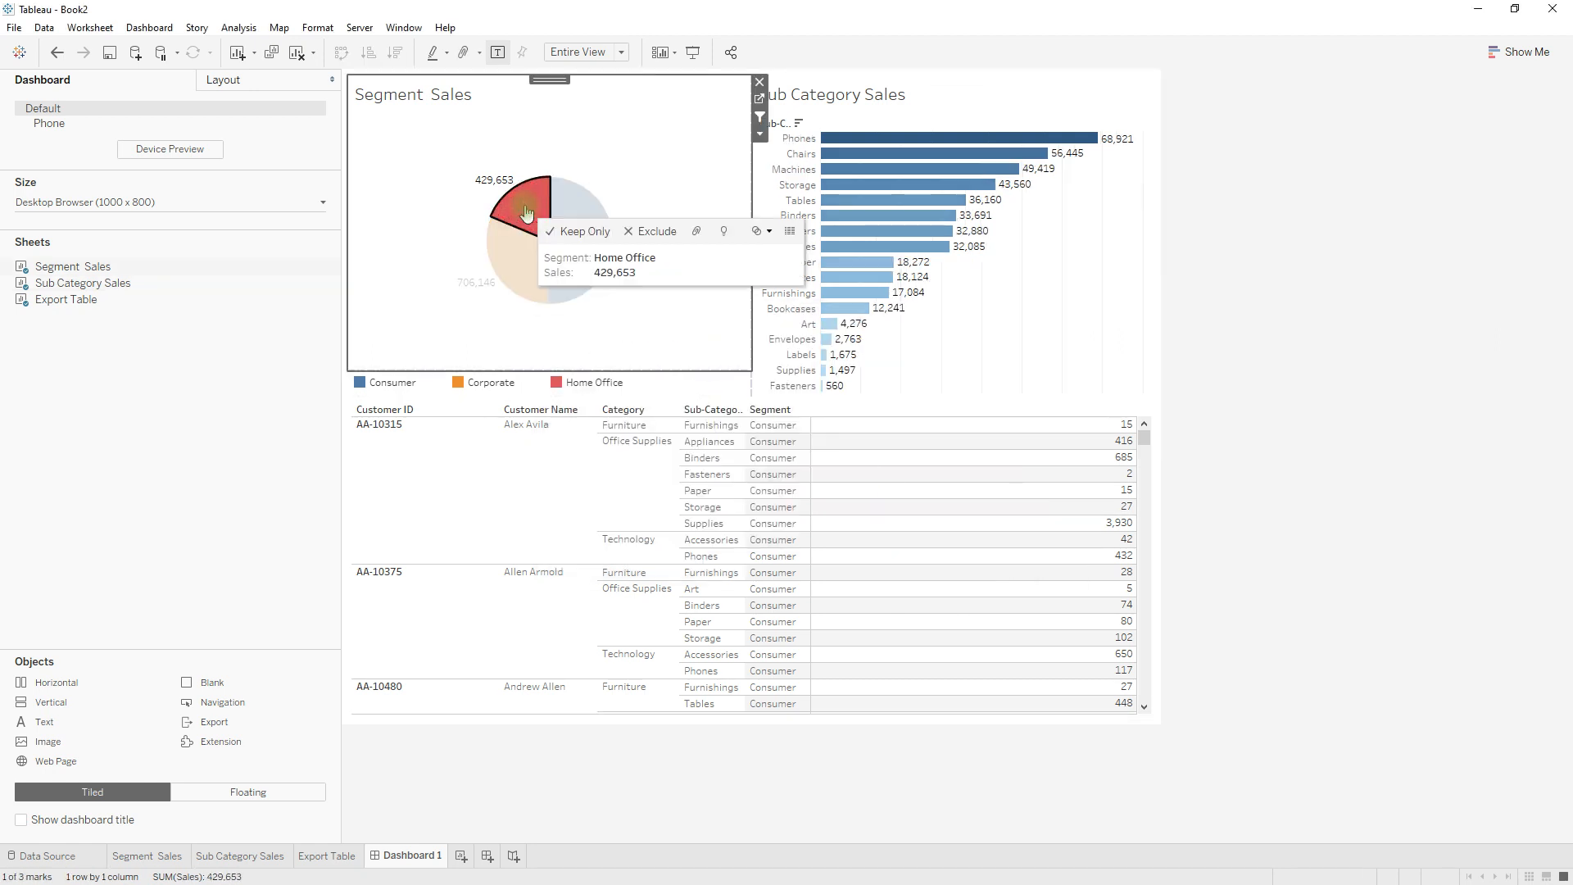
click(1007, 297)
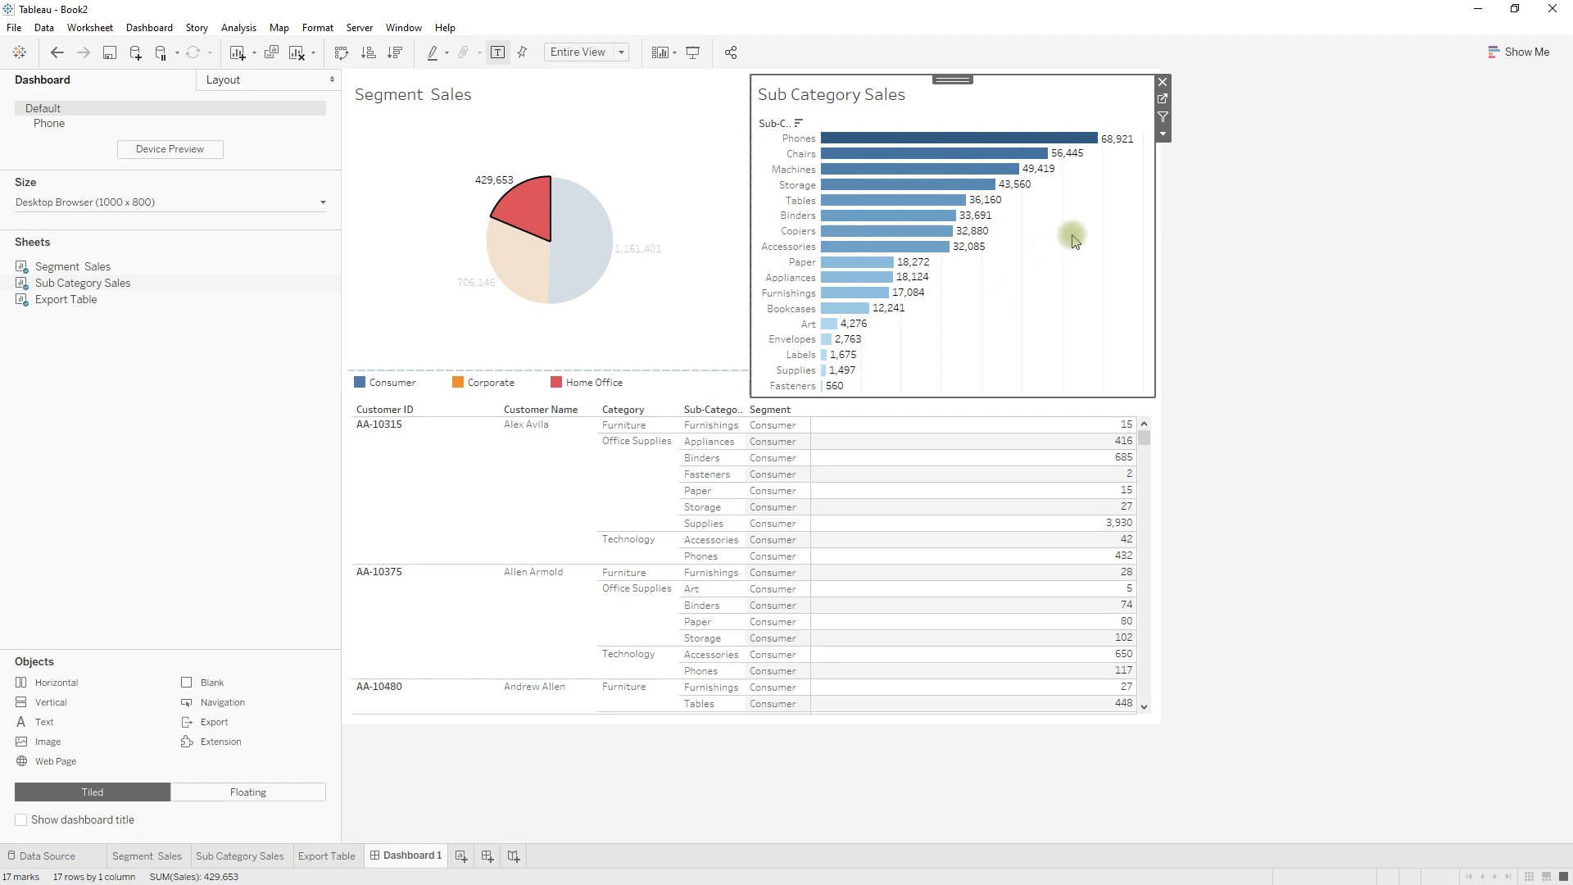
click(1163, 99)
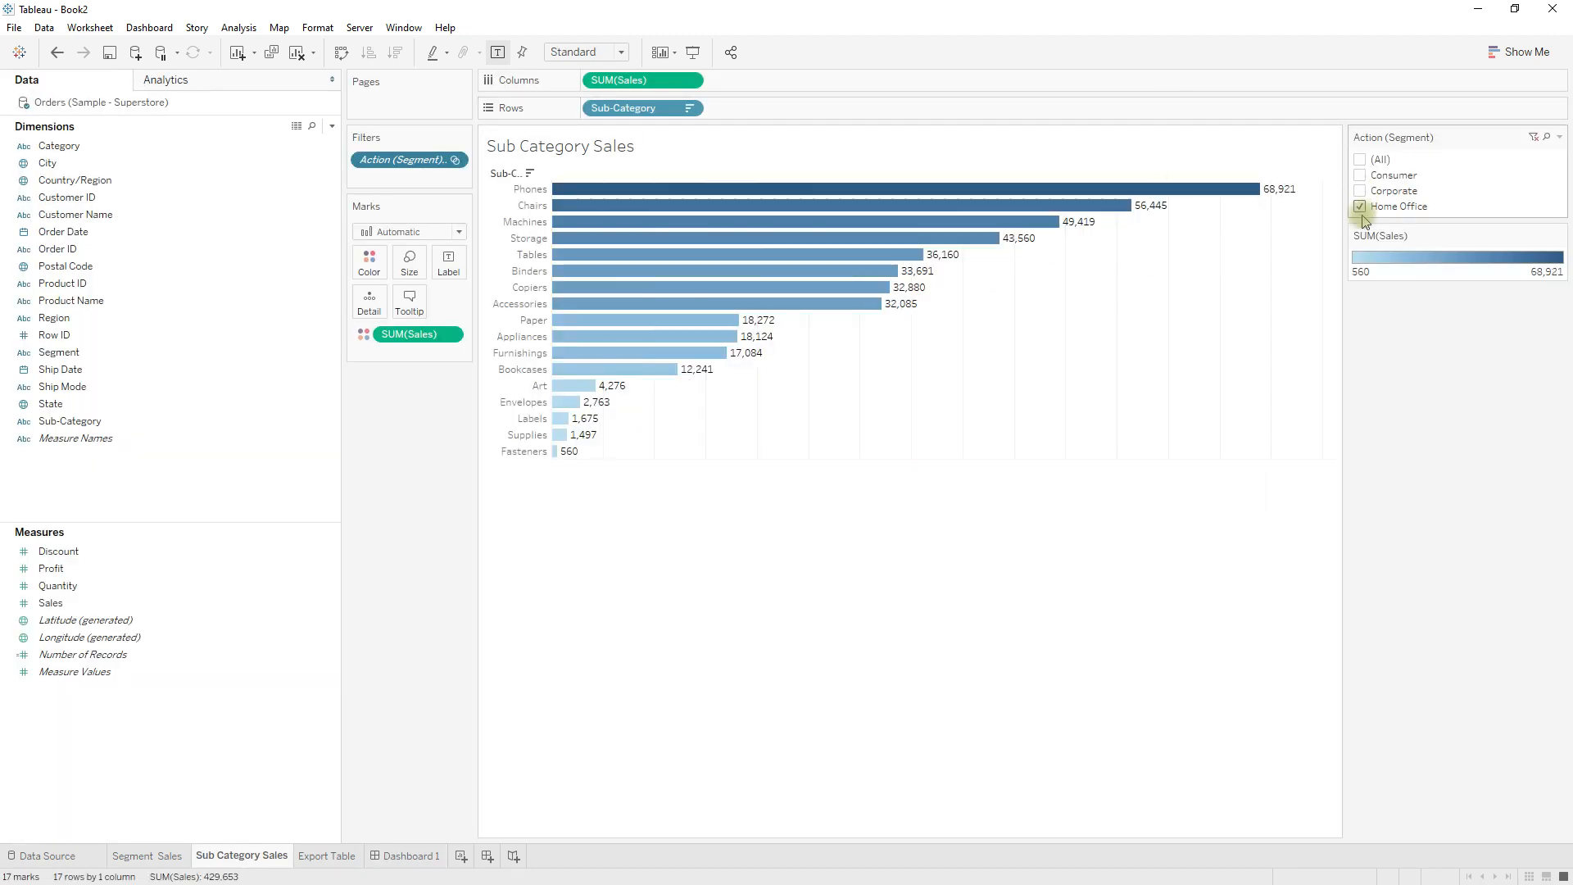
click(399, 856)
click(537, 213)
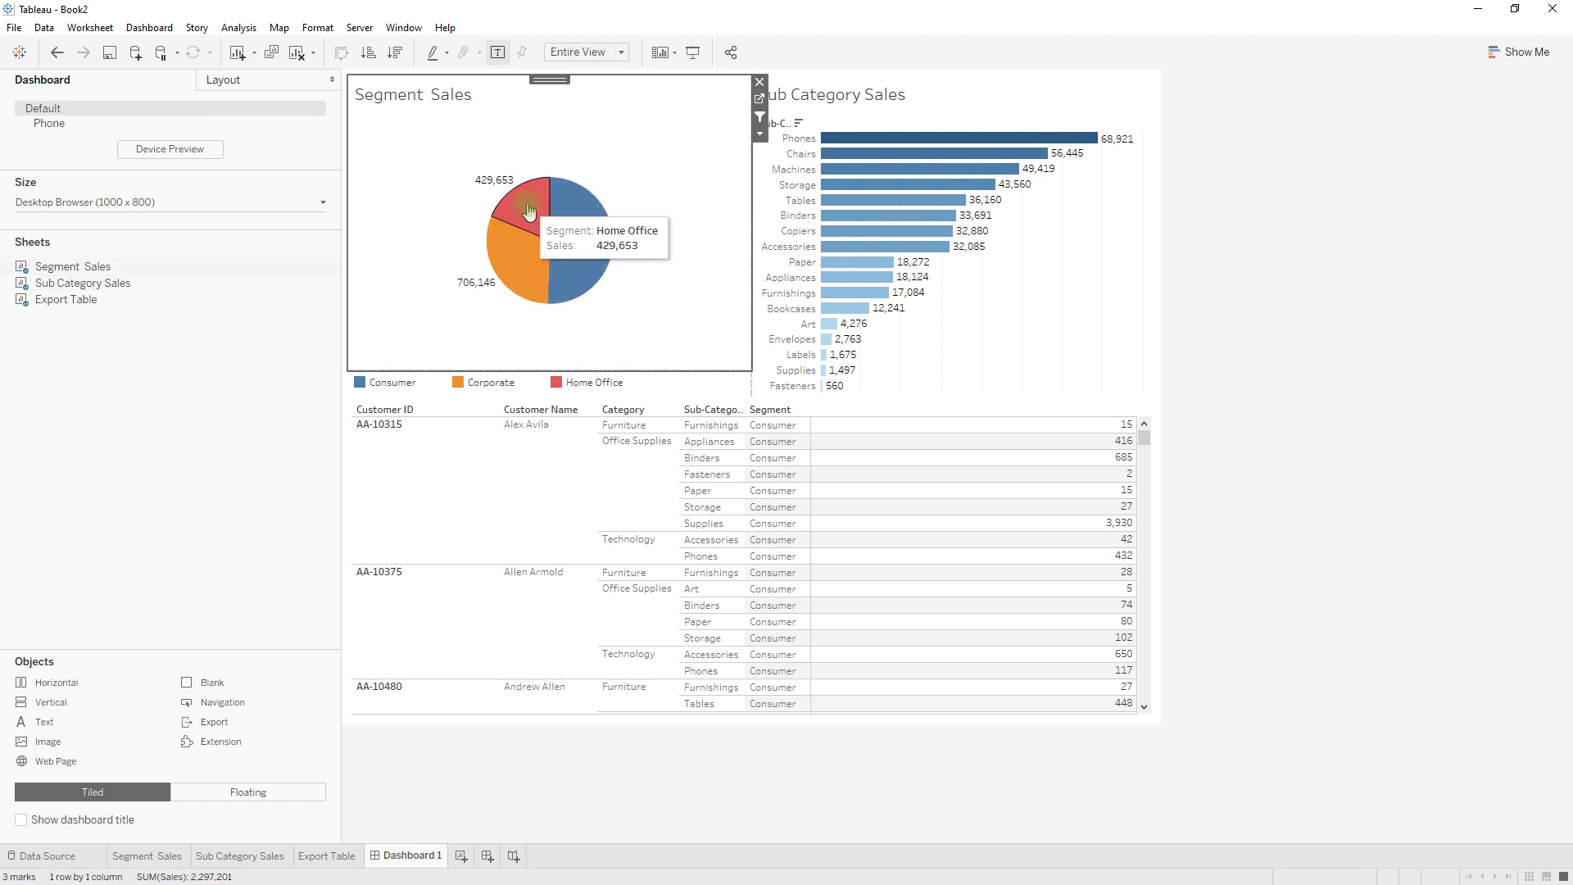
click(1006, 318)
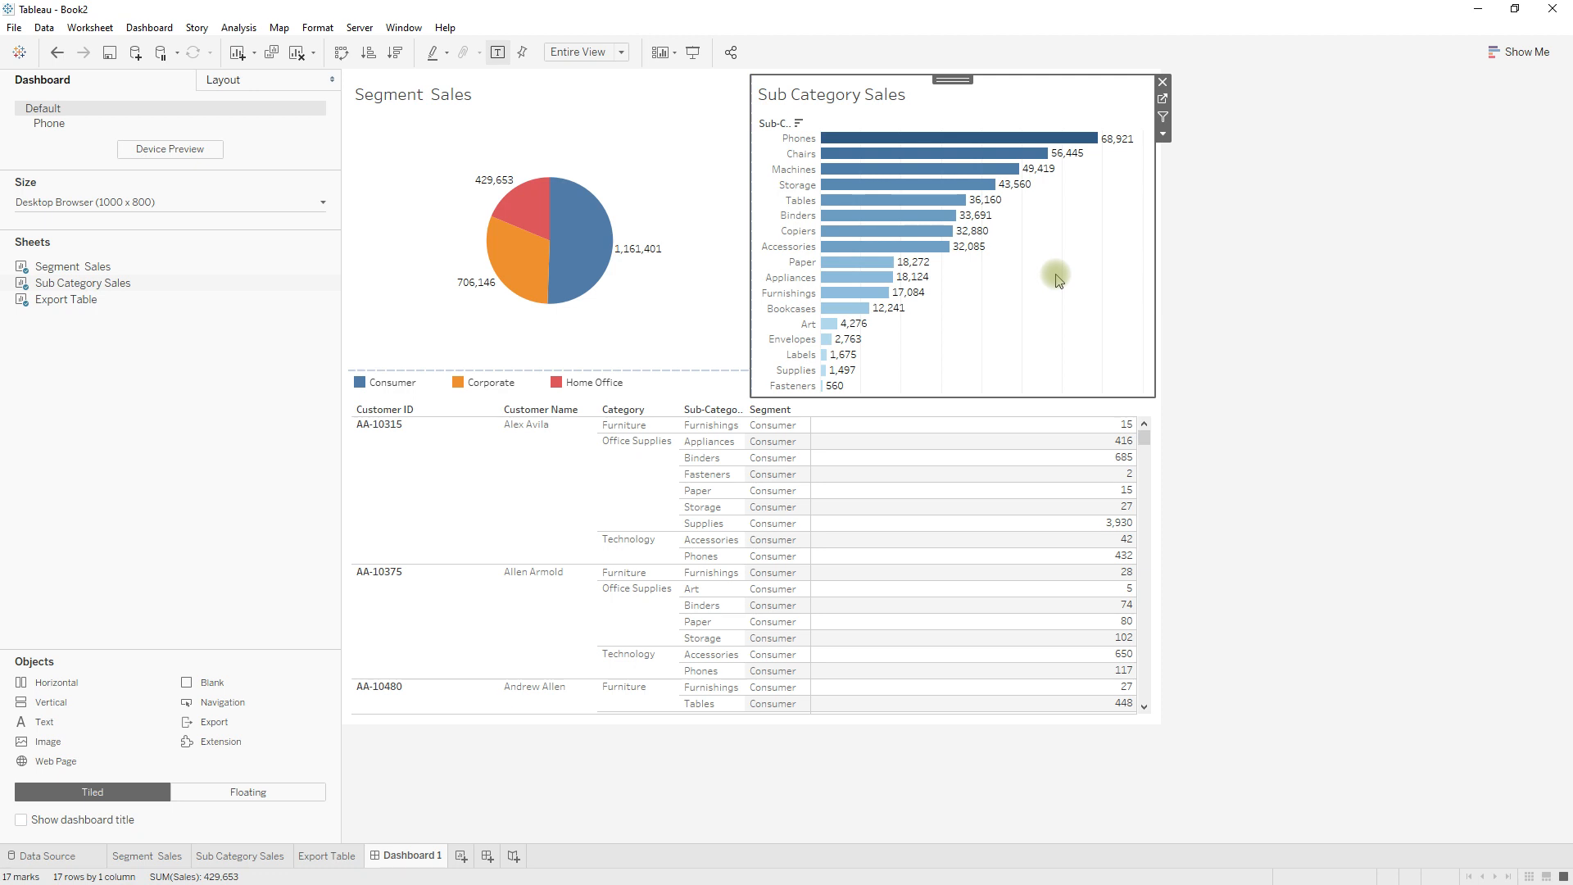
Edit the Segment to Sub Category filter action so that clearing the selection excludes all values.
click(142, 30)
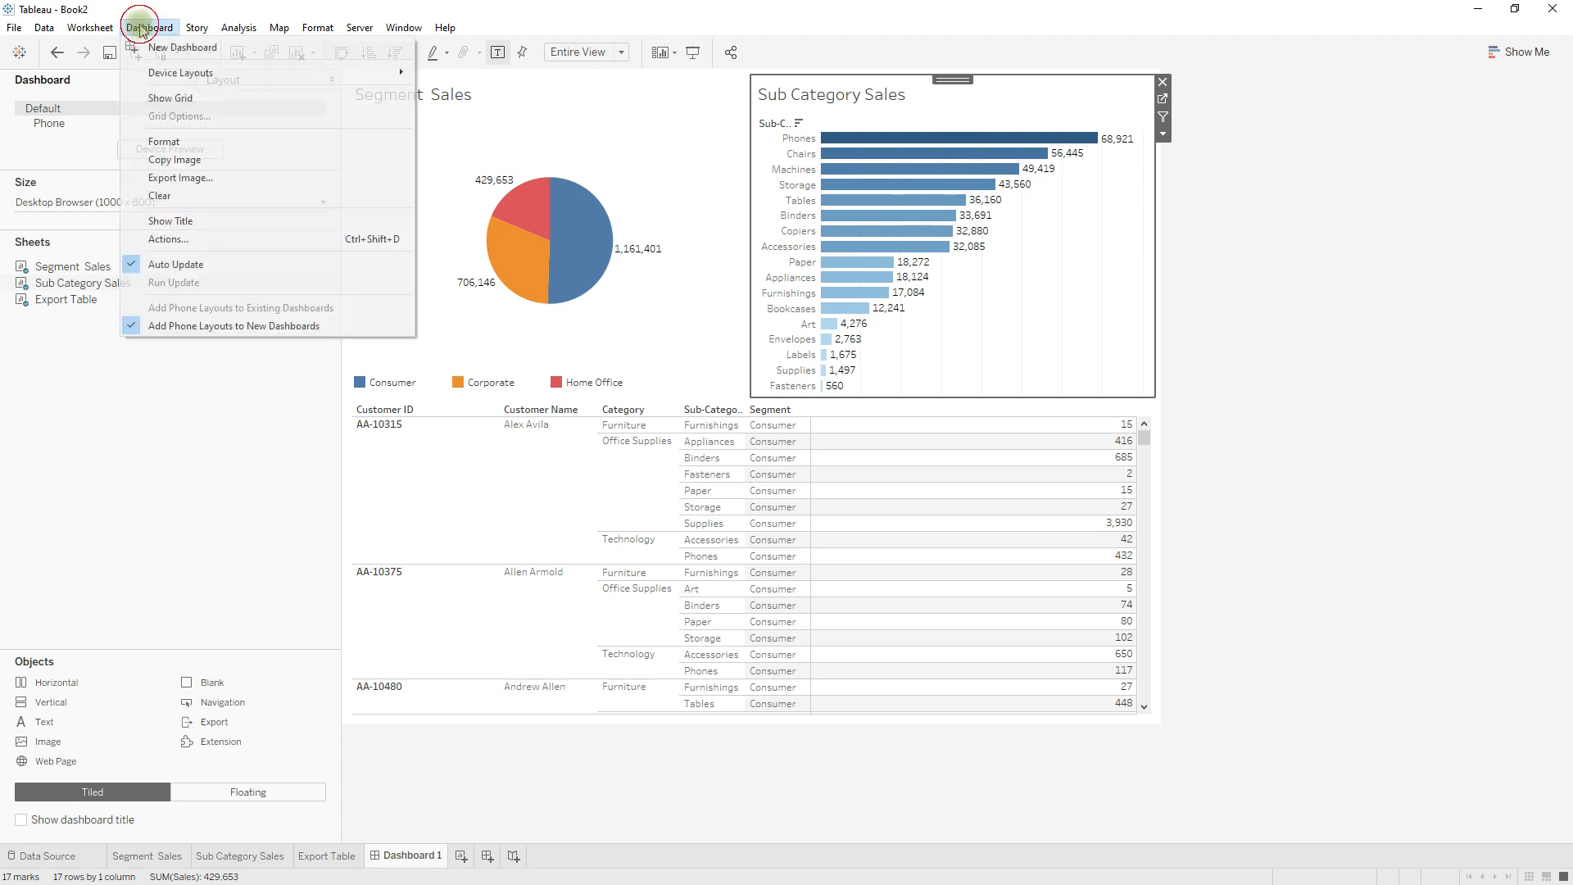
click(197, 238)
click(674, 398)
click(917, 520)
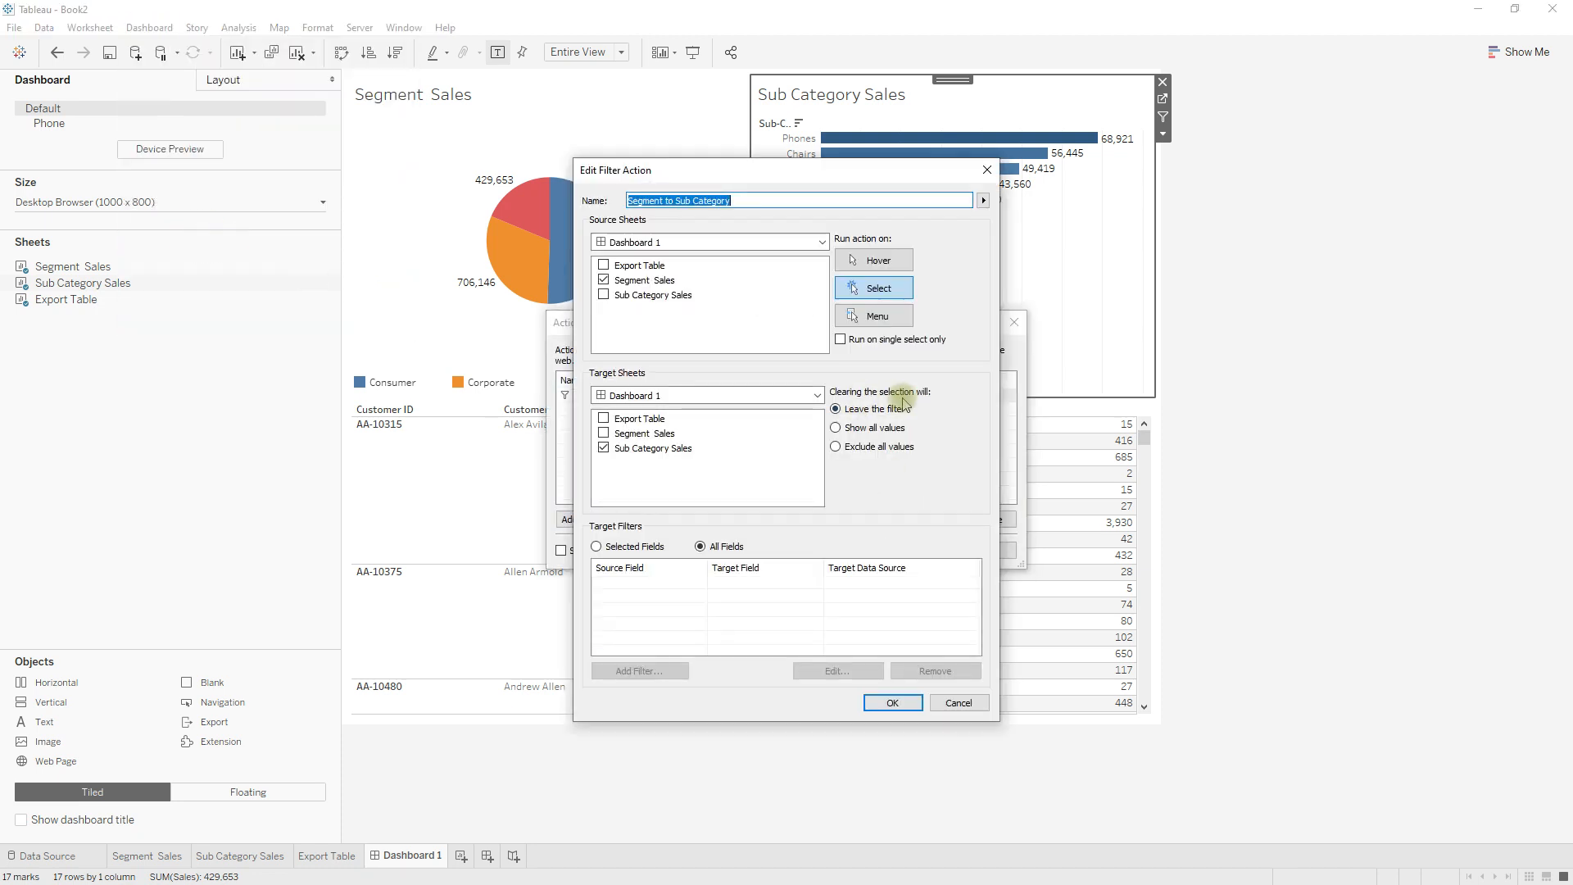
click(856, 449)
click(892, 705)
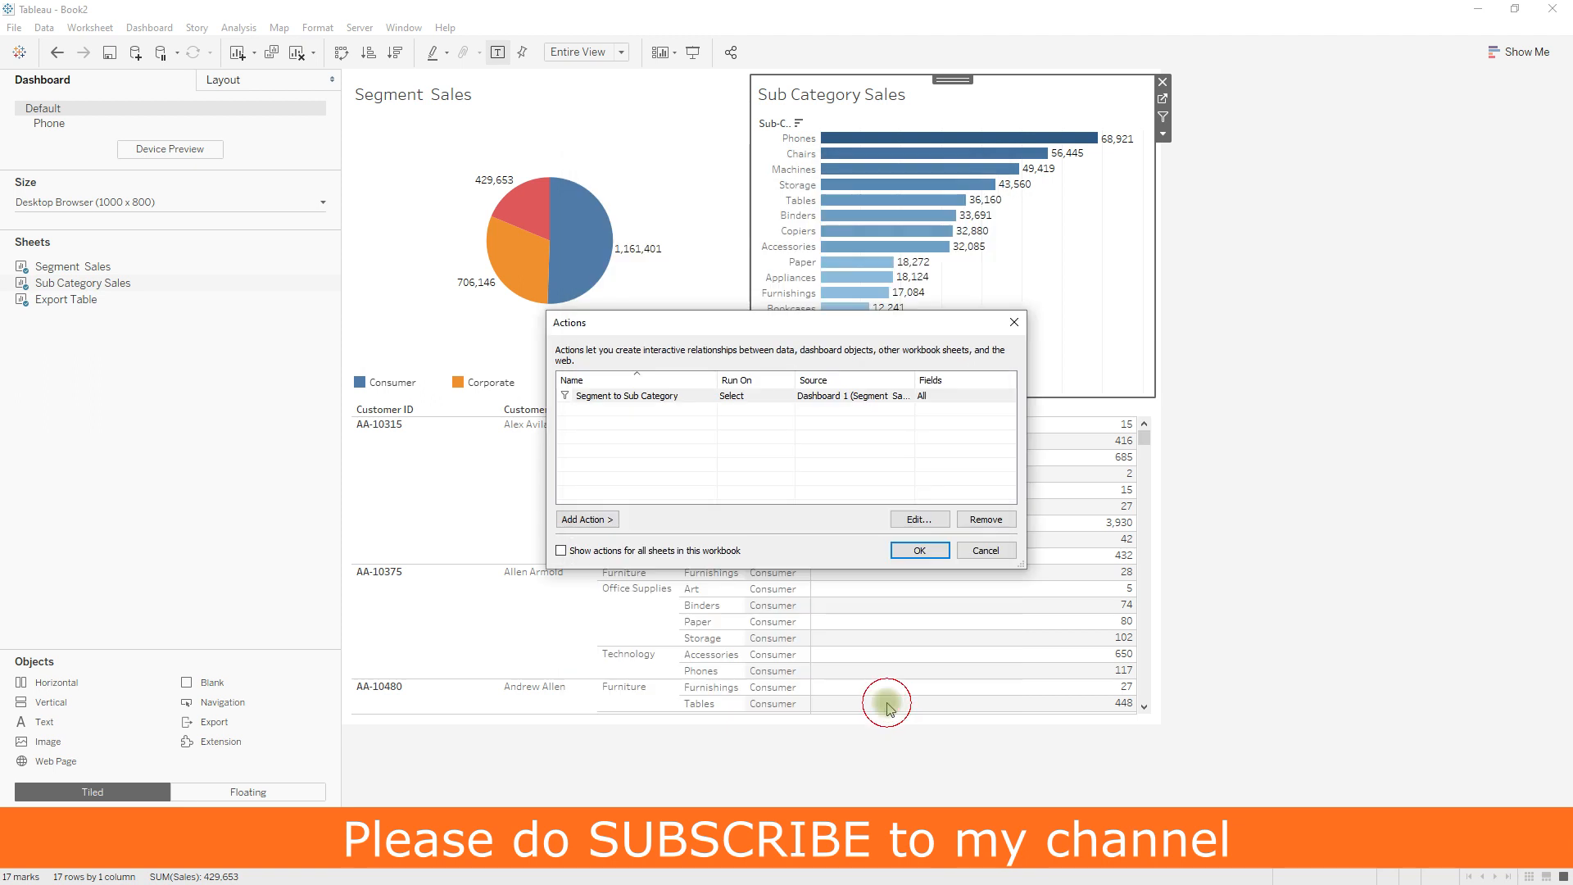
click(911, 552)
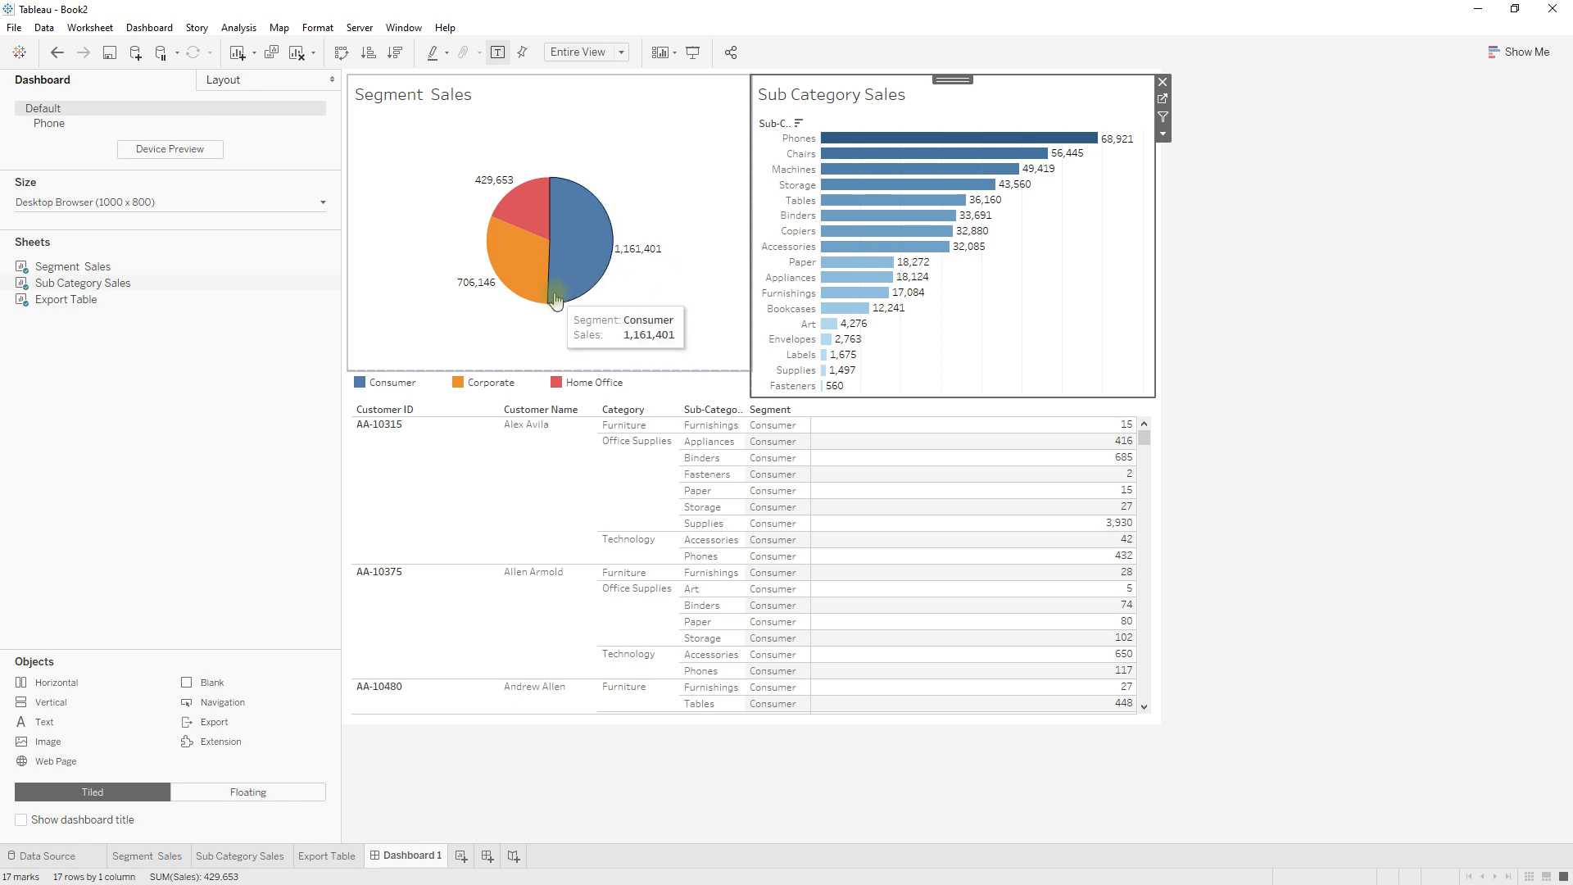
Select the Corporate slice and inspect the Action (Segment) filter values on the Sub Category Sales worksheet, returning to Dashboard 1.
click(525, 274)
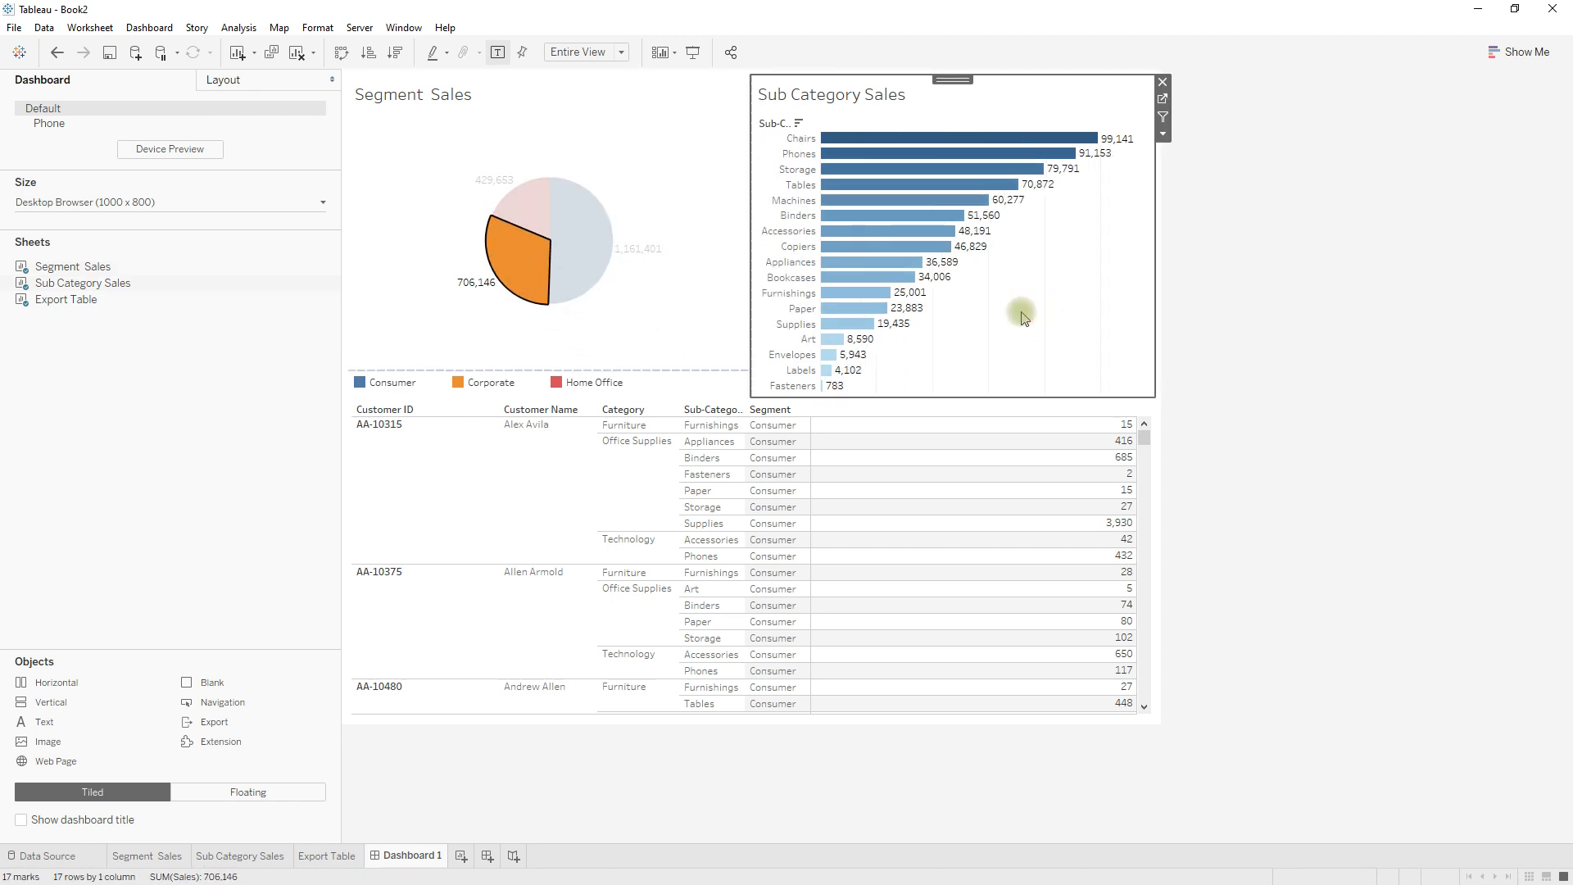
click(1163, 98)
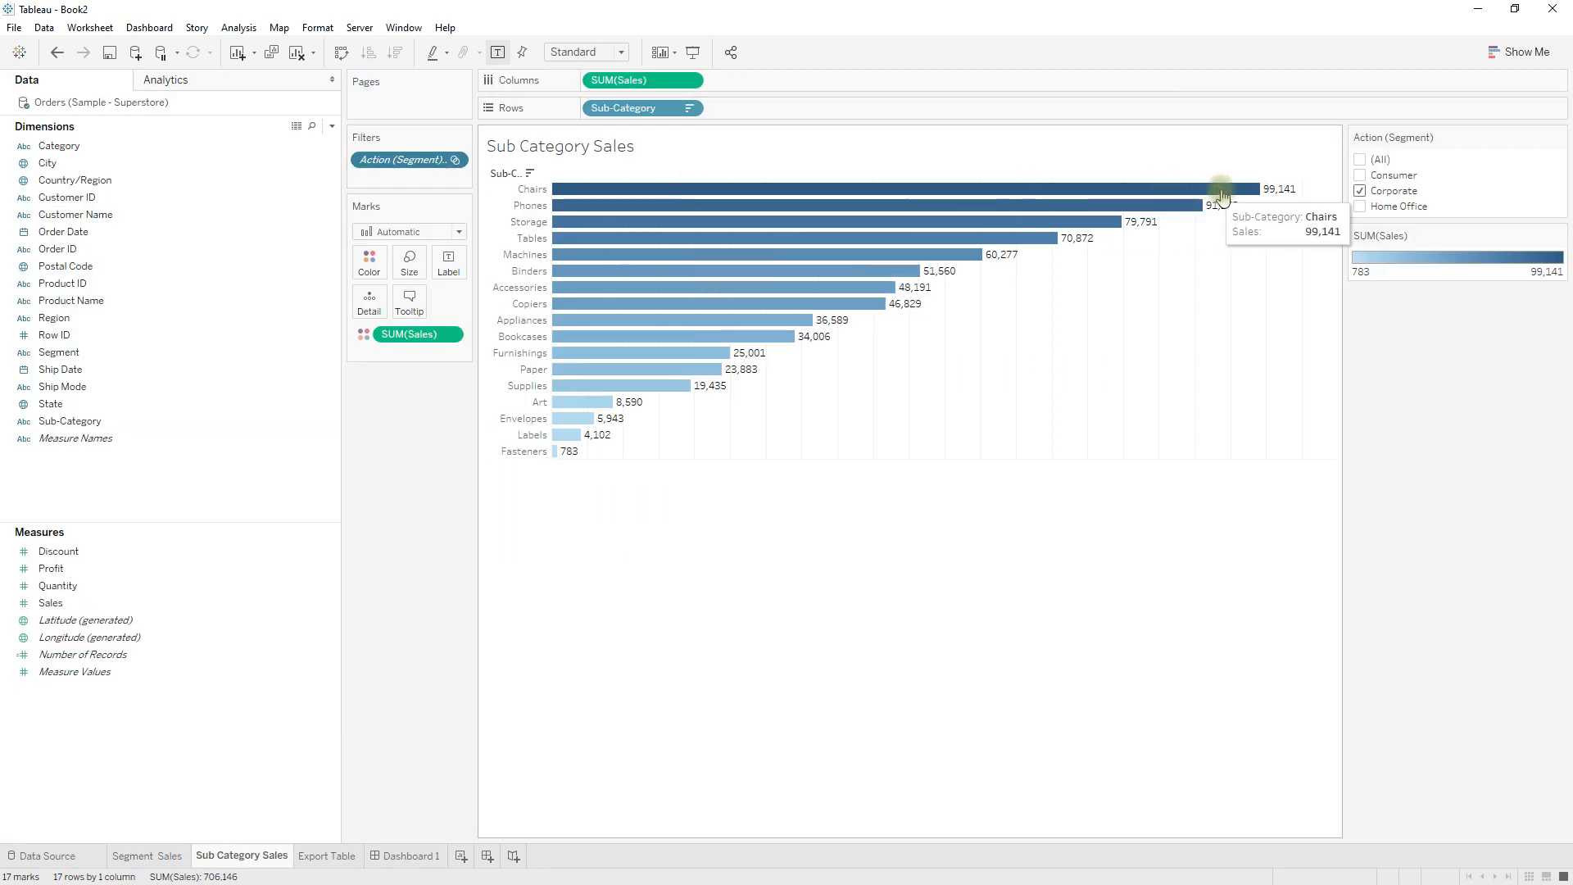
click(403, 855)
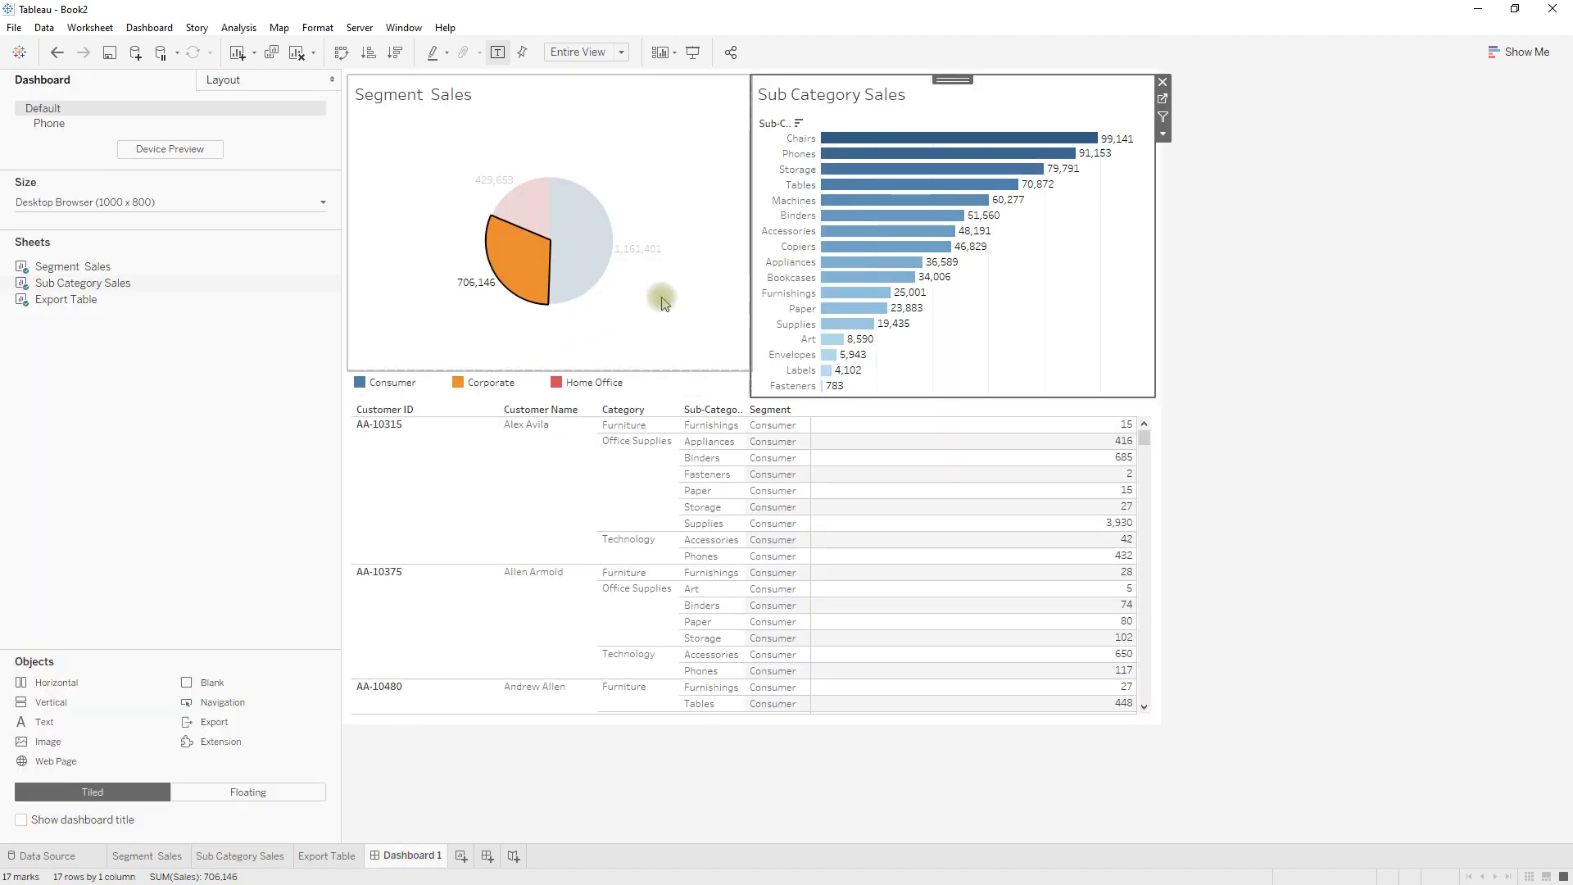
Clear the Corporate selection in the Segment Sales pie and select the Sub Category Sales chart on the dashboard.
mouse_move(549, 271)
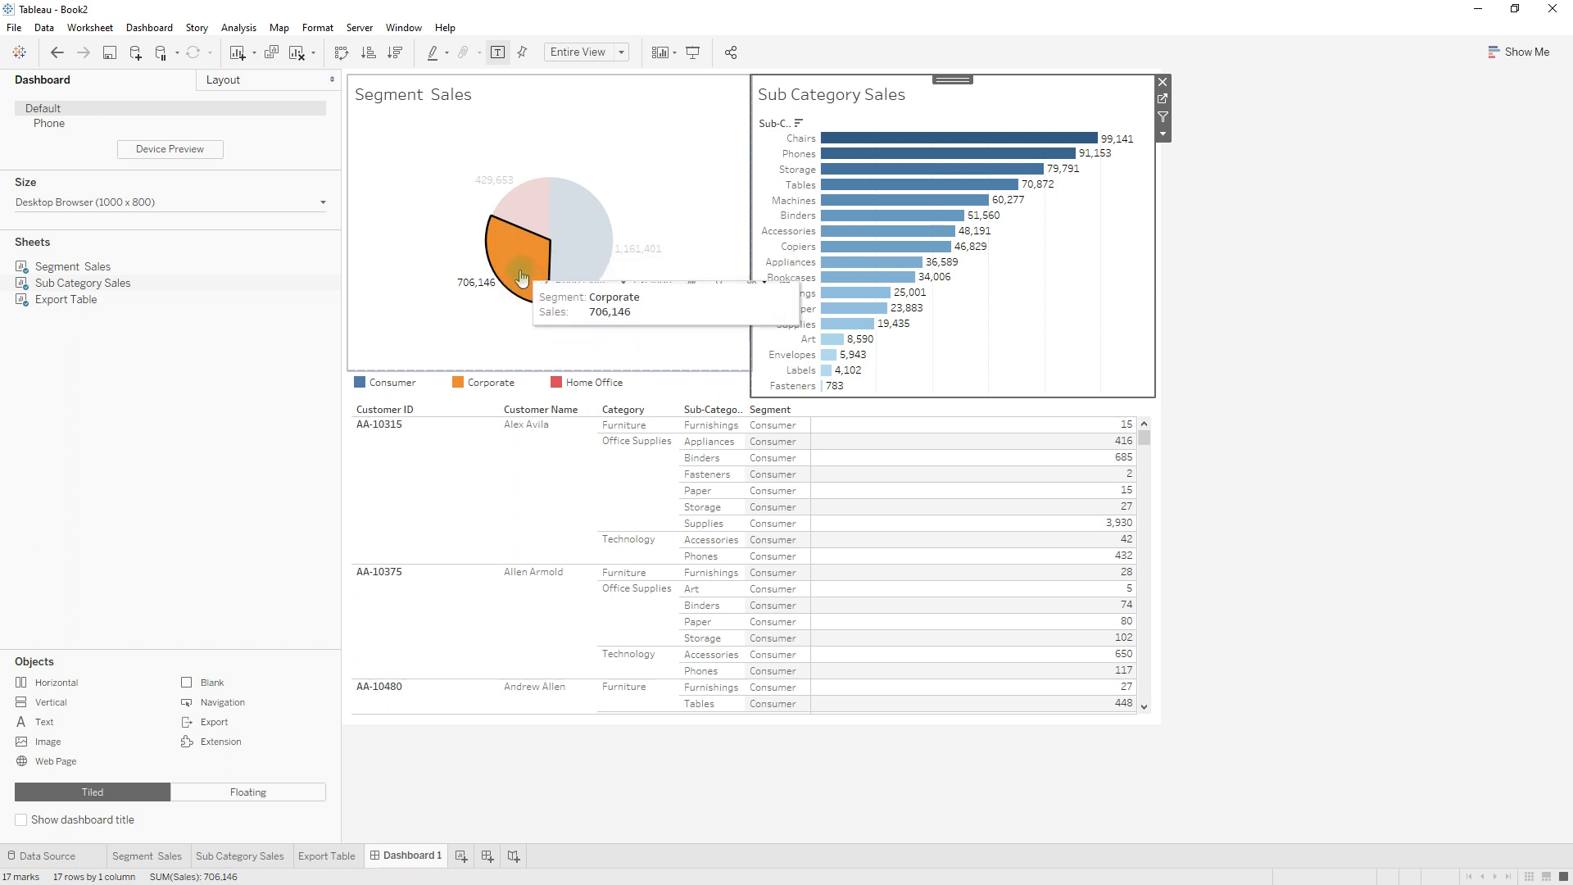
click(525, 277)
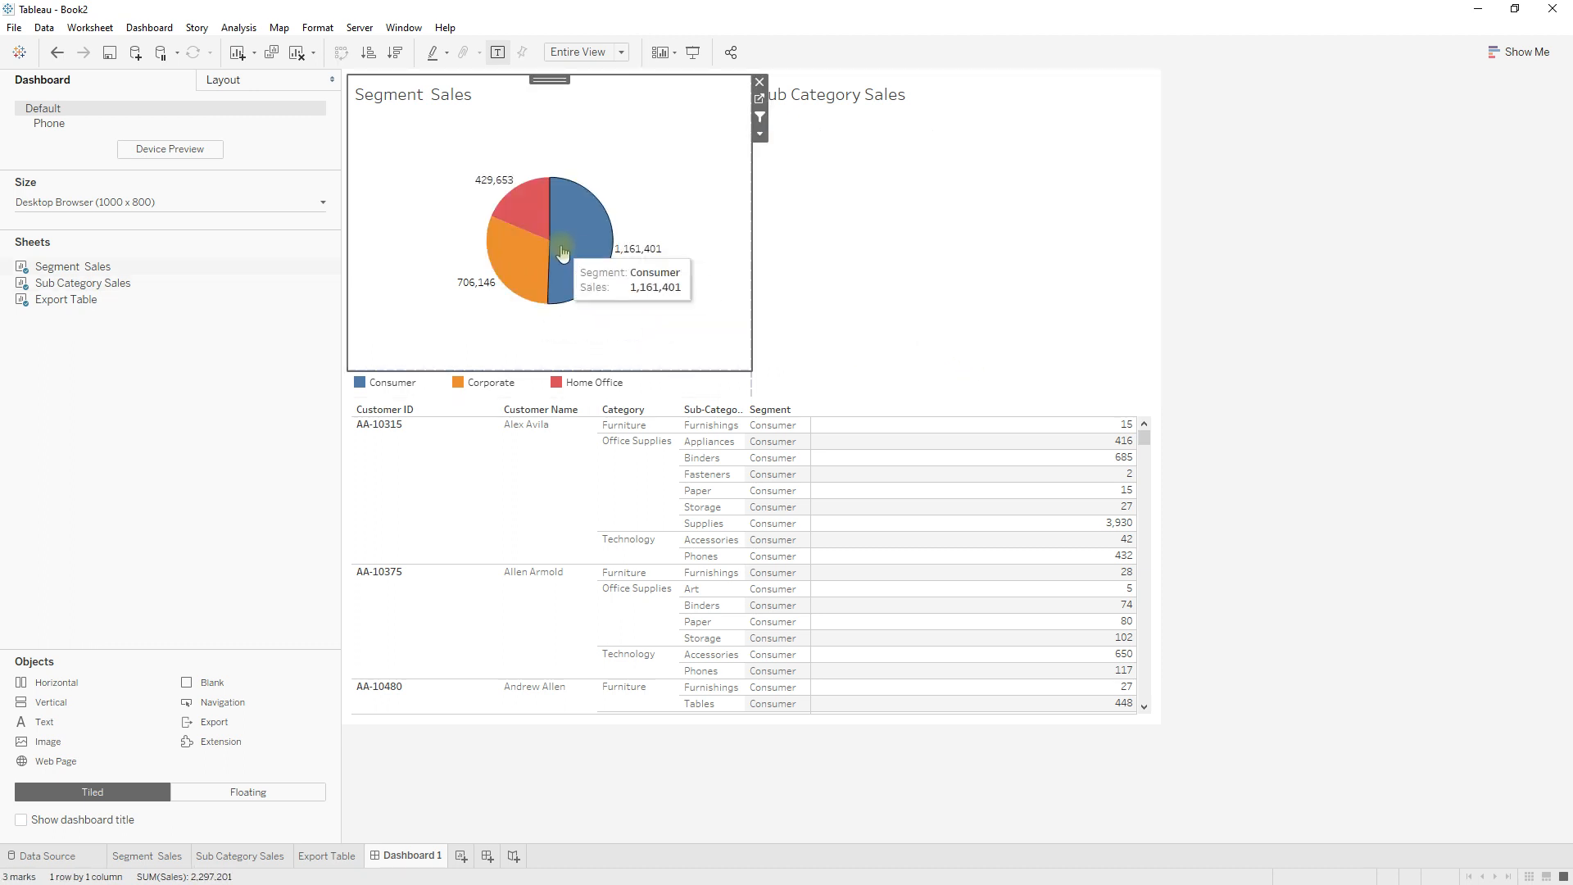
click(894, 223)
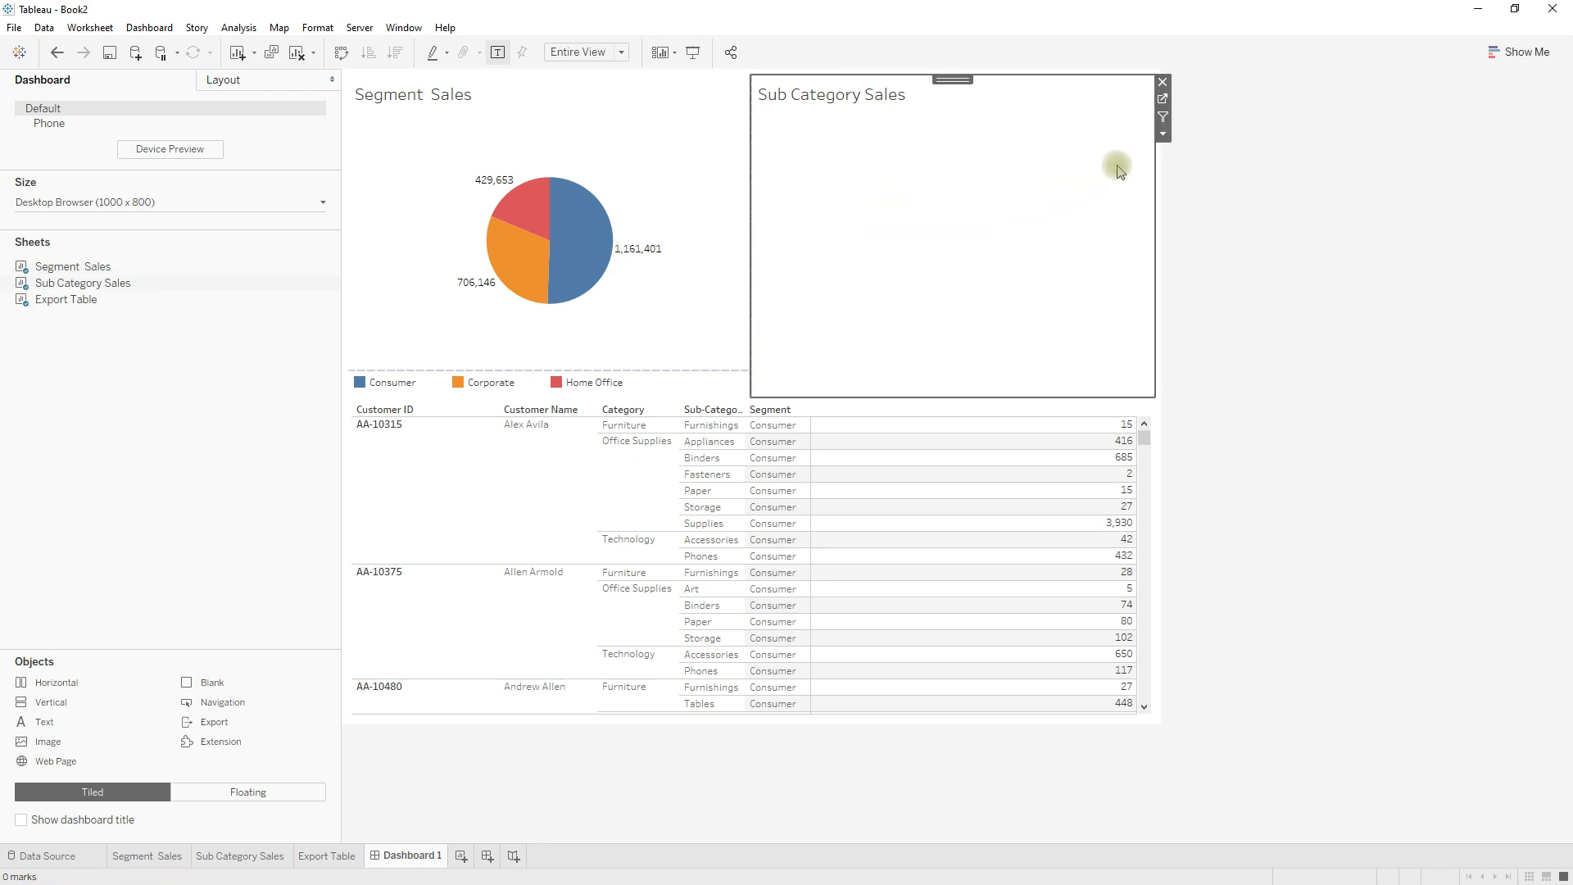
Inspect the Action (Segment) filter values on the Sub Category Sales worksheet, then return to Dashboard 1.
click(1164, 100)
click(1377, 190)
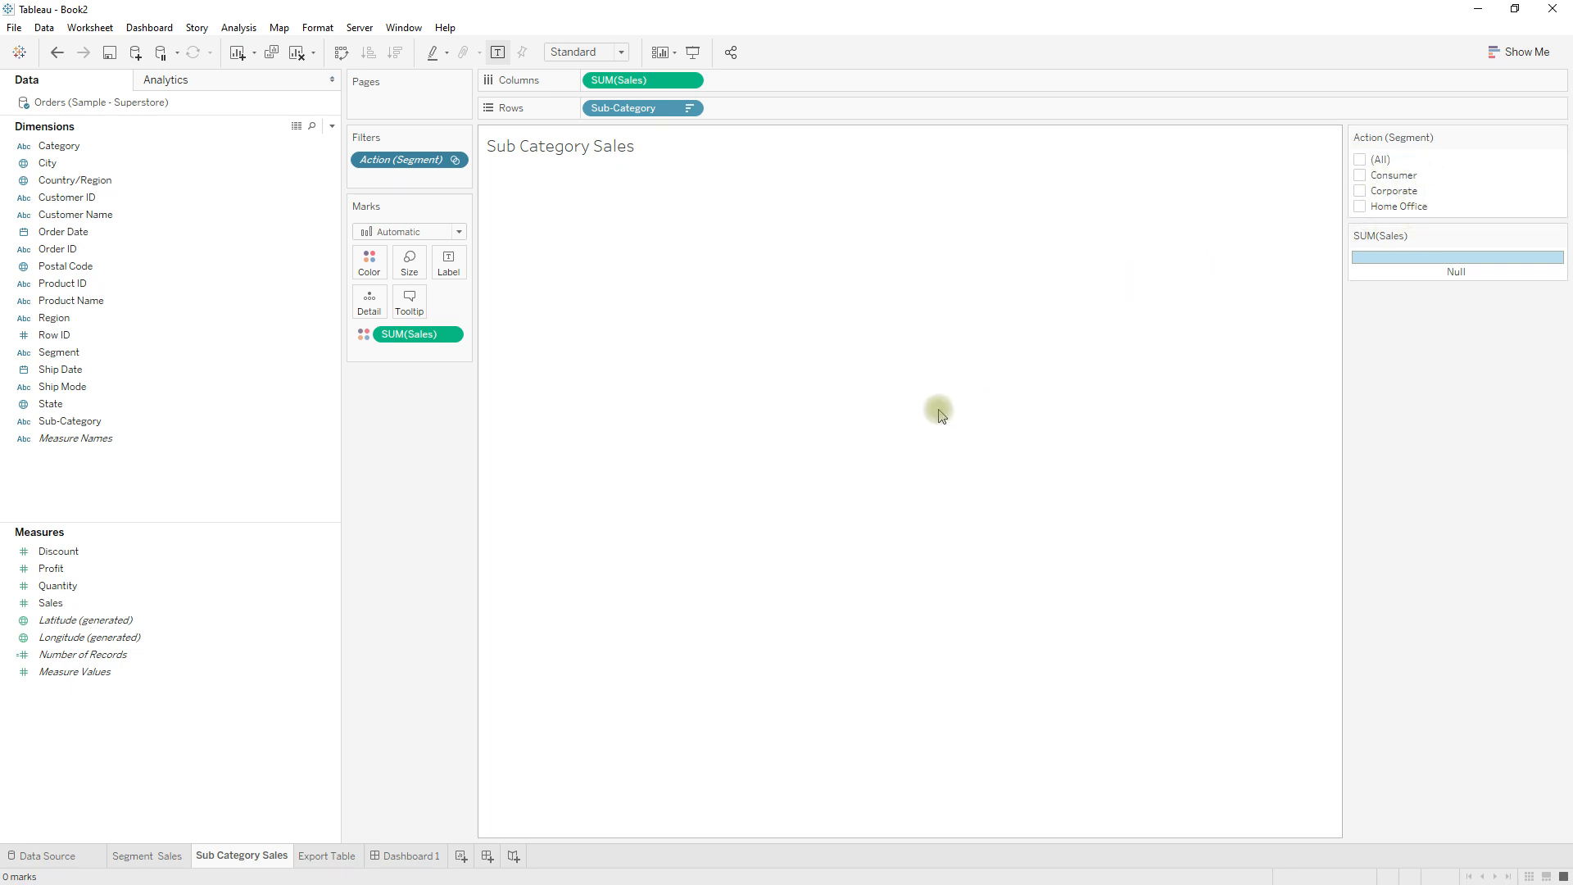
click(413, 857)
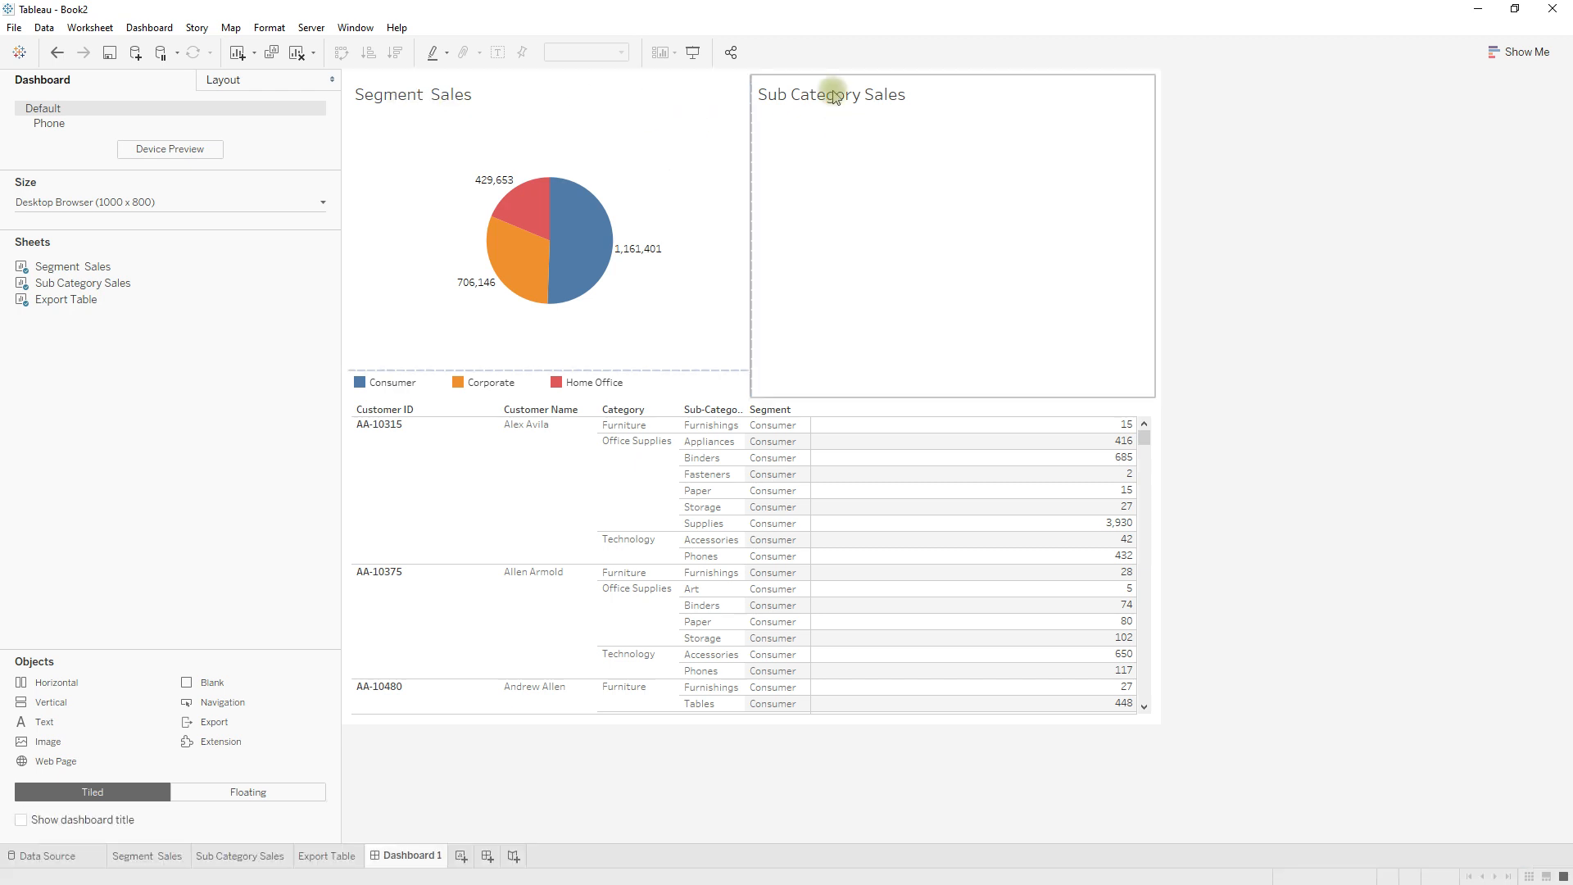
click(396, 412)
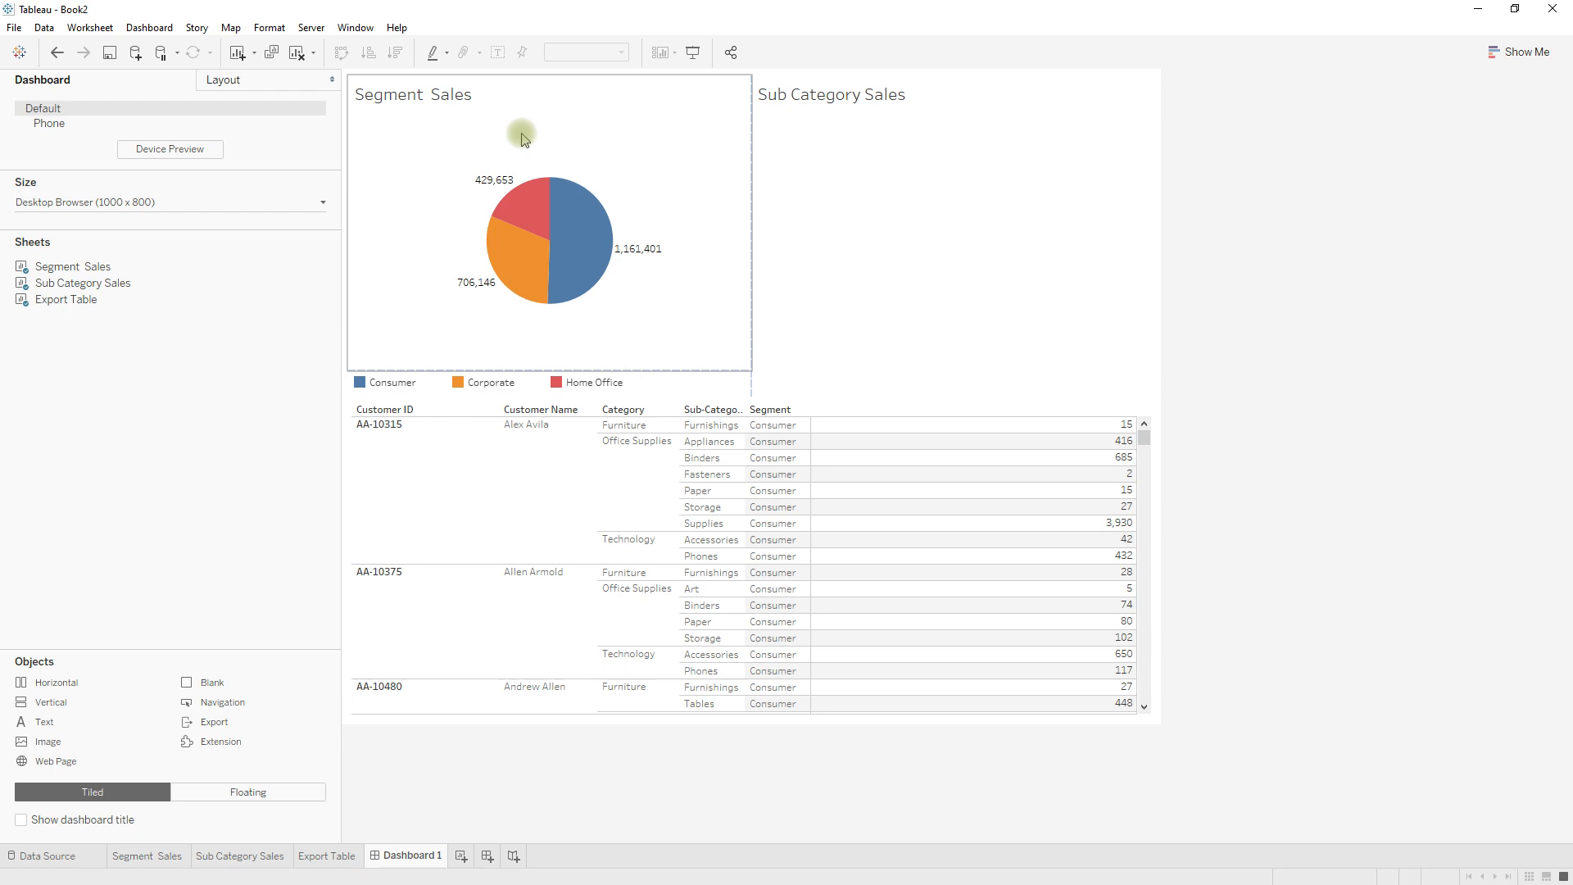
Select the Consumer slice and the Phones bar, and check whether the customer table below responds to either selection.
mouse_move(582, 234)
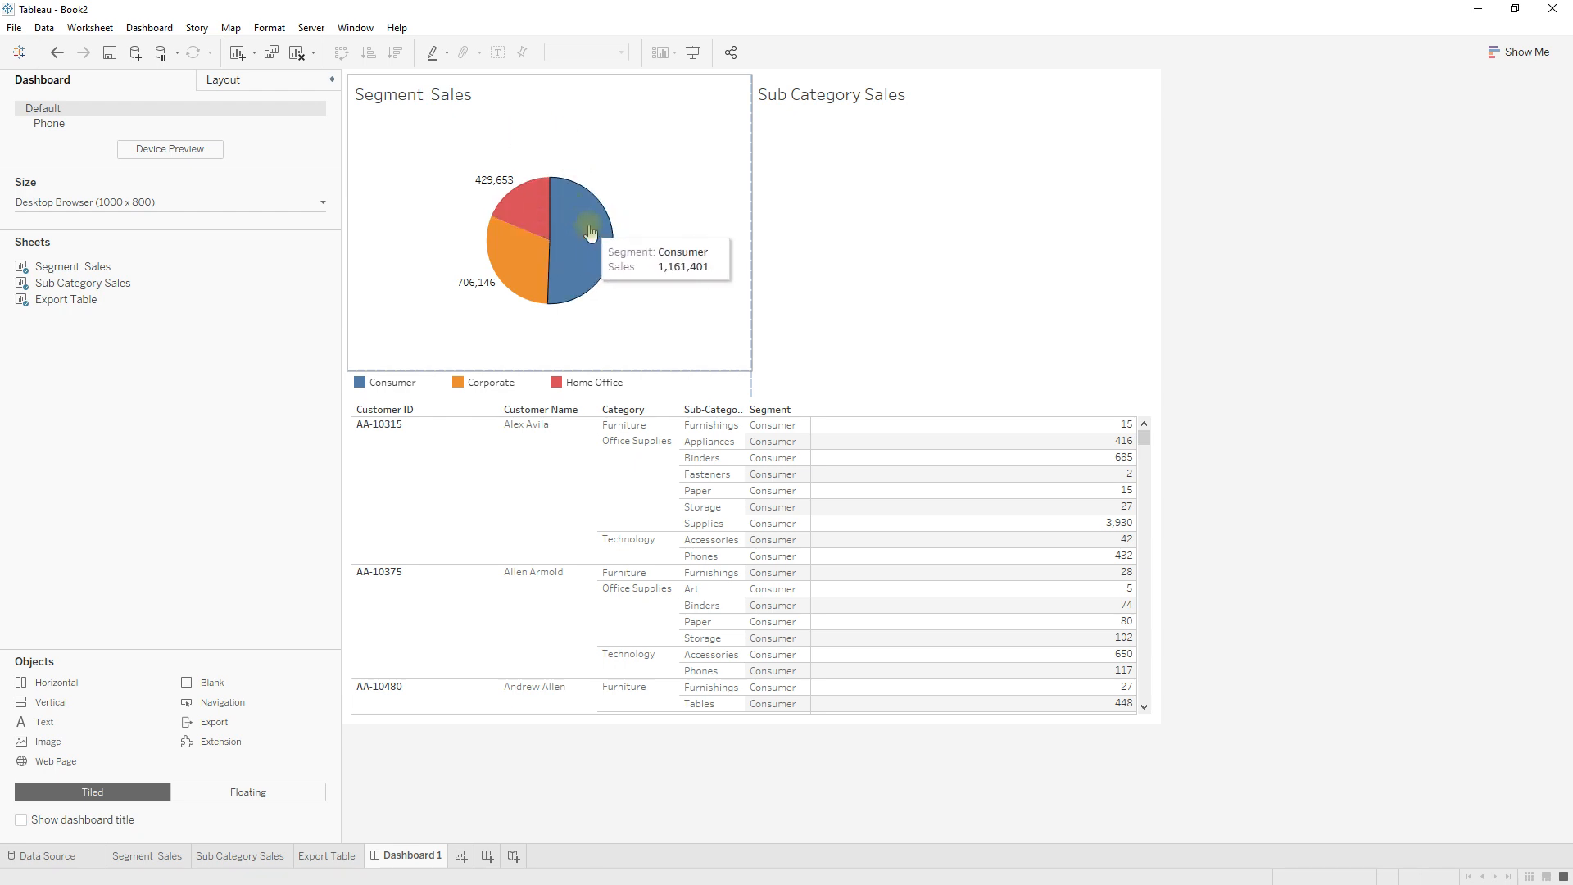
click(589, 283)
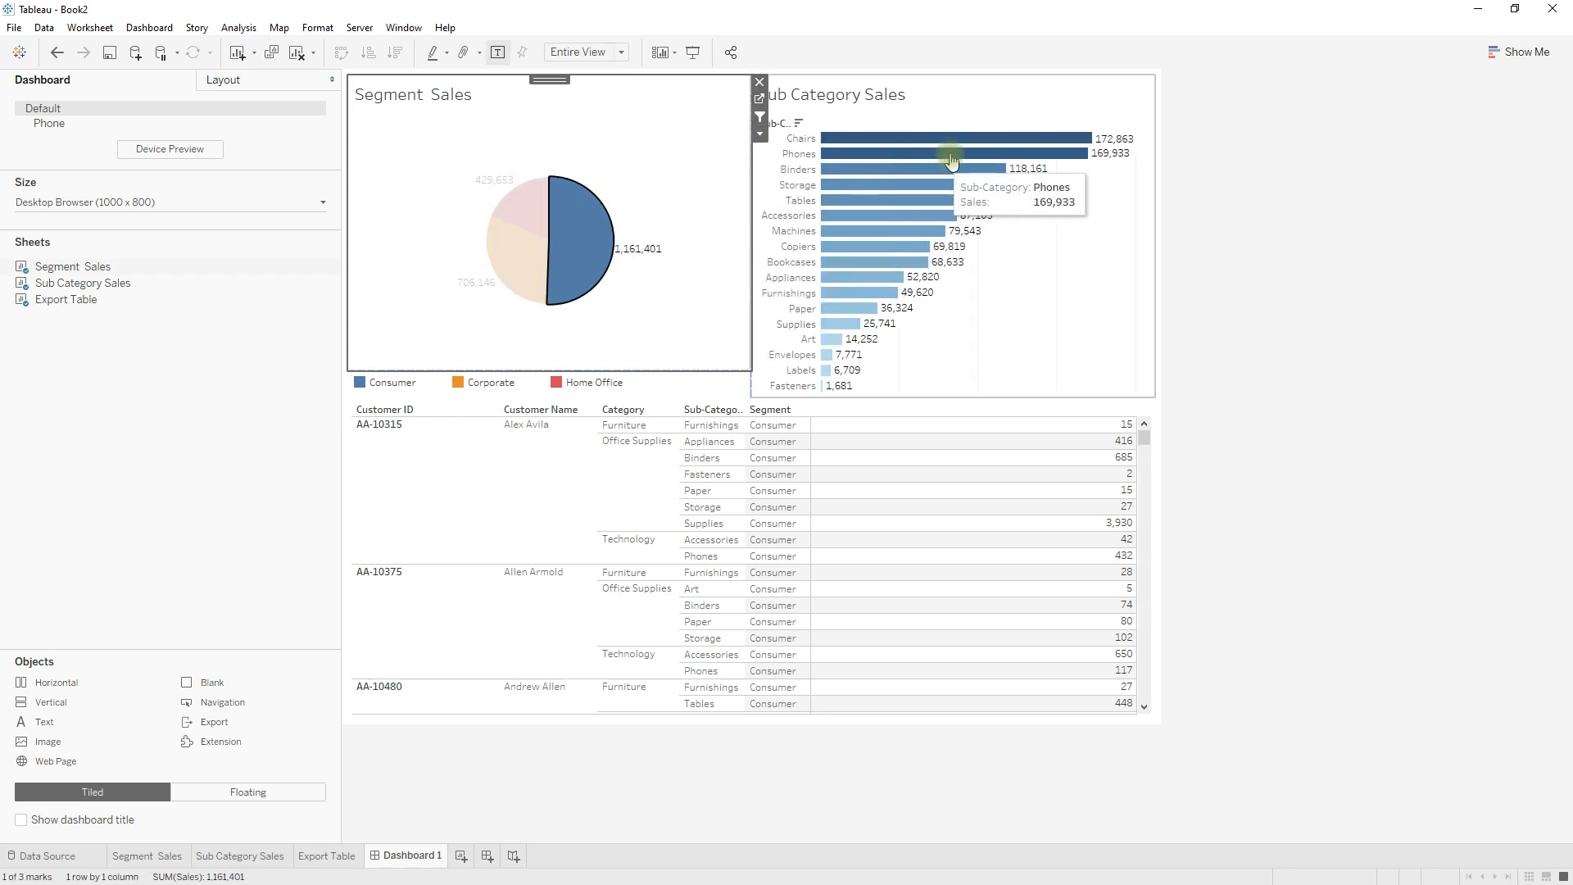
mouse_move(948, 157)
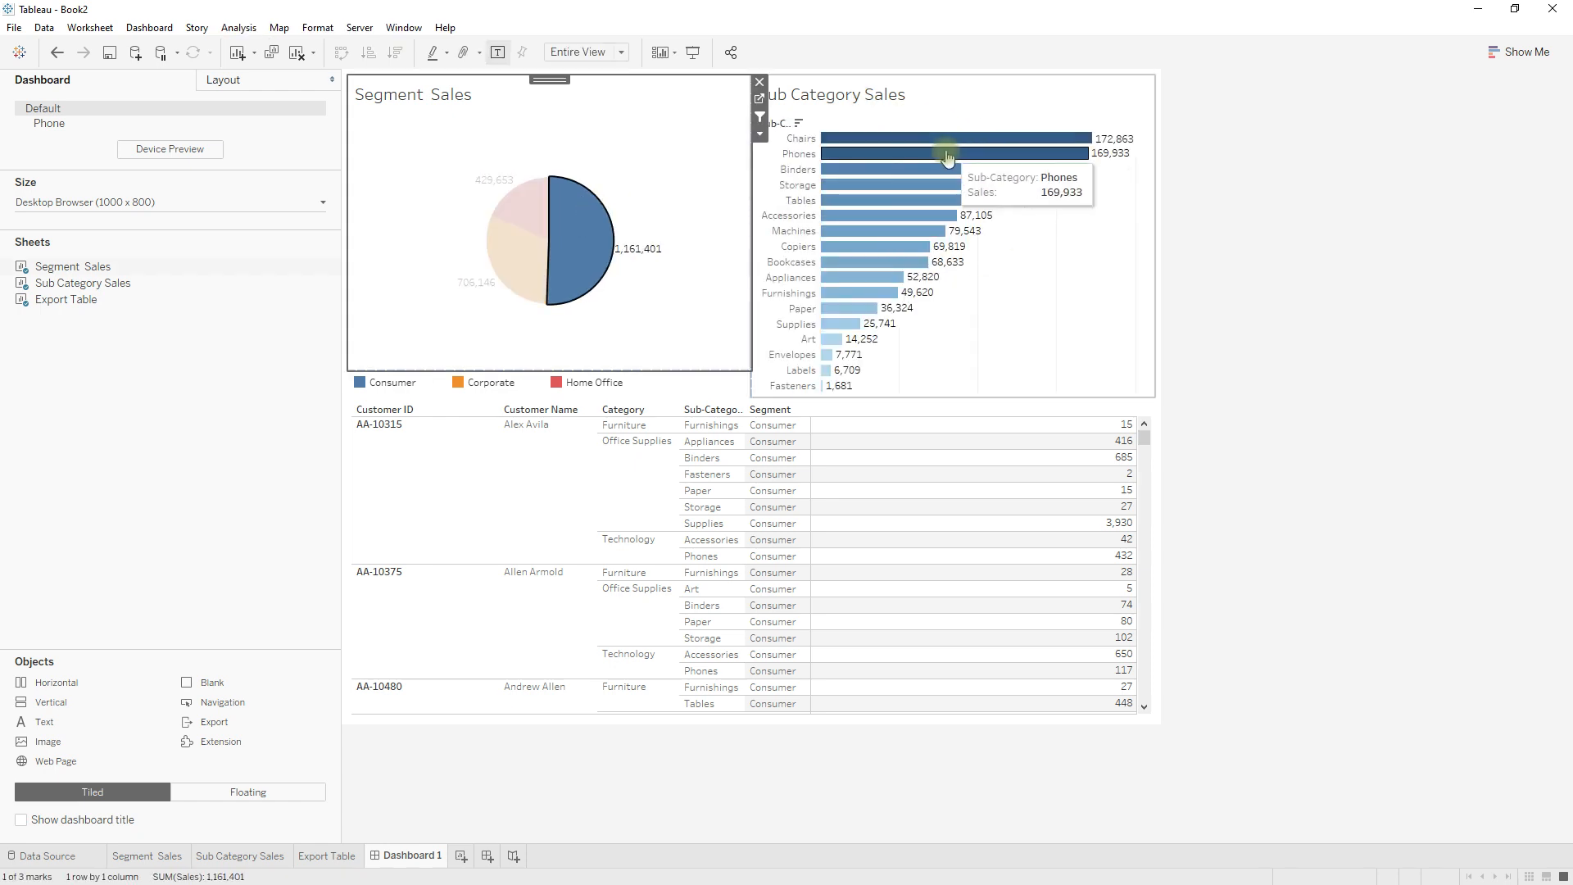
click(948, 156)
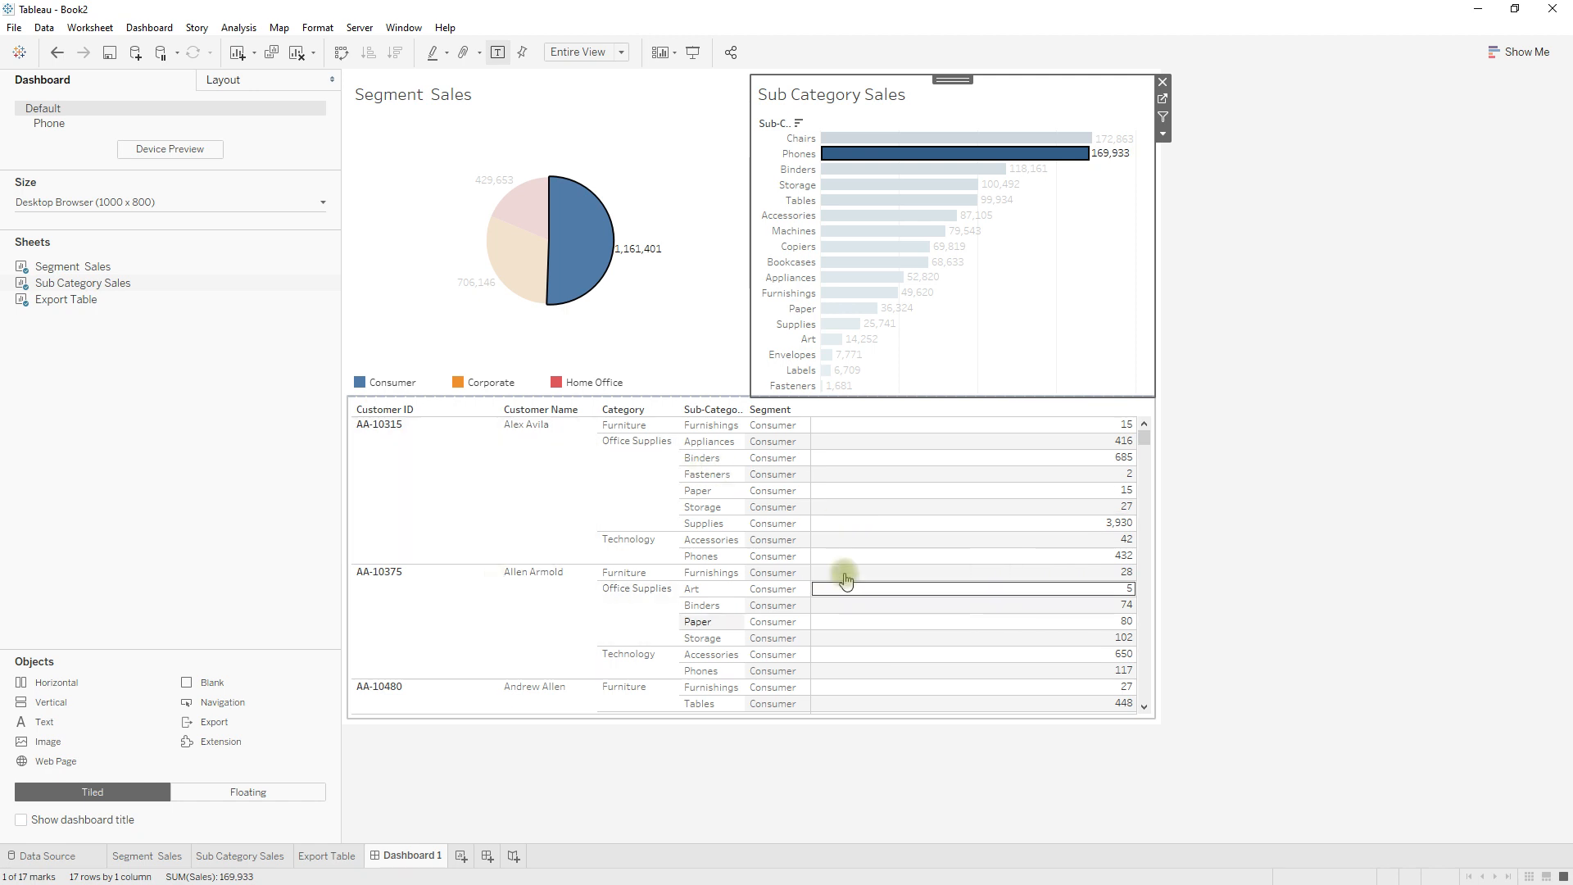
mouse_move(845, 571)
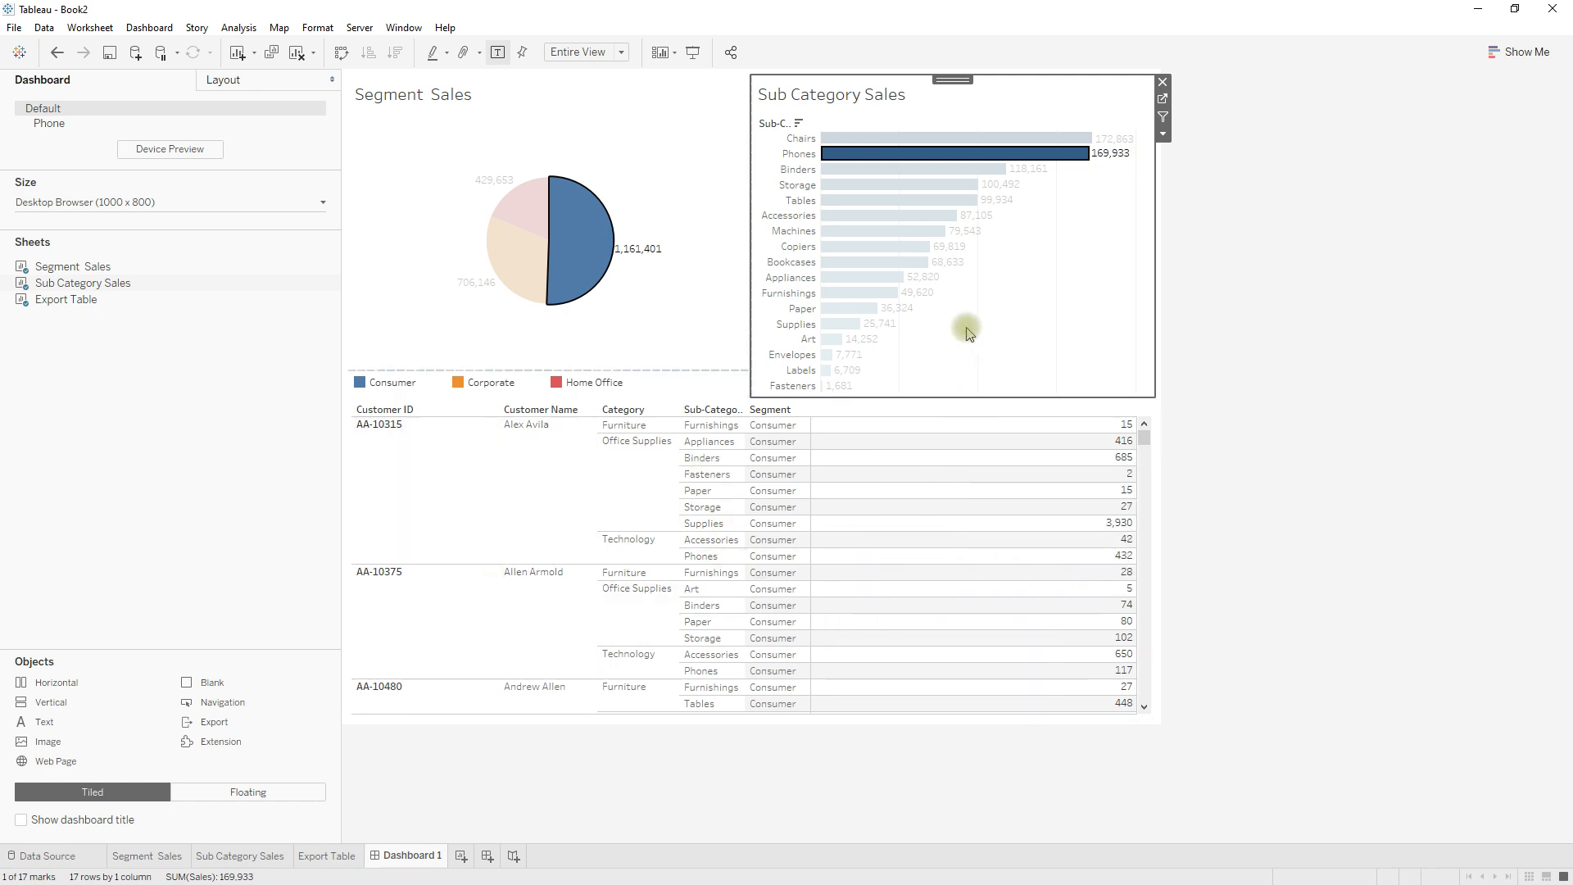
Remove the existing Segment to Sub Category filter action from the dashboard's actions.
click(150, 27)
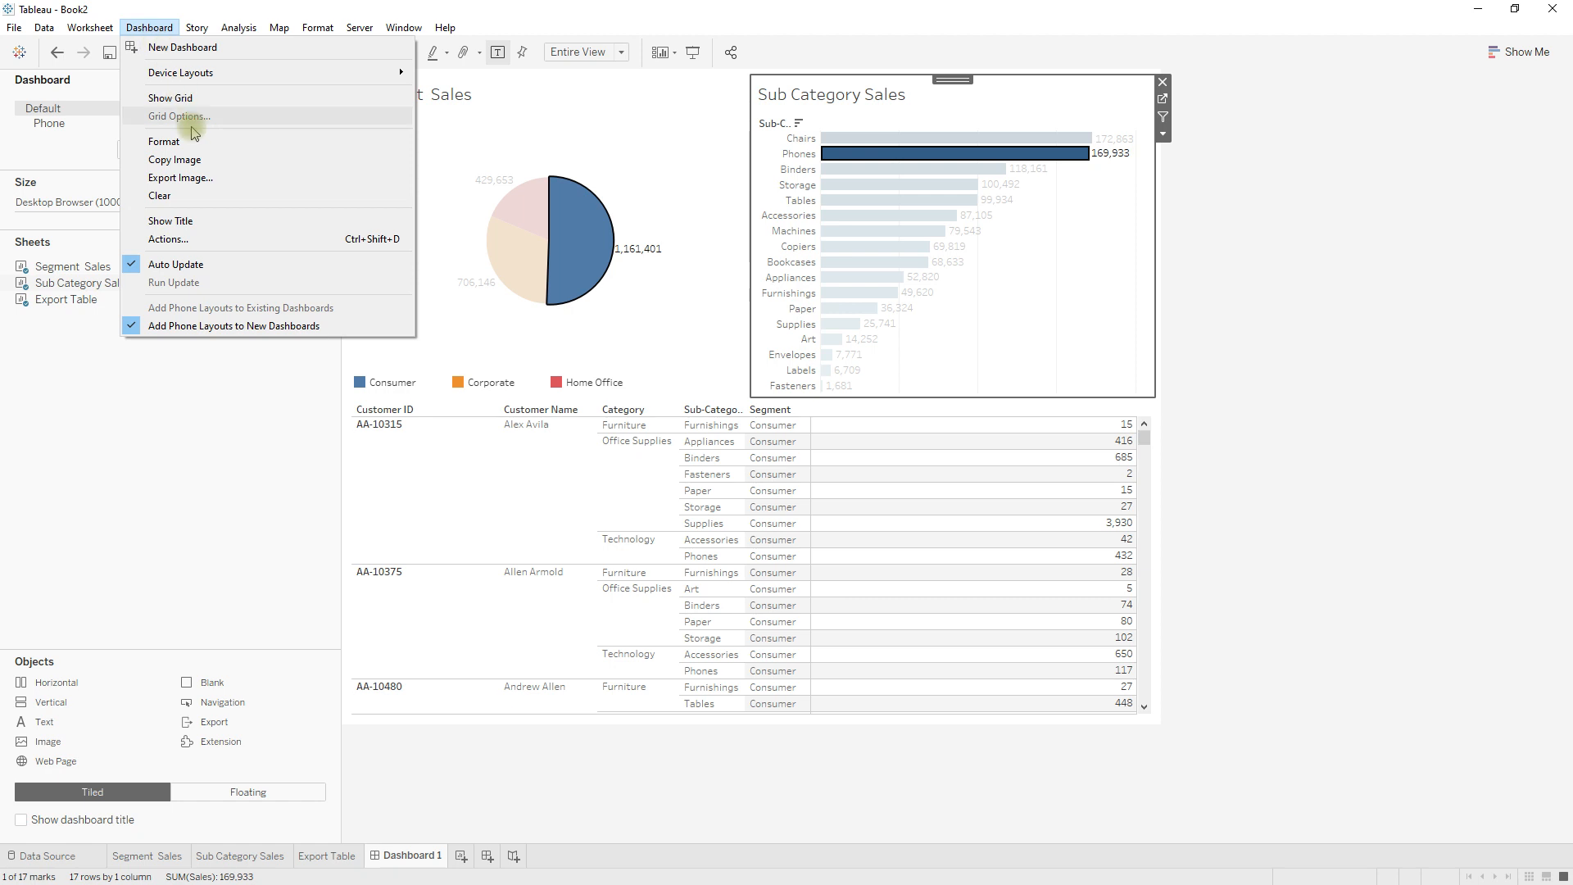
click(202, 240)
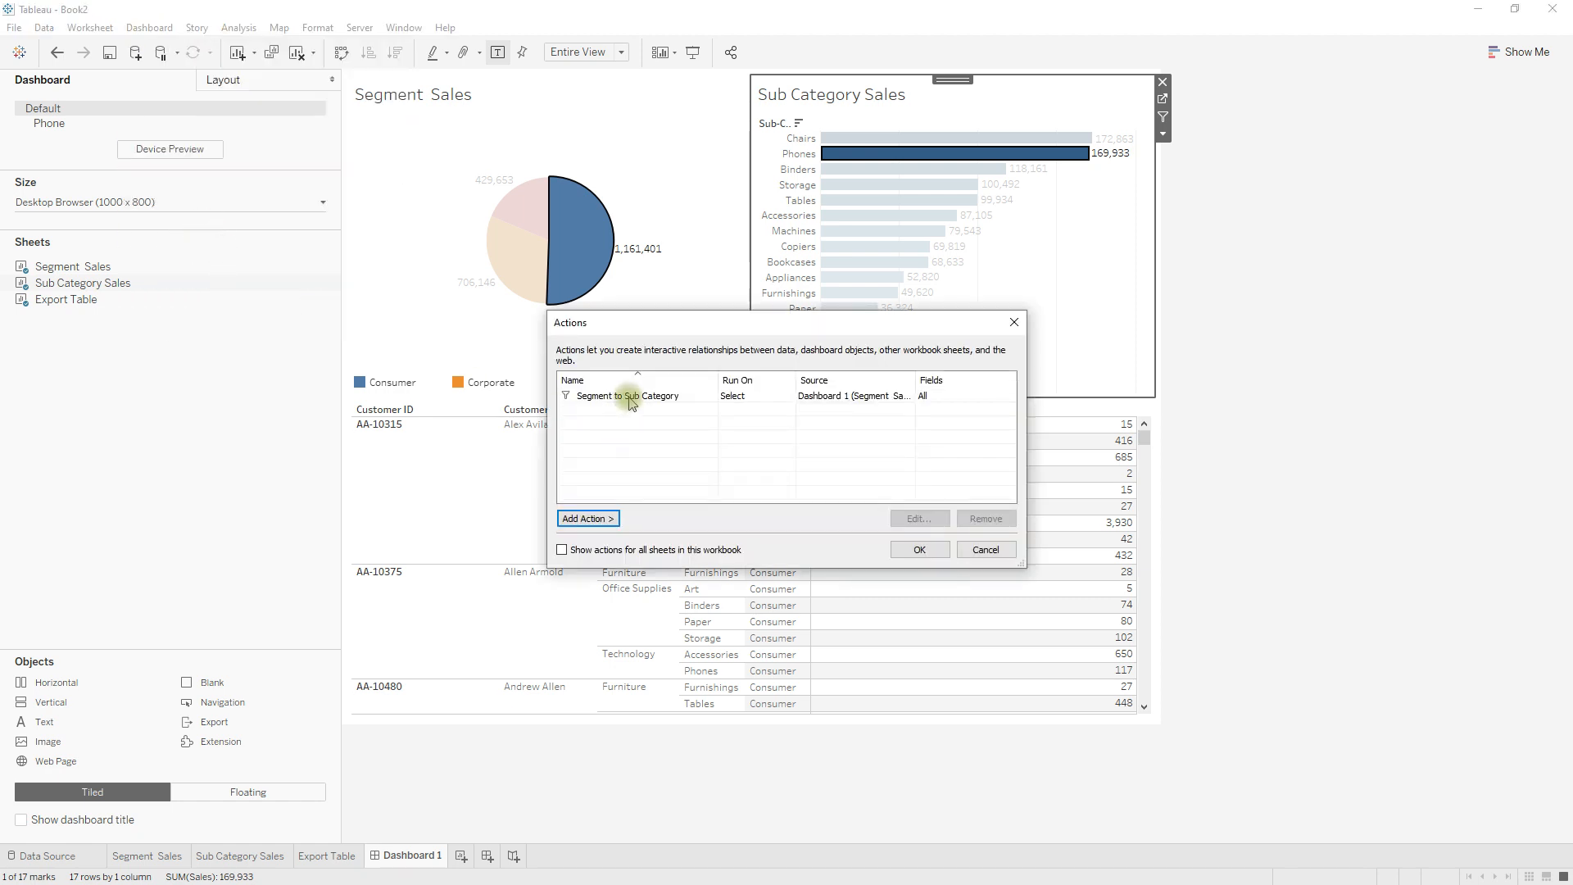
click(632, 399)
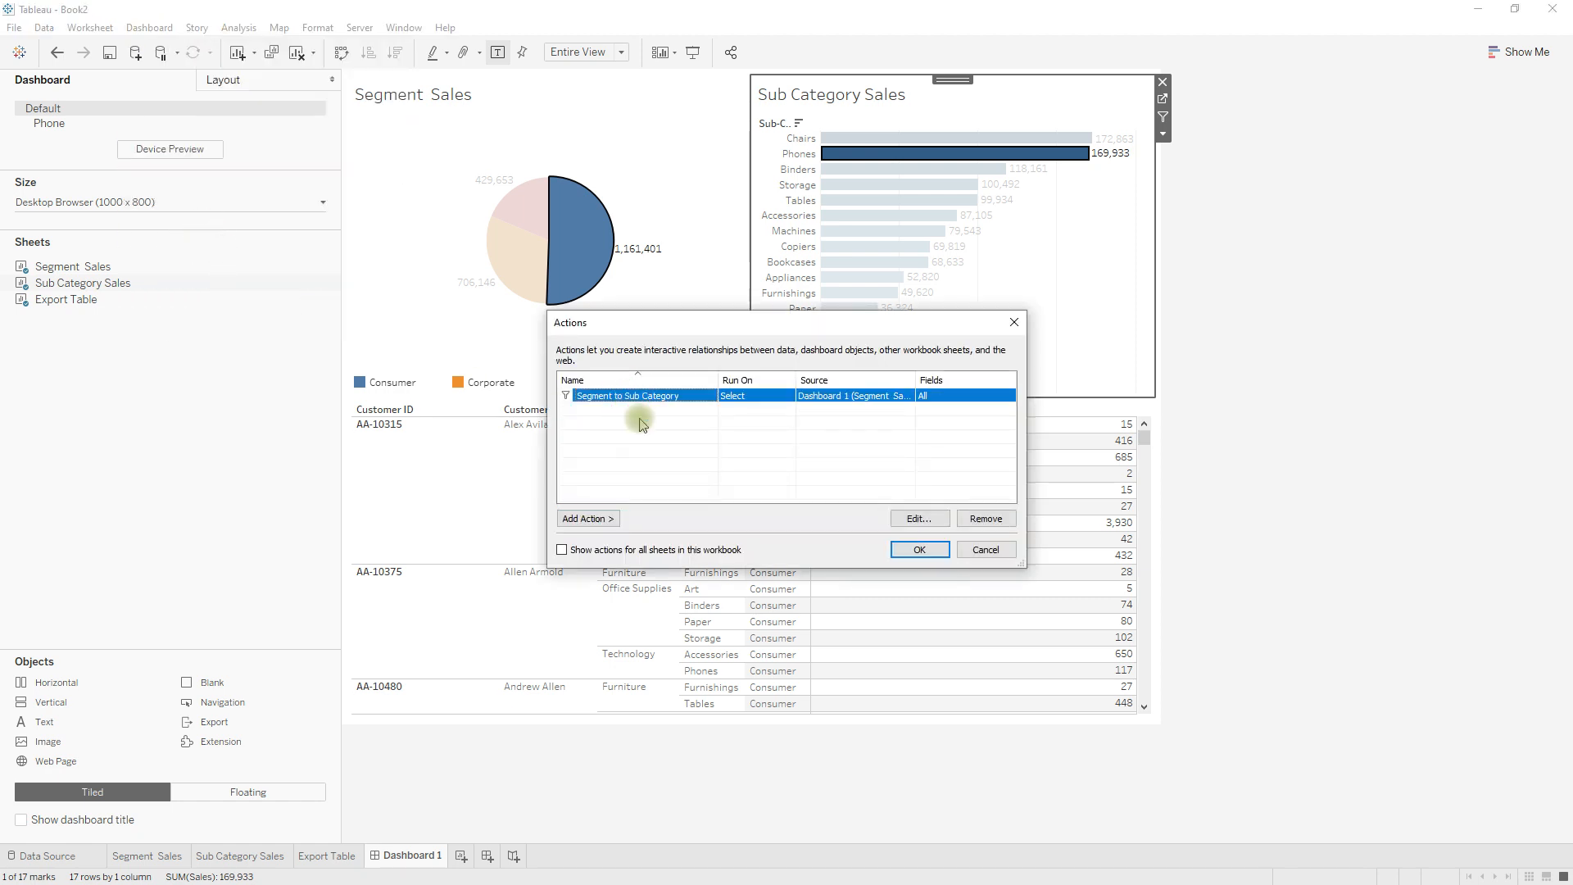
click(1001, 520)
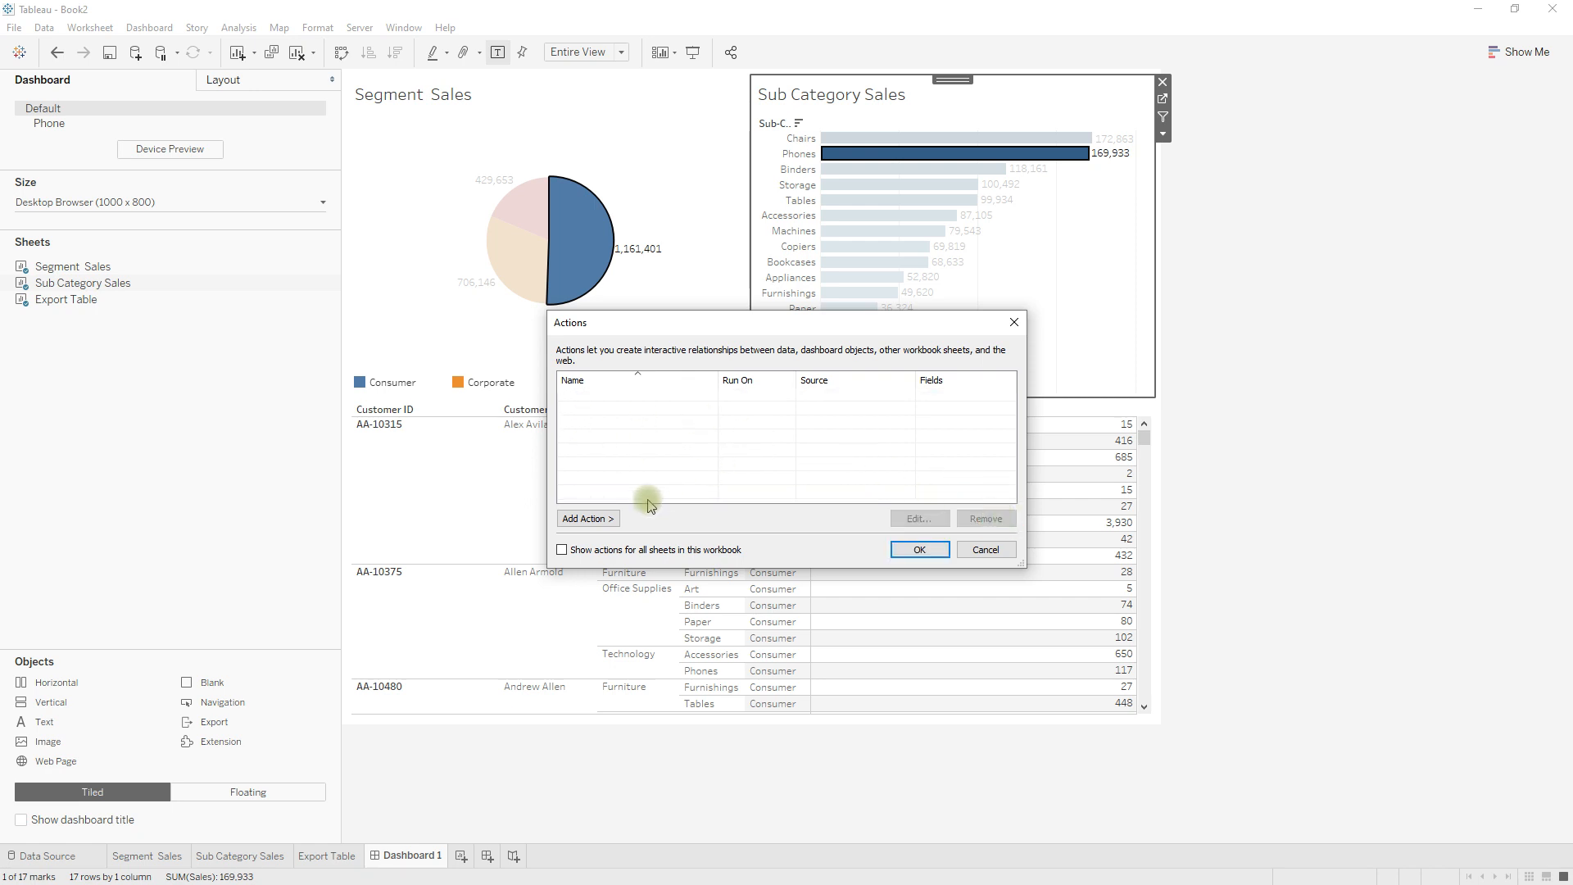
Add a filter action named "Segment > SubCategory and Table" with only Segment Sales as source, run on Select.
click(589, 519)
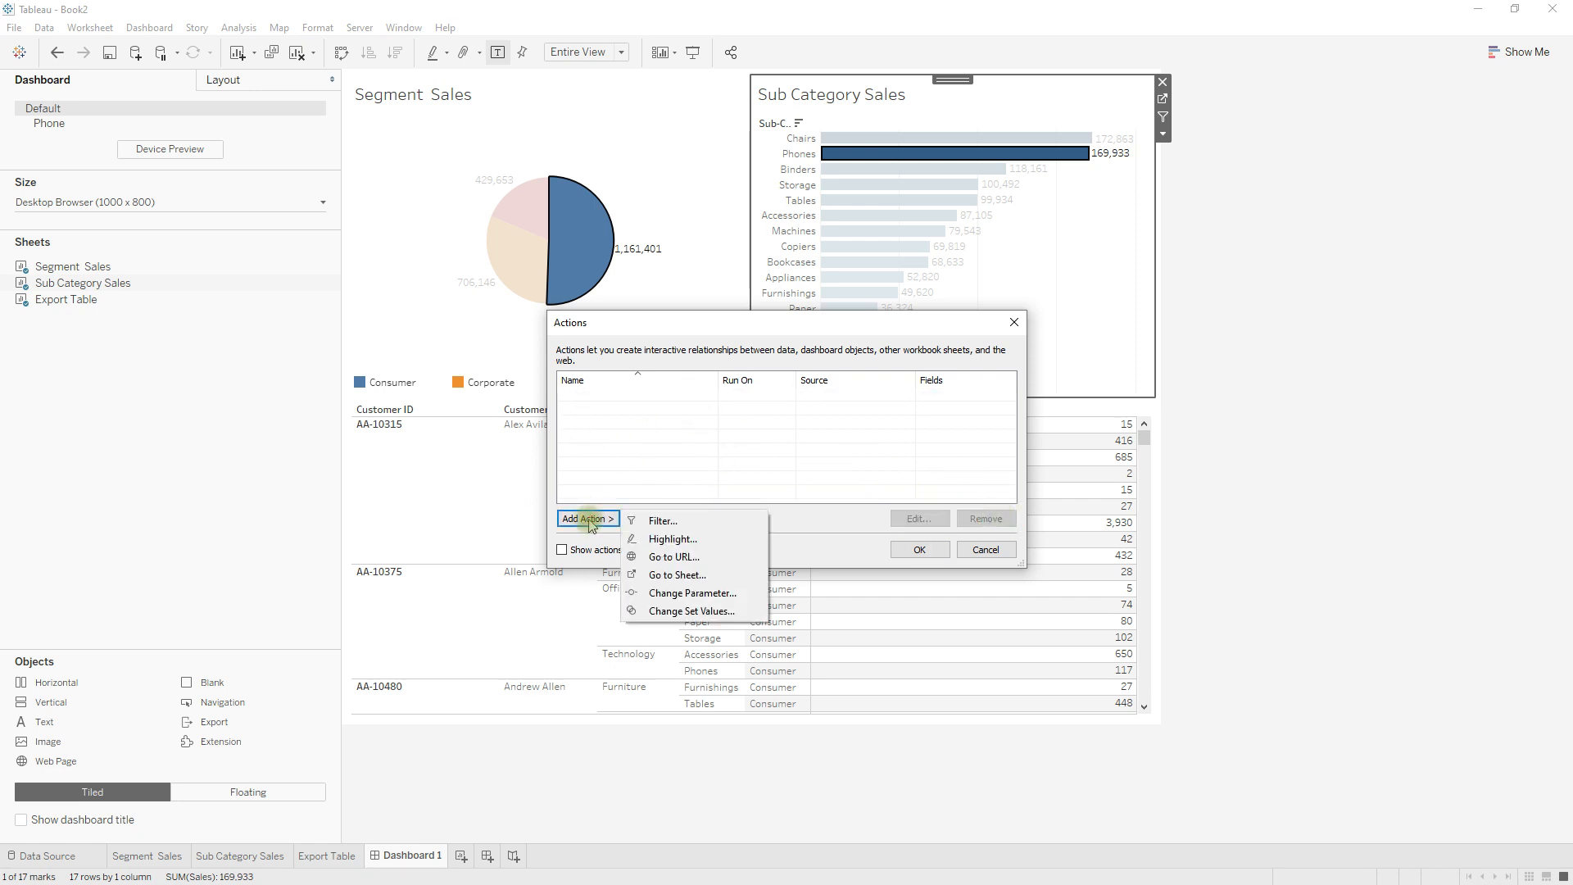
click(664, 523)
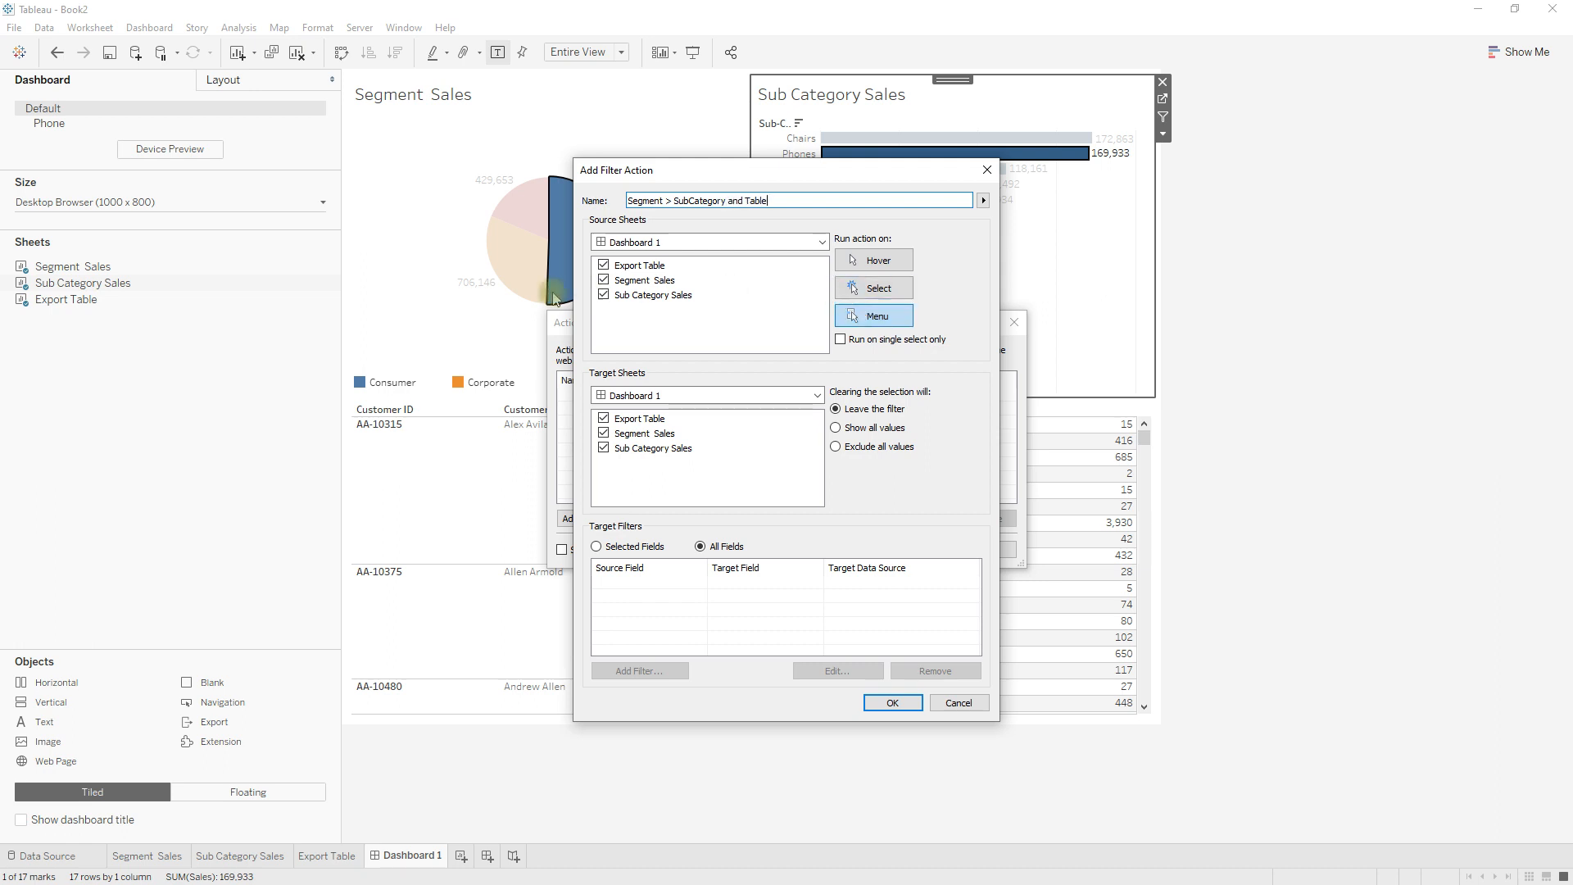
click(604, 267)
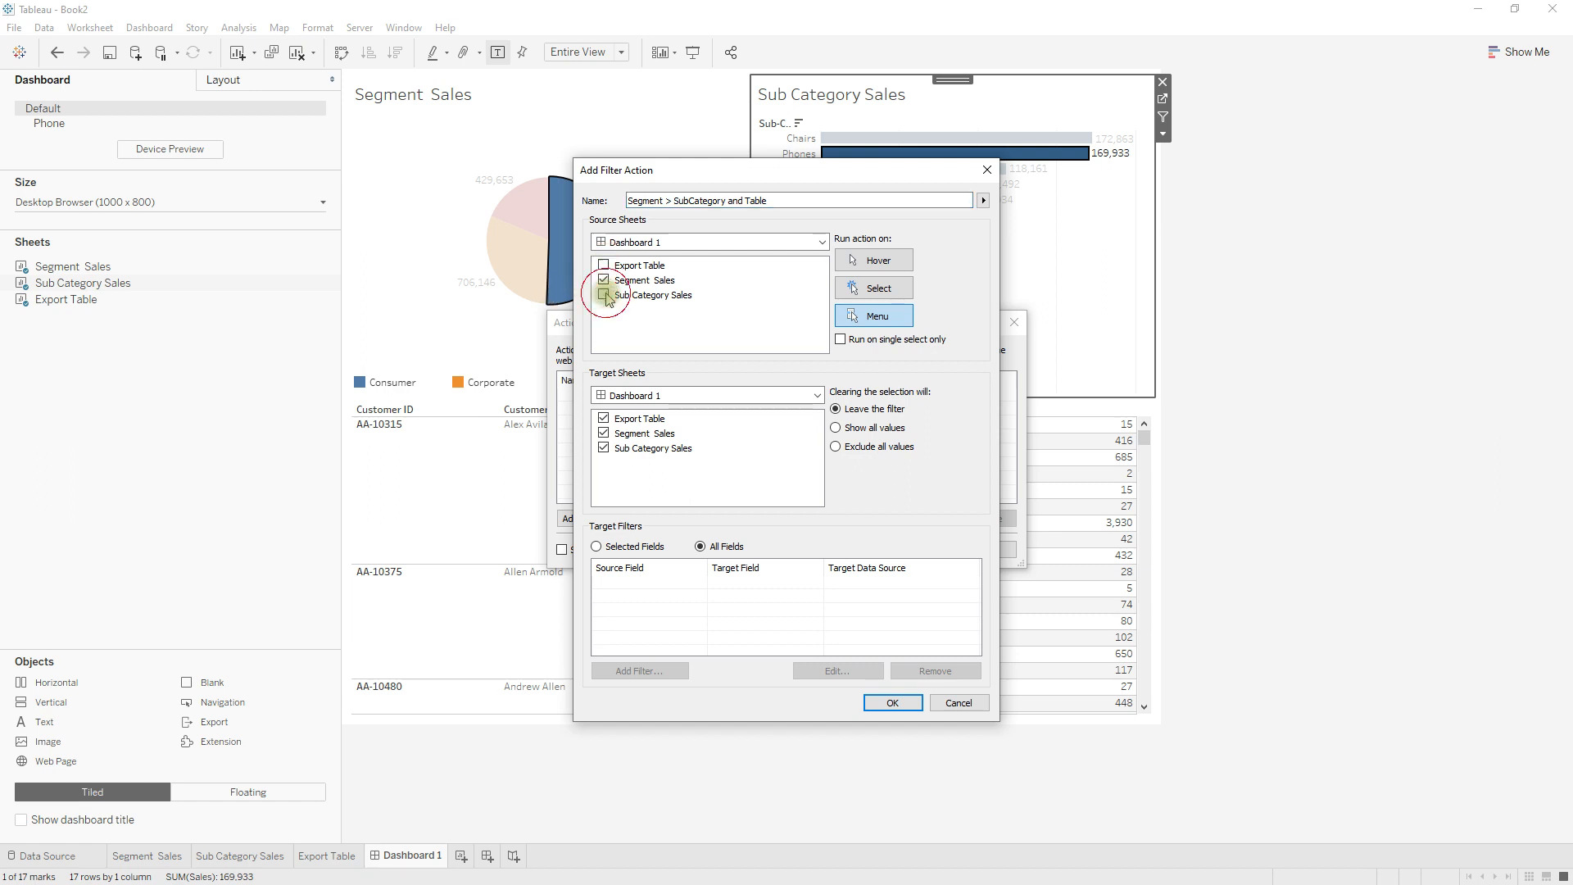
click(881, 291)
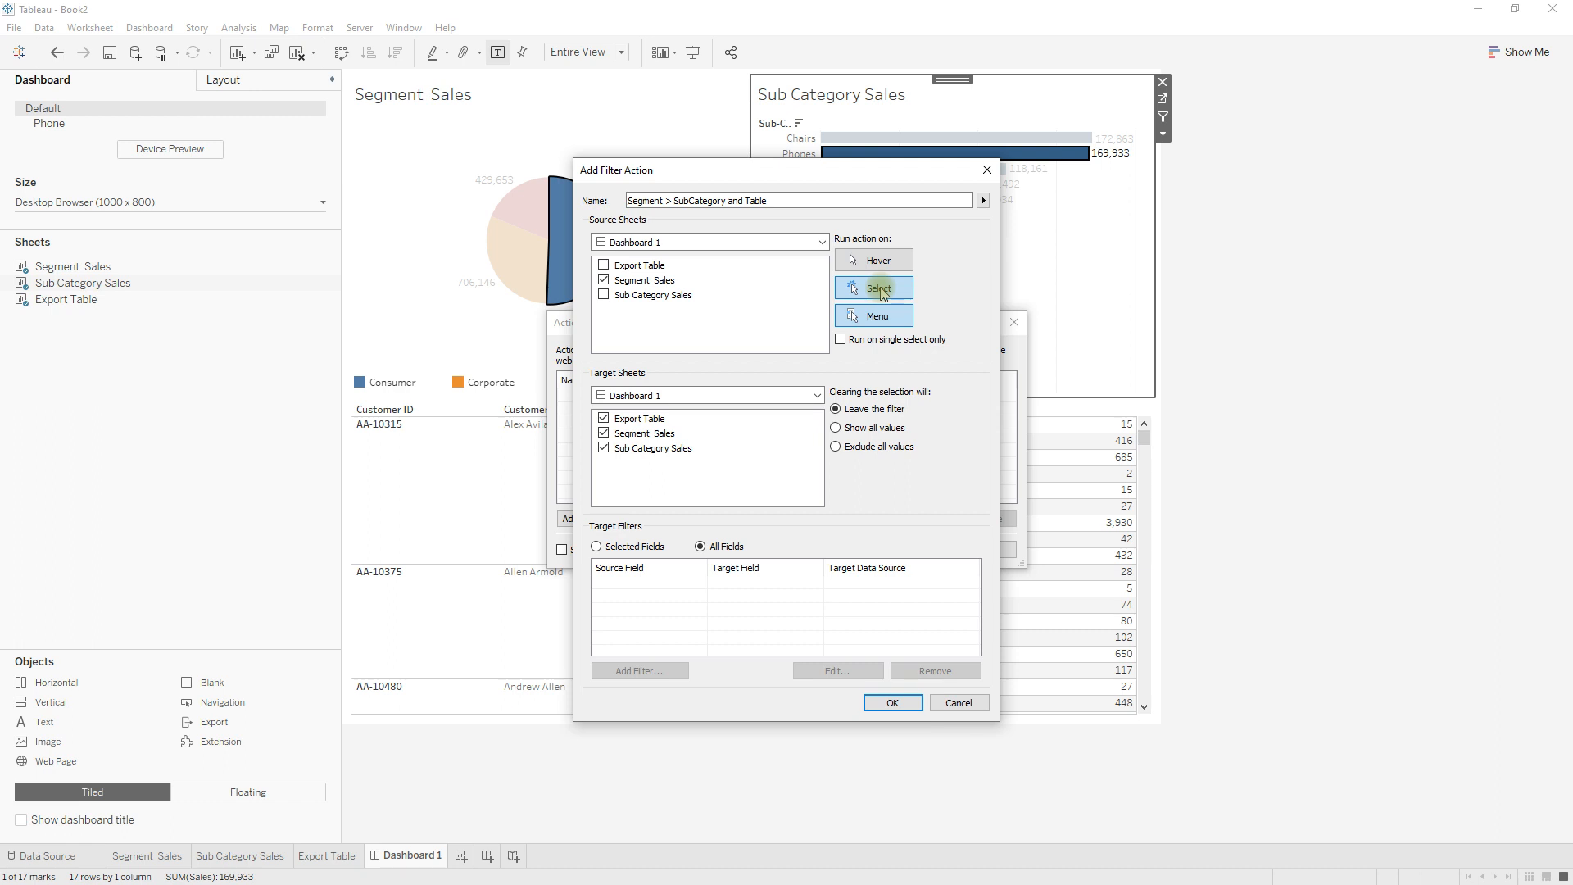
click(880, 289)
Target only Export Table and Sub Category Sales, exclude all values when the selection is cleared, and save the action.
click(861, 431)
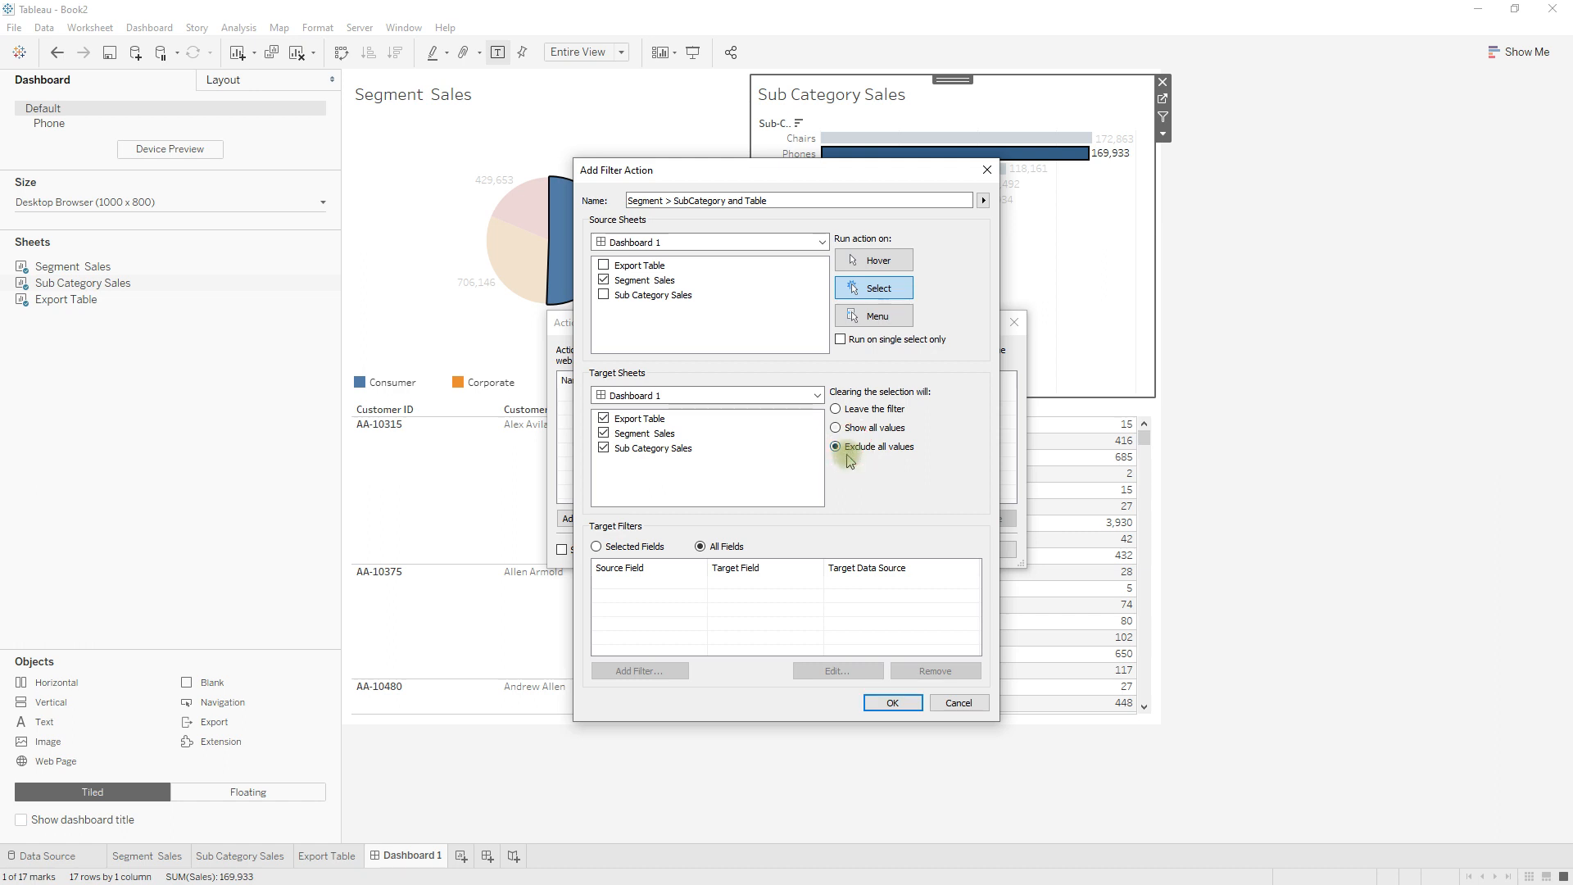
click(605, 433)
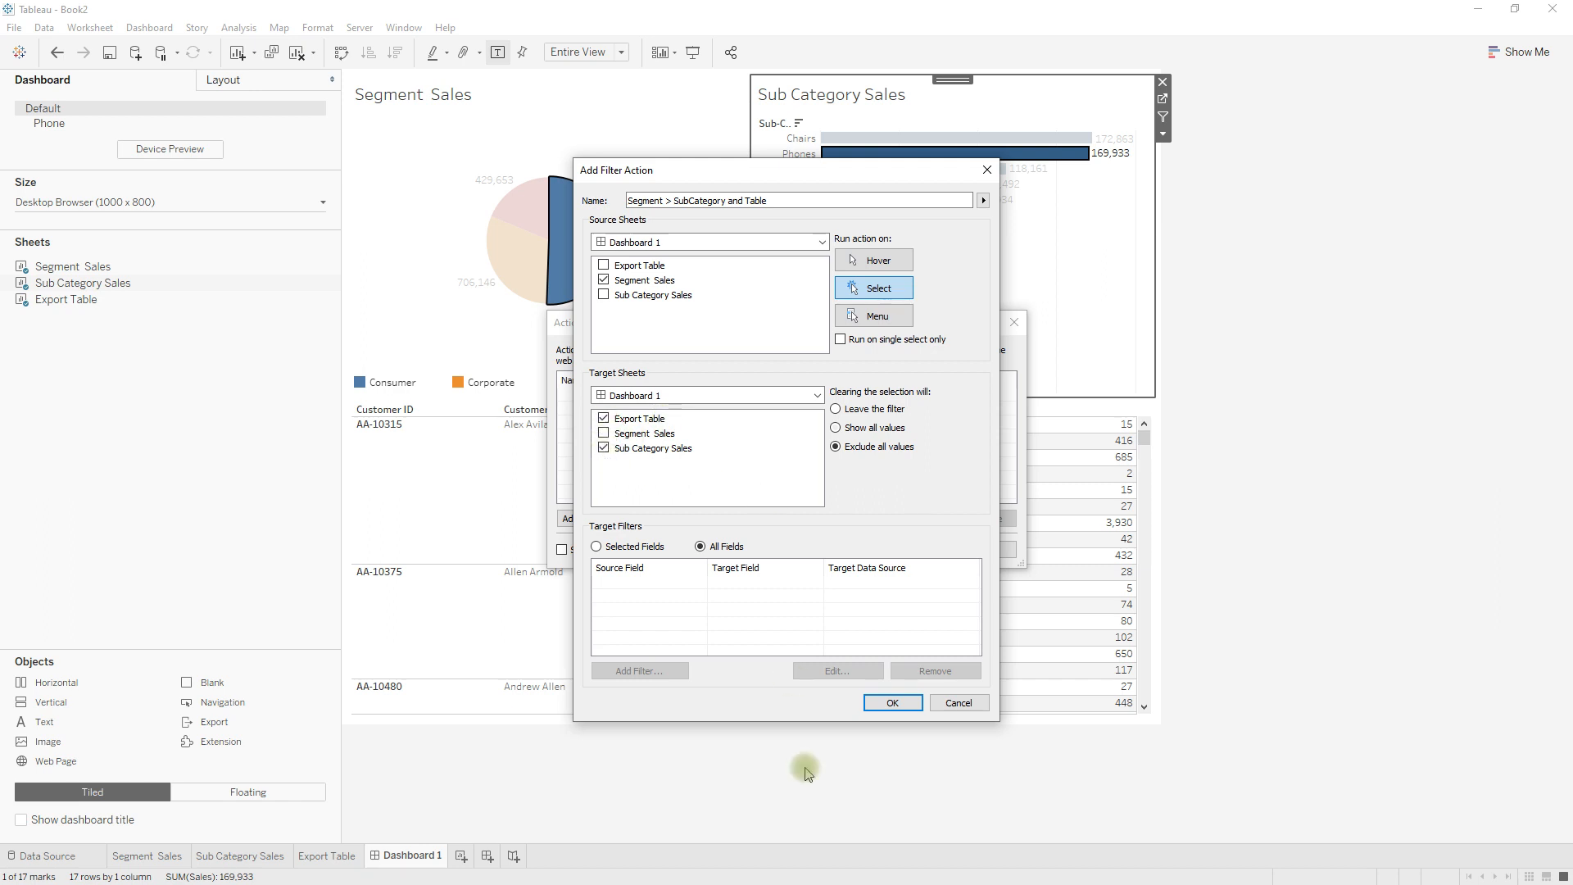
click(889, 709)
click(908, 548)
Clear the current selections in the Sub Category Sales chart and the Segment Sales pie.
click(1060, 316)
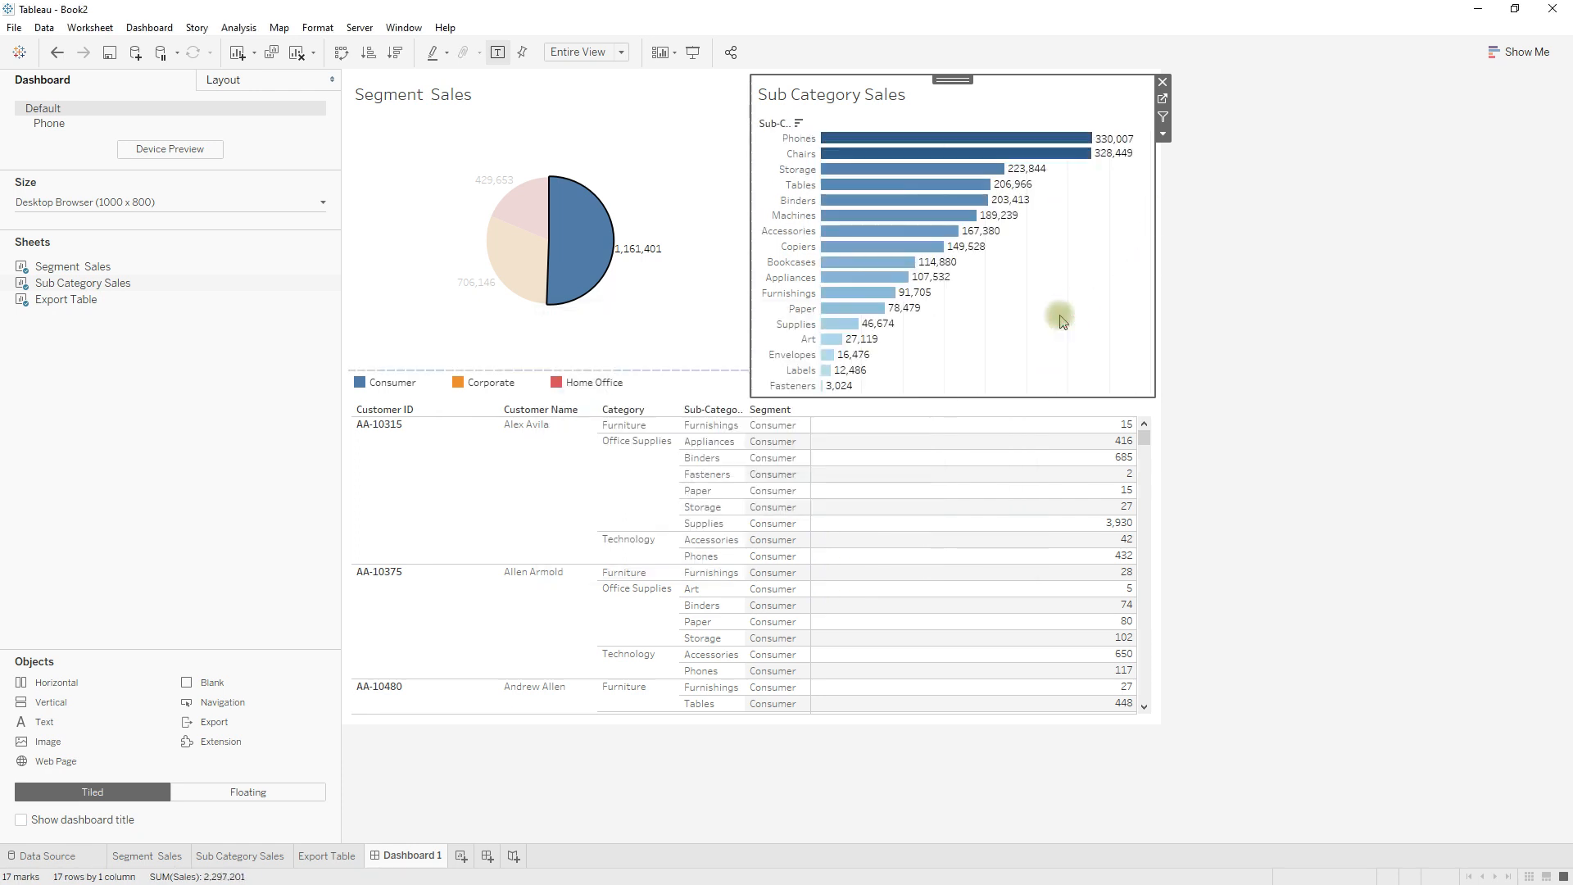
click(594, 217)
click(656, 172)
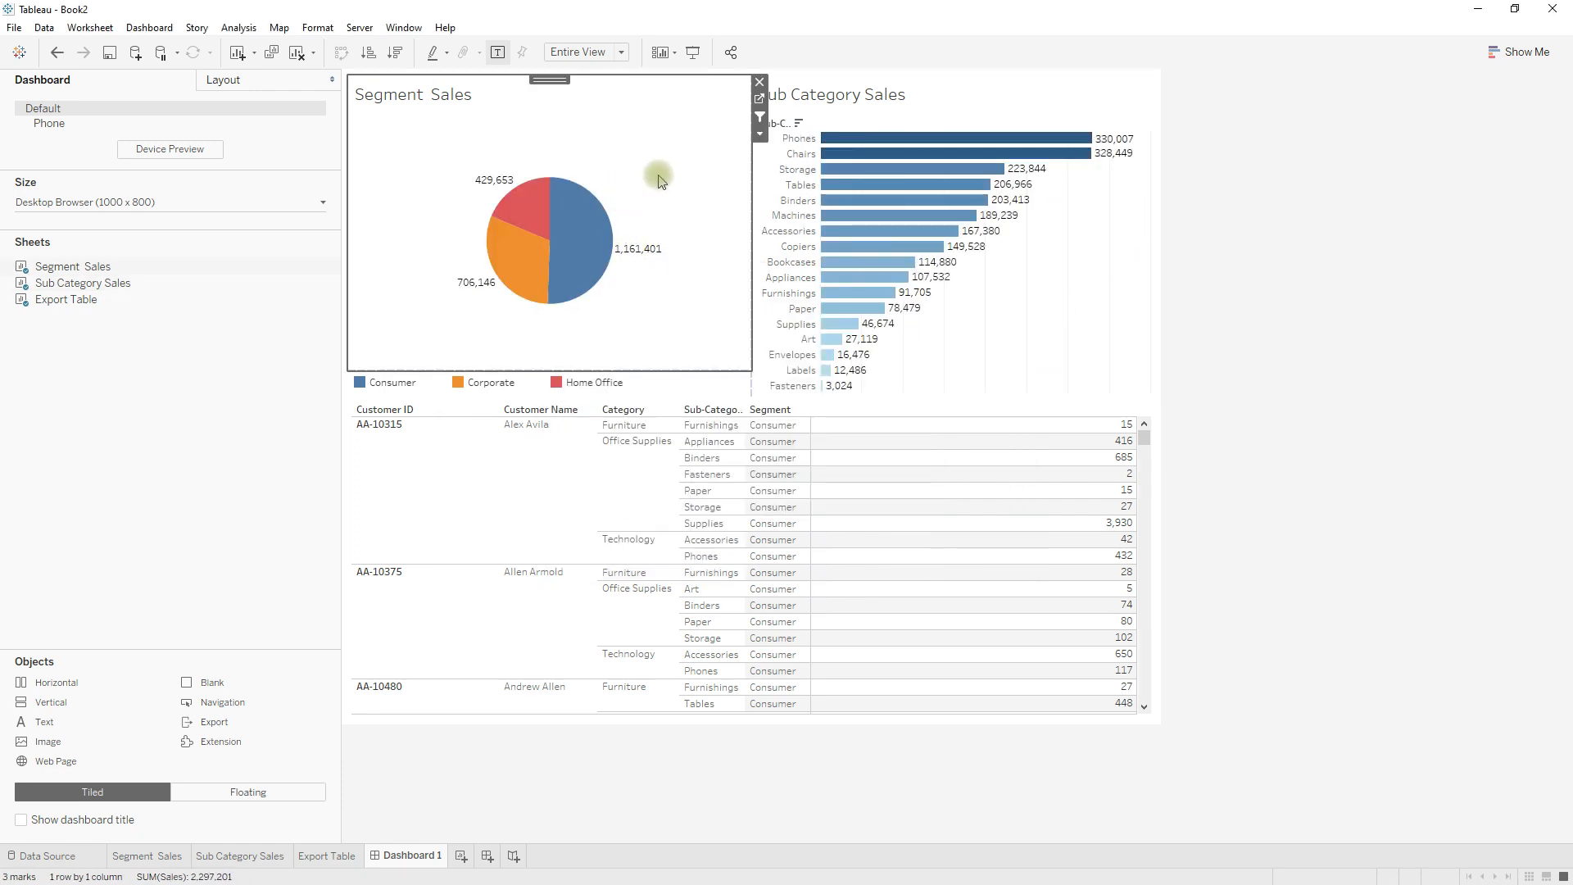
Select the Corporate slice and check the filtering of the Sub Category Sales chart and the customer table through its last rows.
click(516, 277)
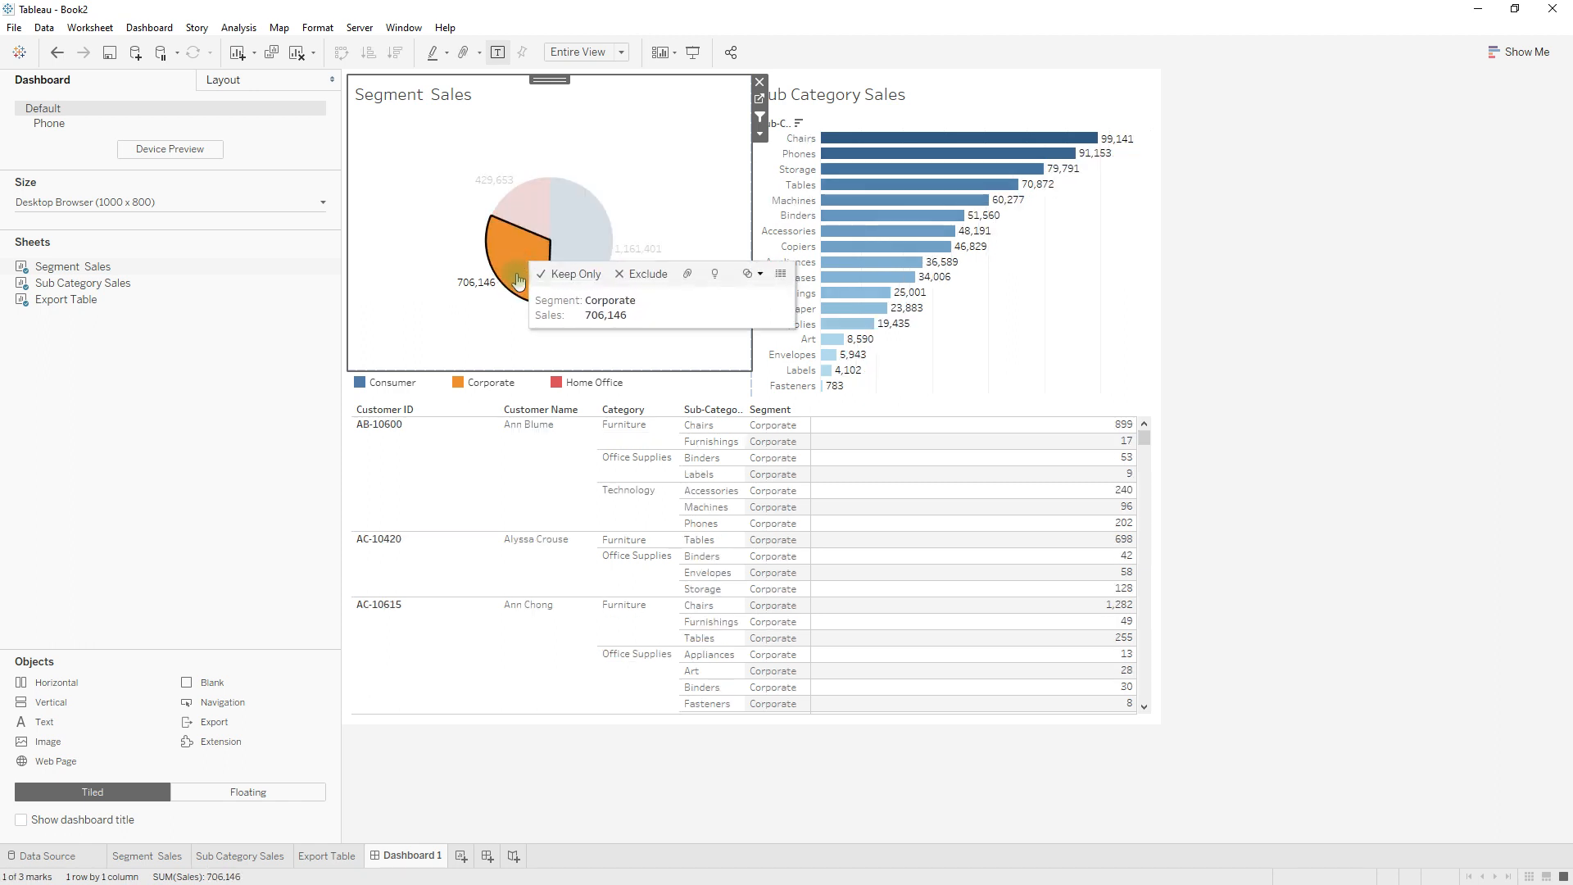
click(1056, 279)
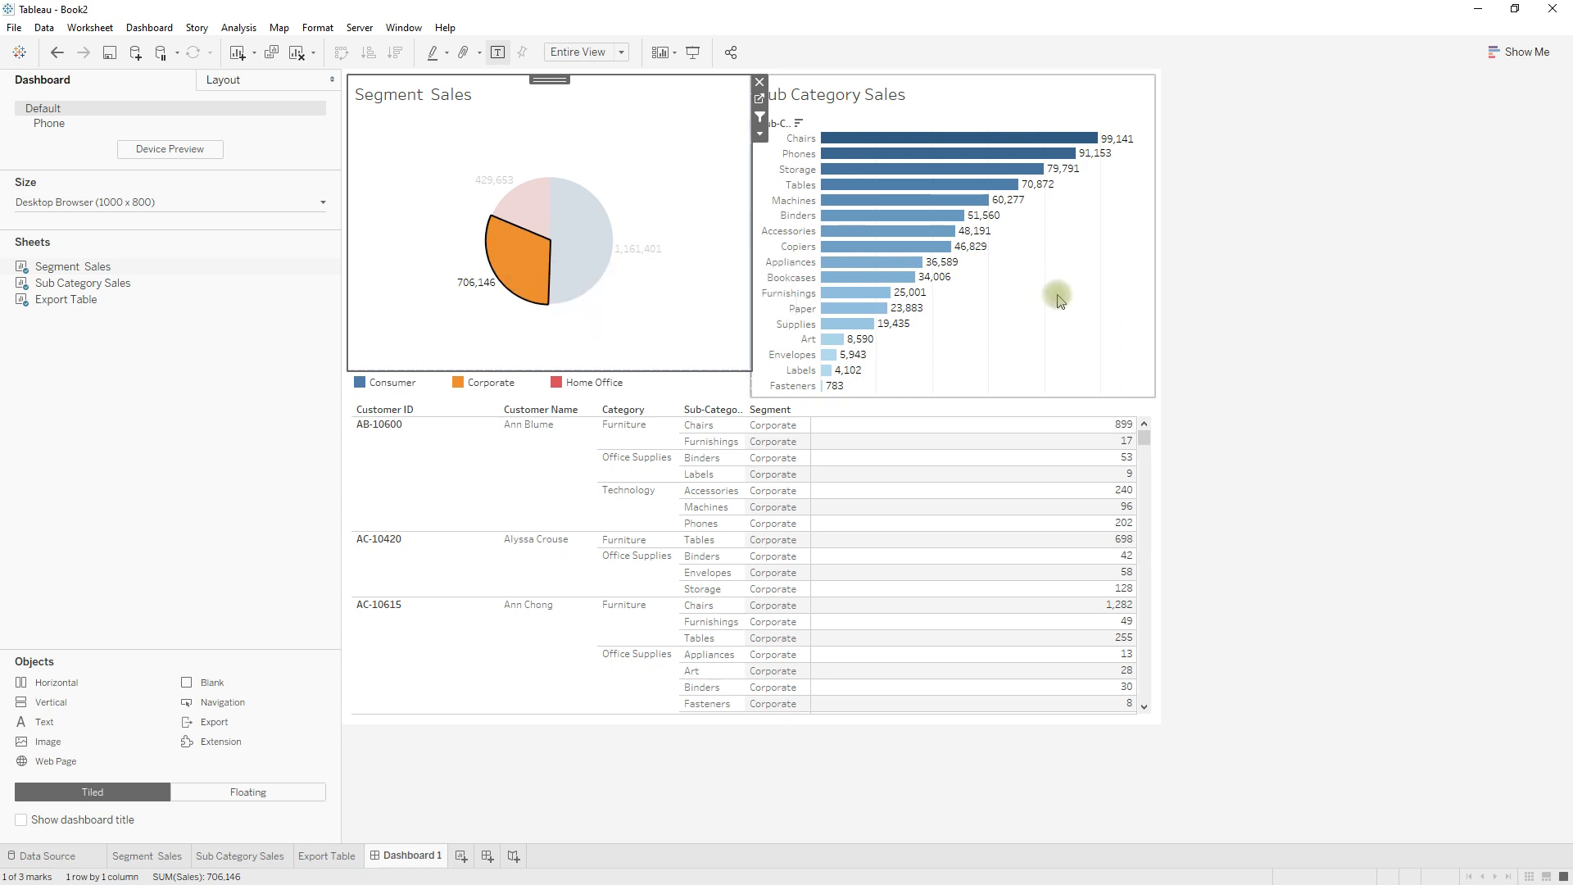
click(1057, 299)
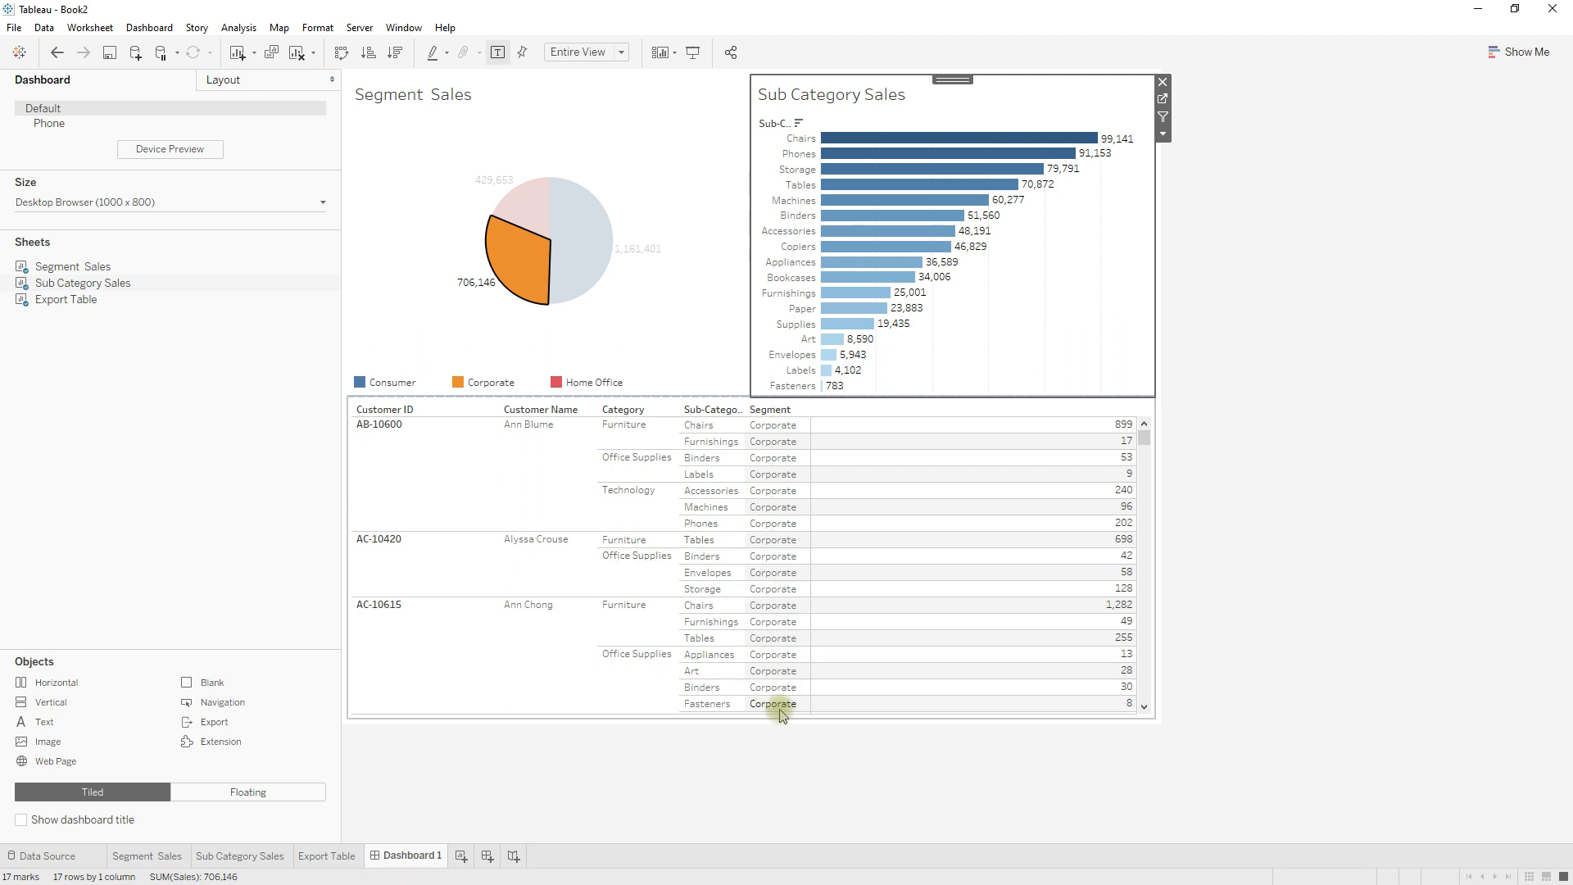
click(1144, 426)
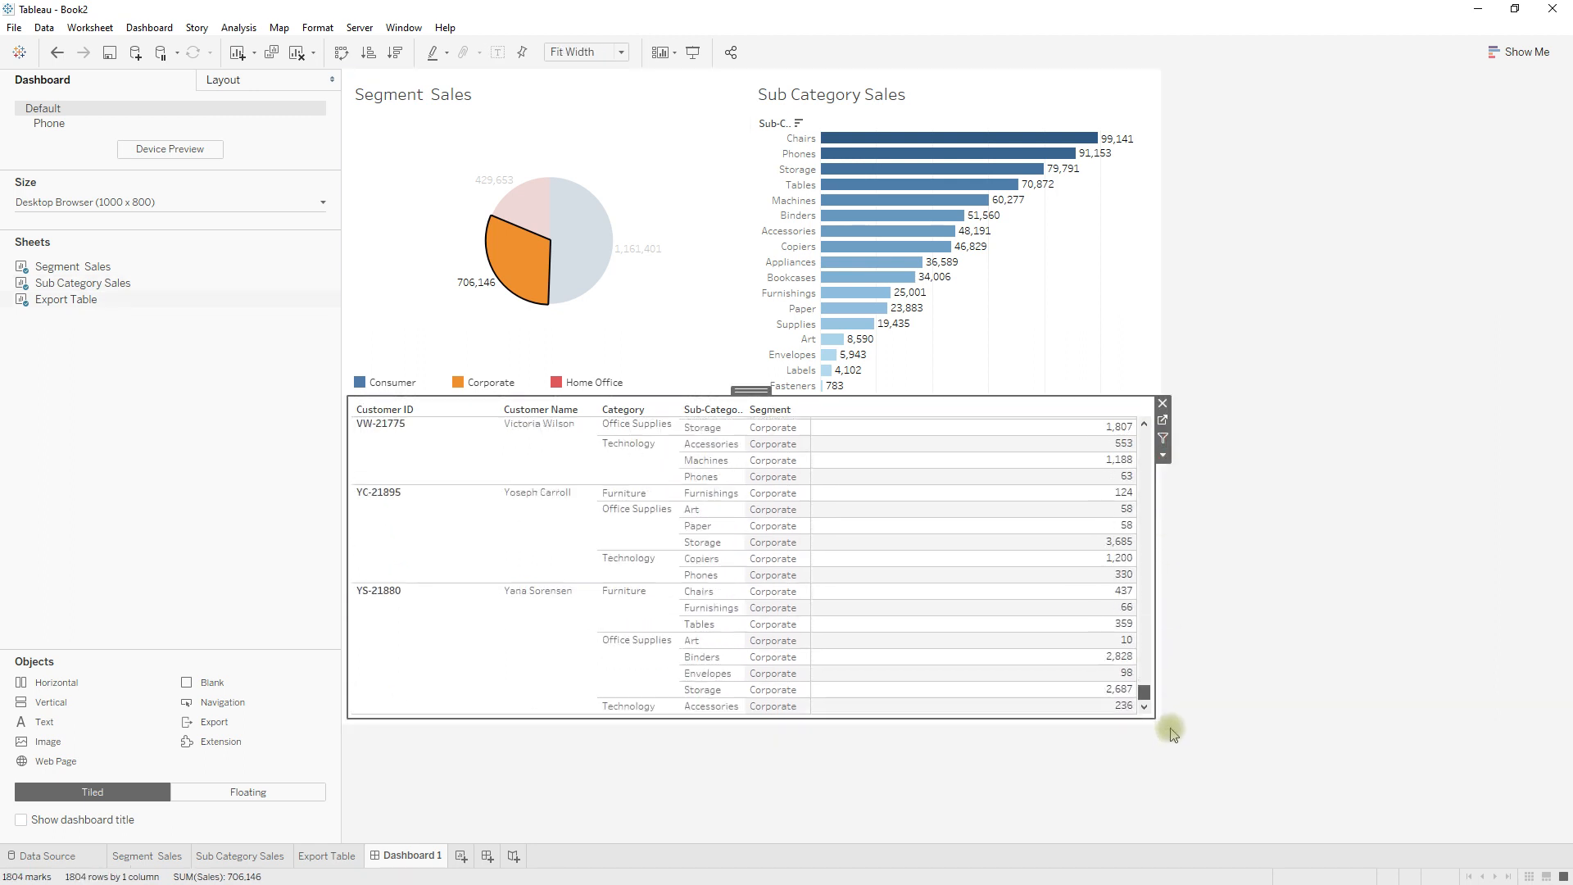
Deselect the Corporate slice to test how both target sheets react, then select Corporate again.
mouse_move(502, 269)
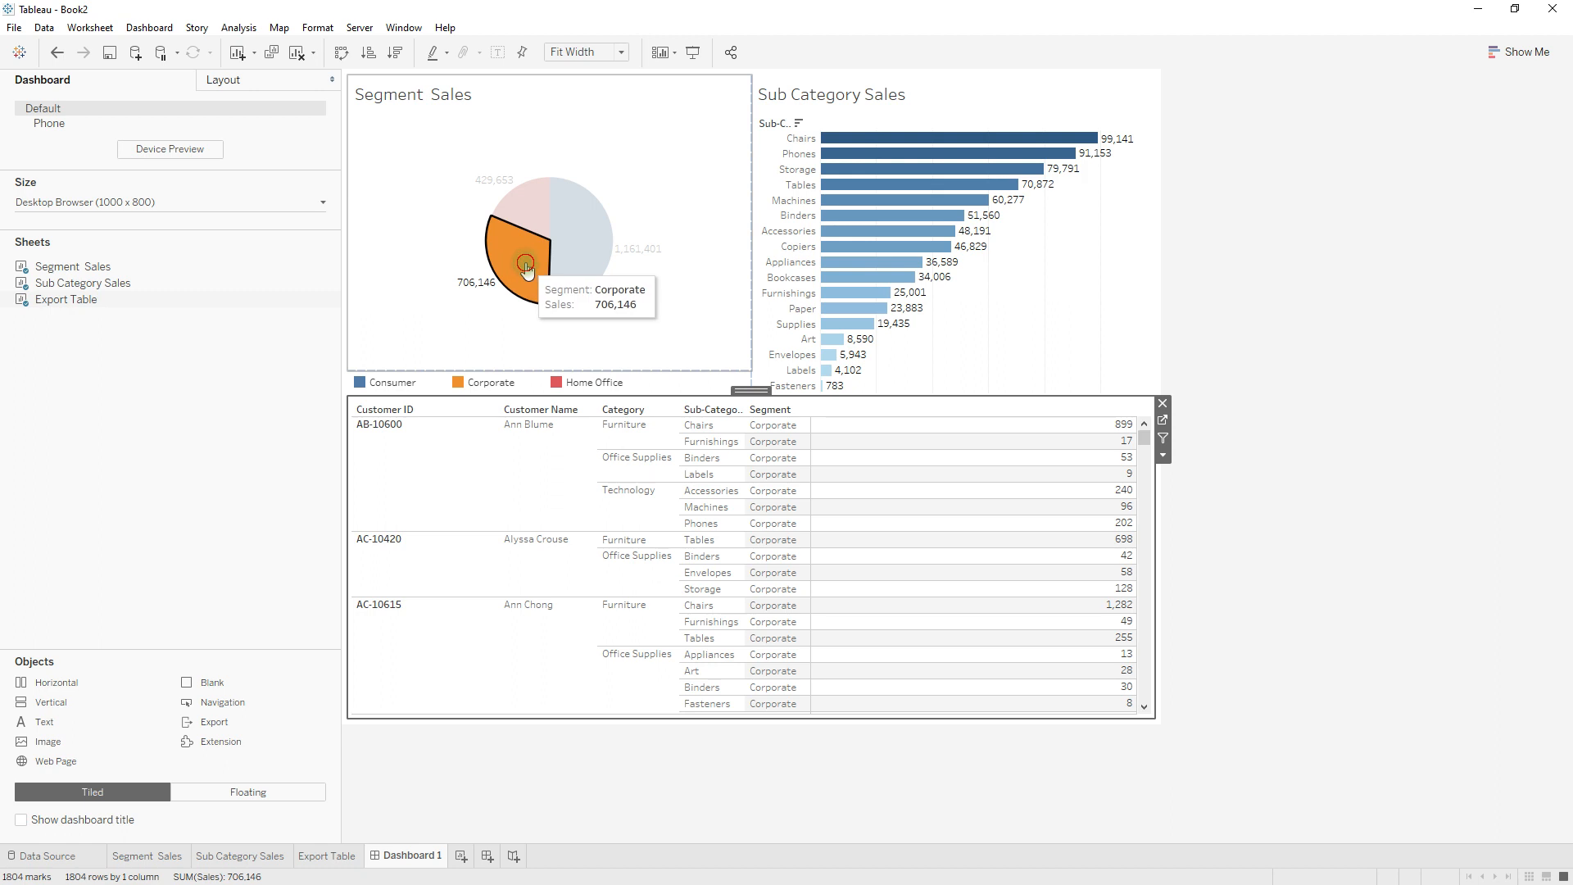
click(527, 270)
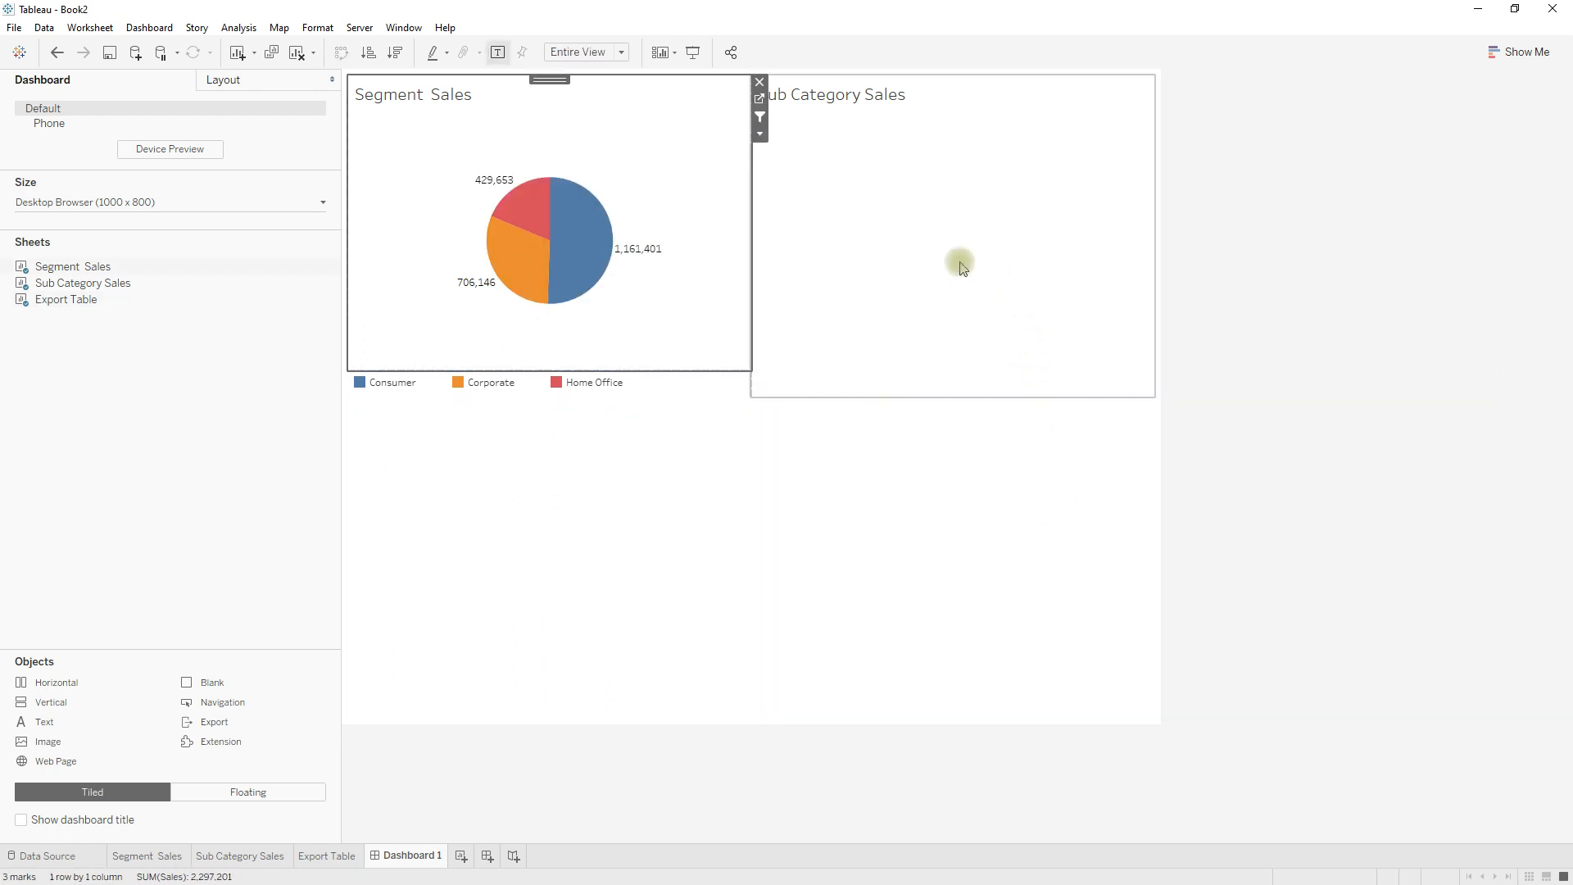
mouse_move(525, 271)
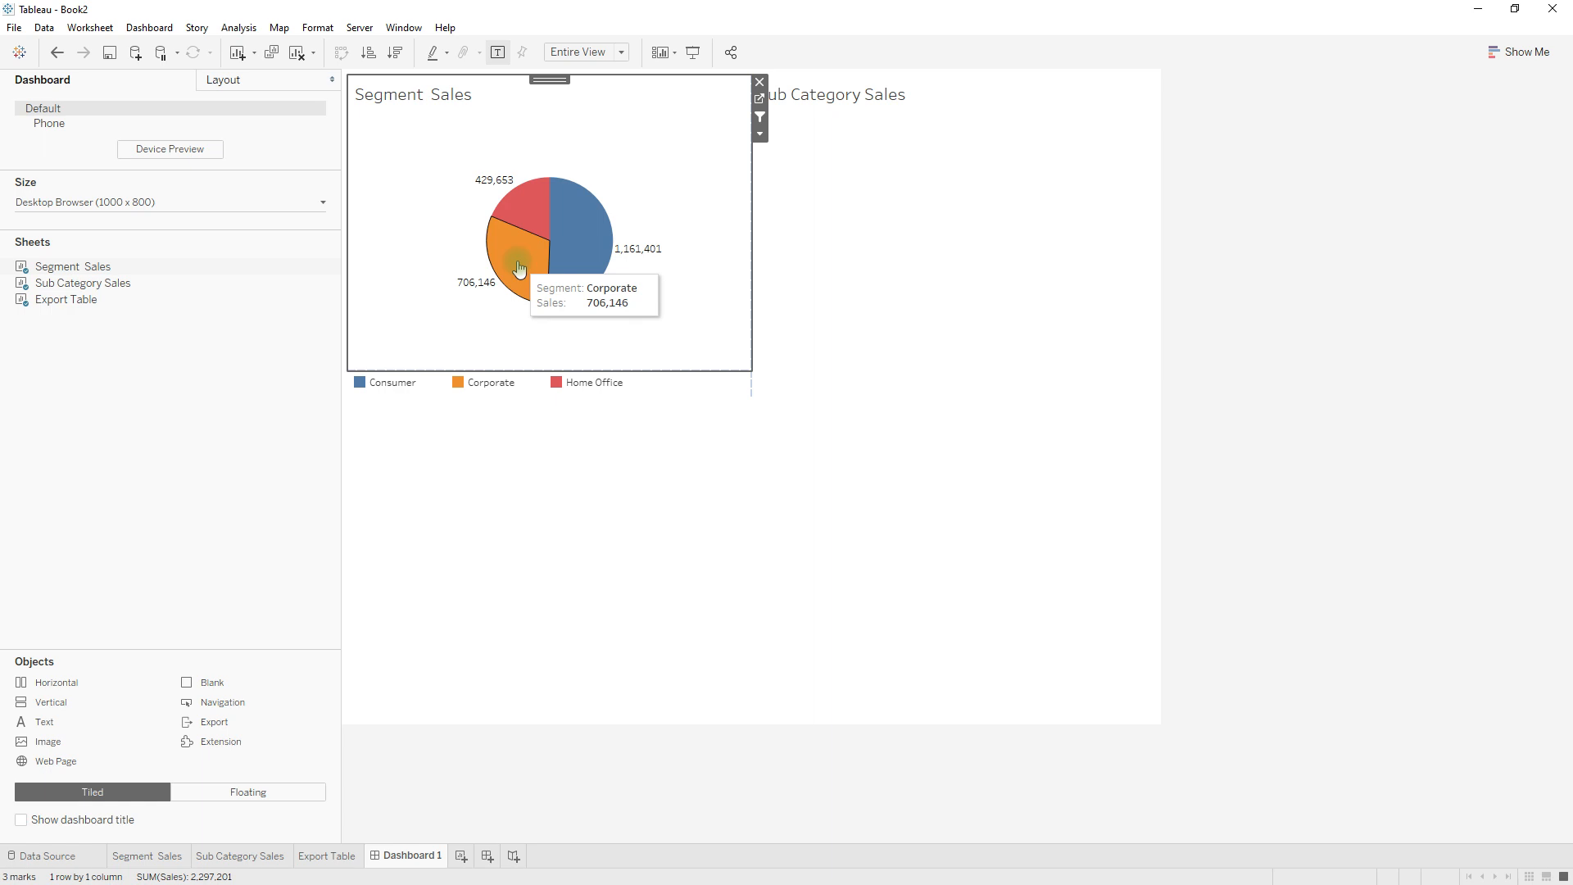
click(519, 268)
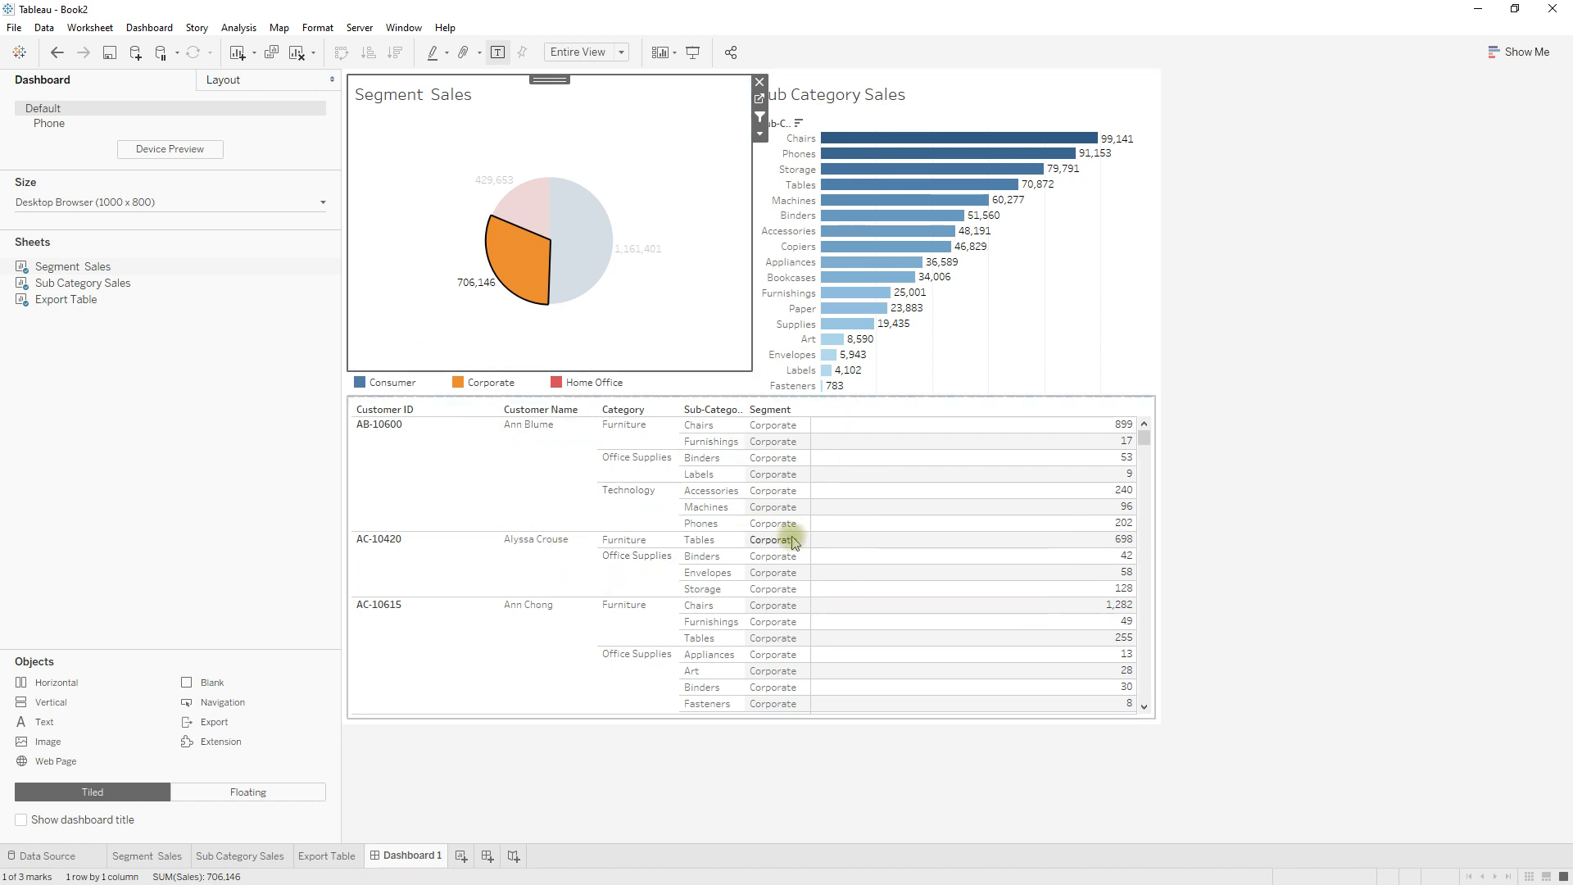
Add a second dashboard filter action named "Subcategory > Table".
click(149, 27)
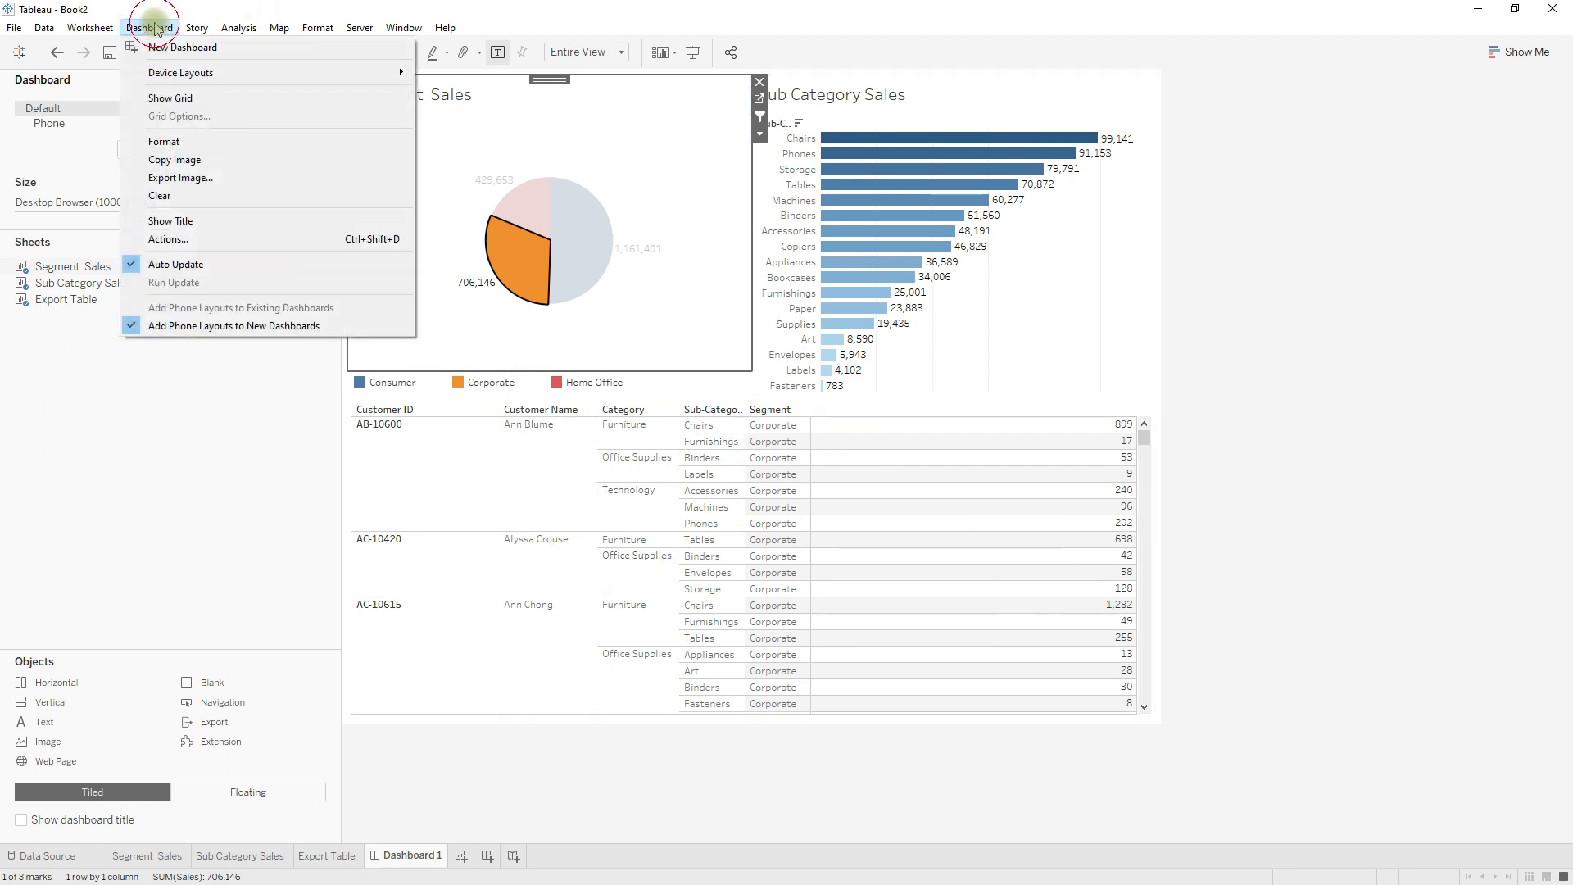
click(219, 240)
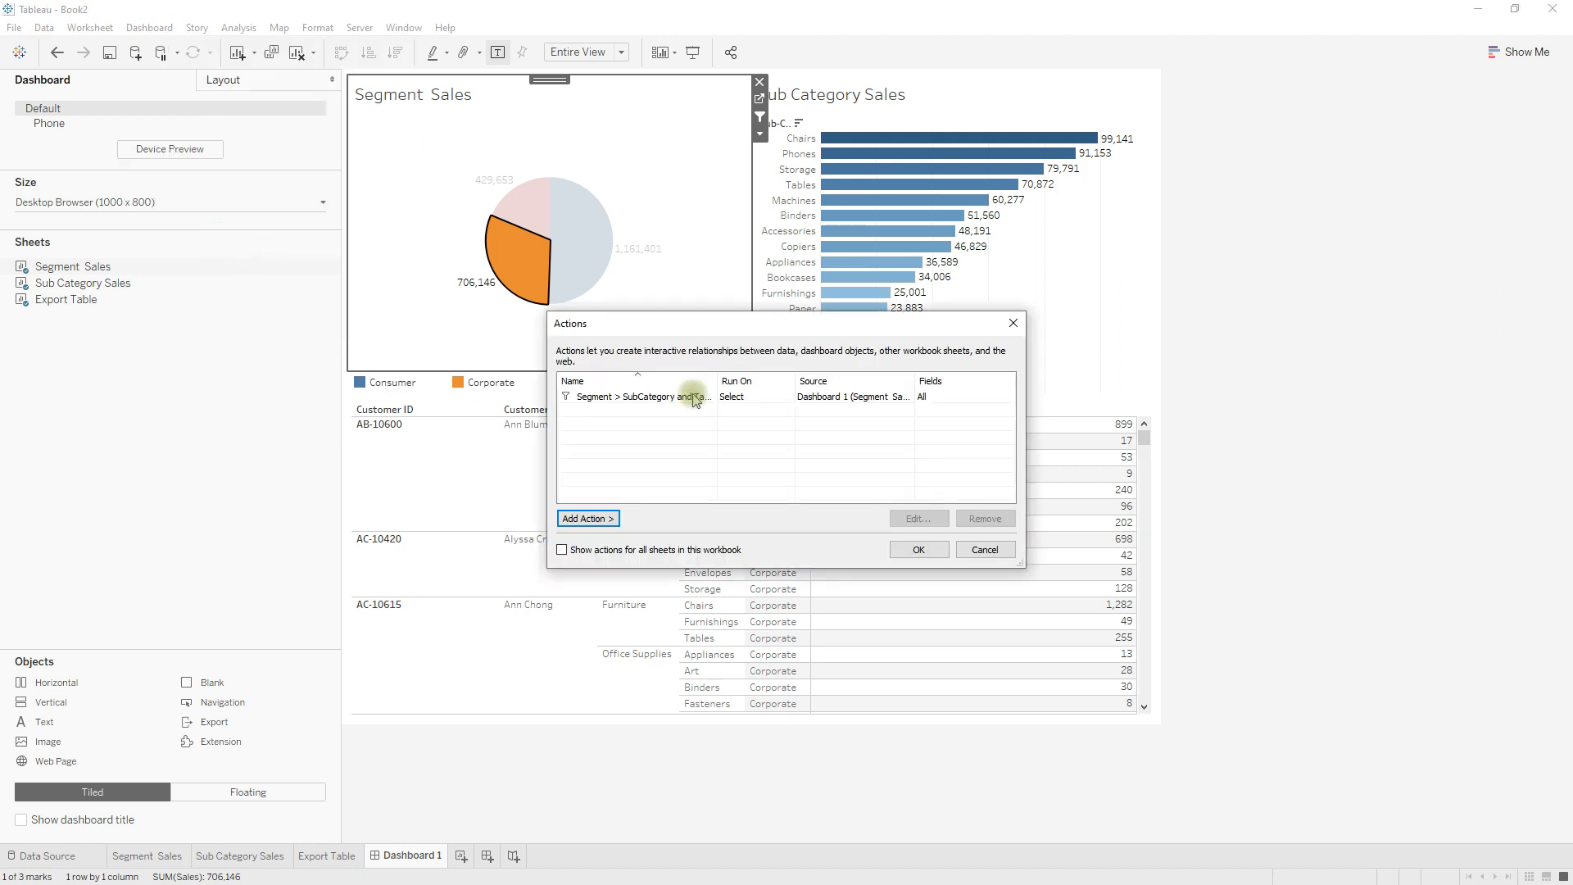
click(592, 519)
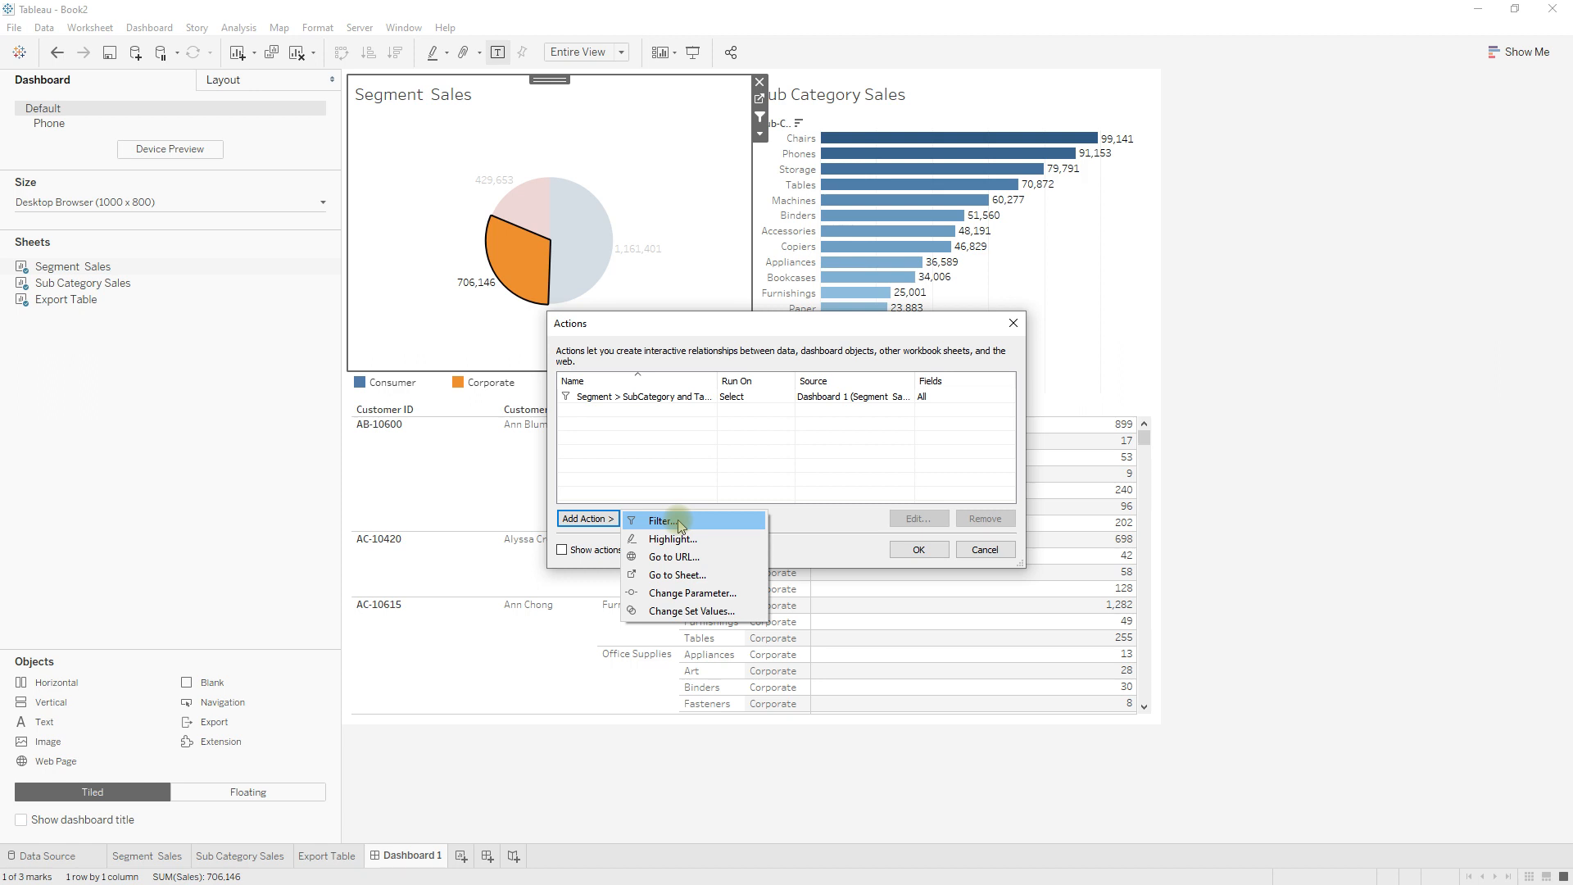
click(679, 523)
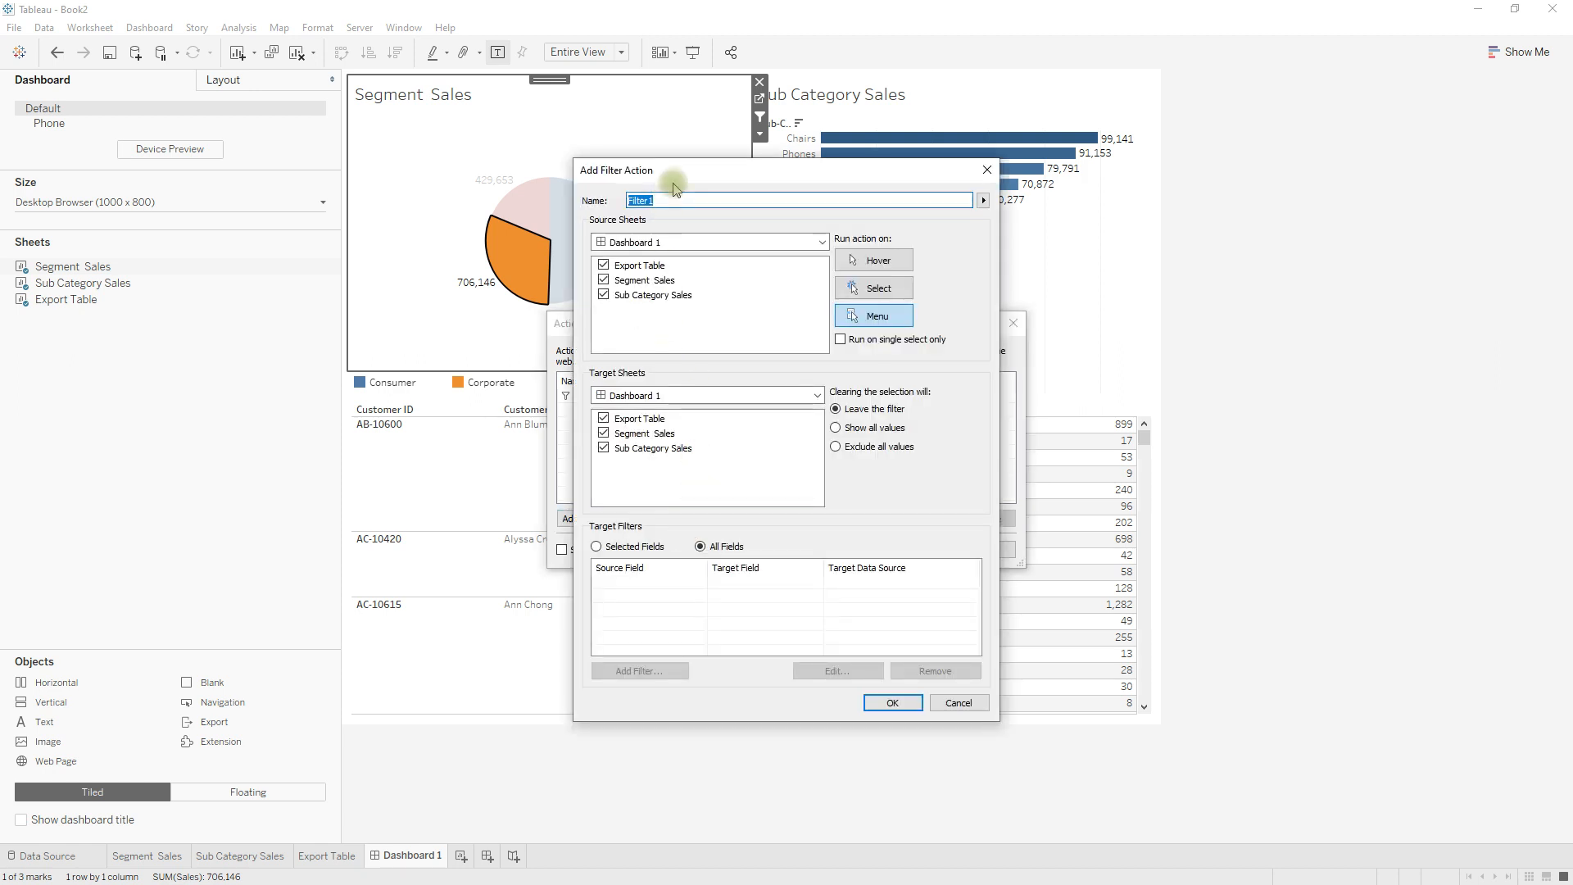
drag(682, 169, 856, 281)
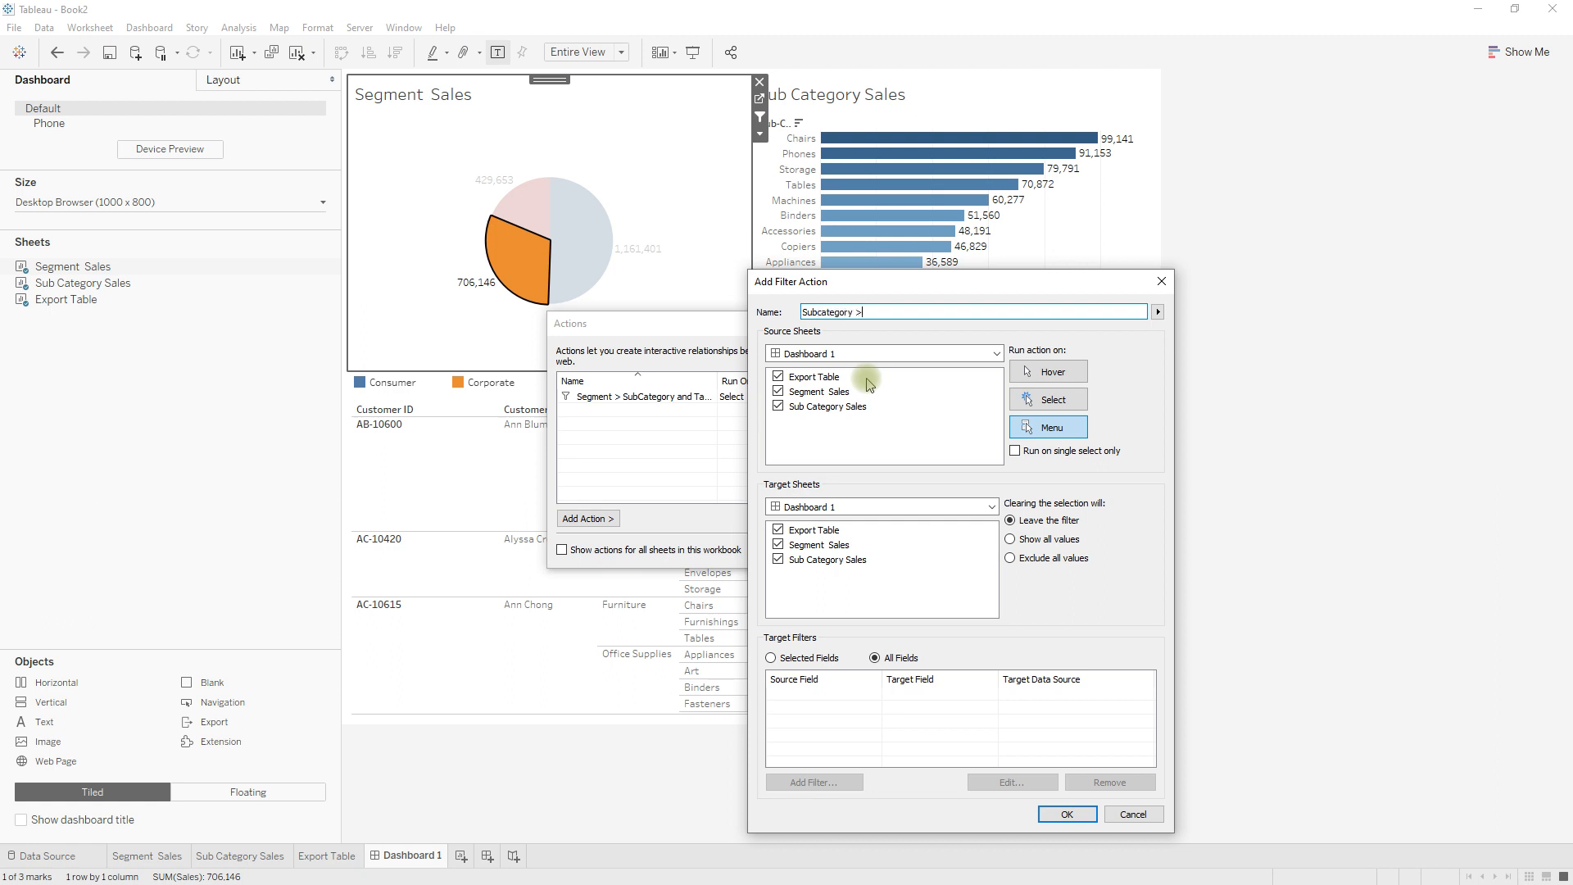
text(Subcategory > Table)
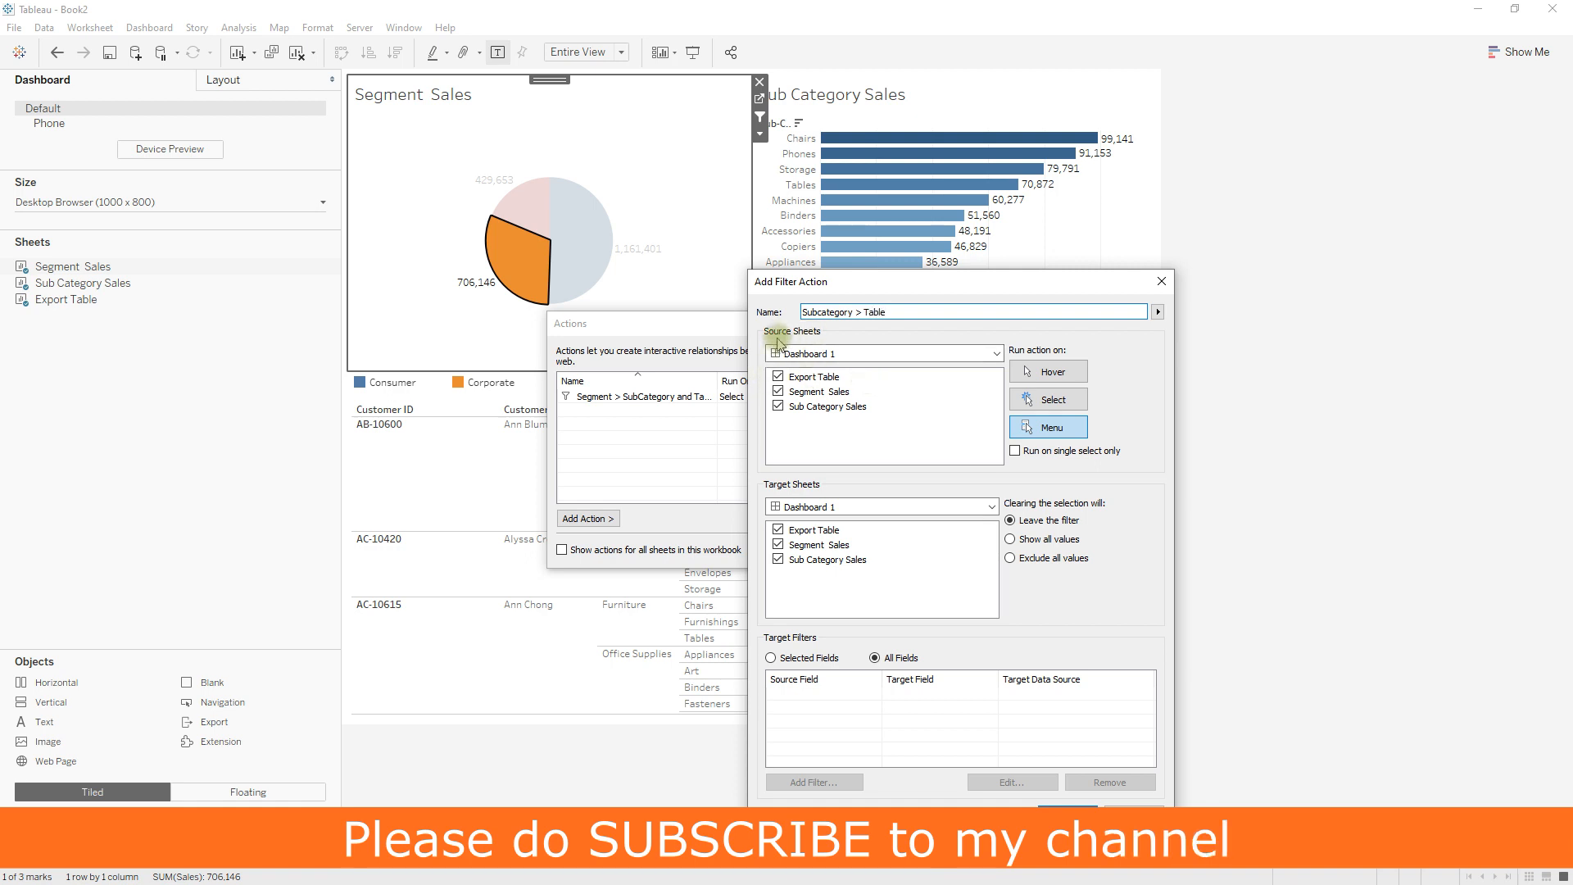
Make Sub Category Sales the action's only source sheet and run the action on Select.
click(778, 376)
click(779, 392)
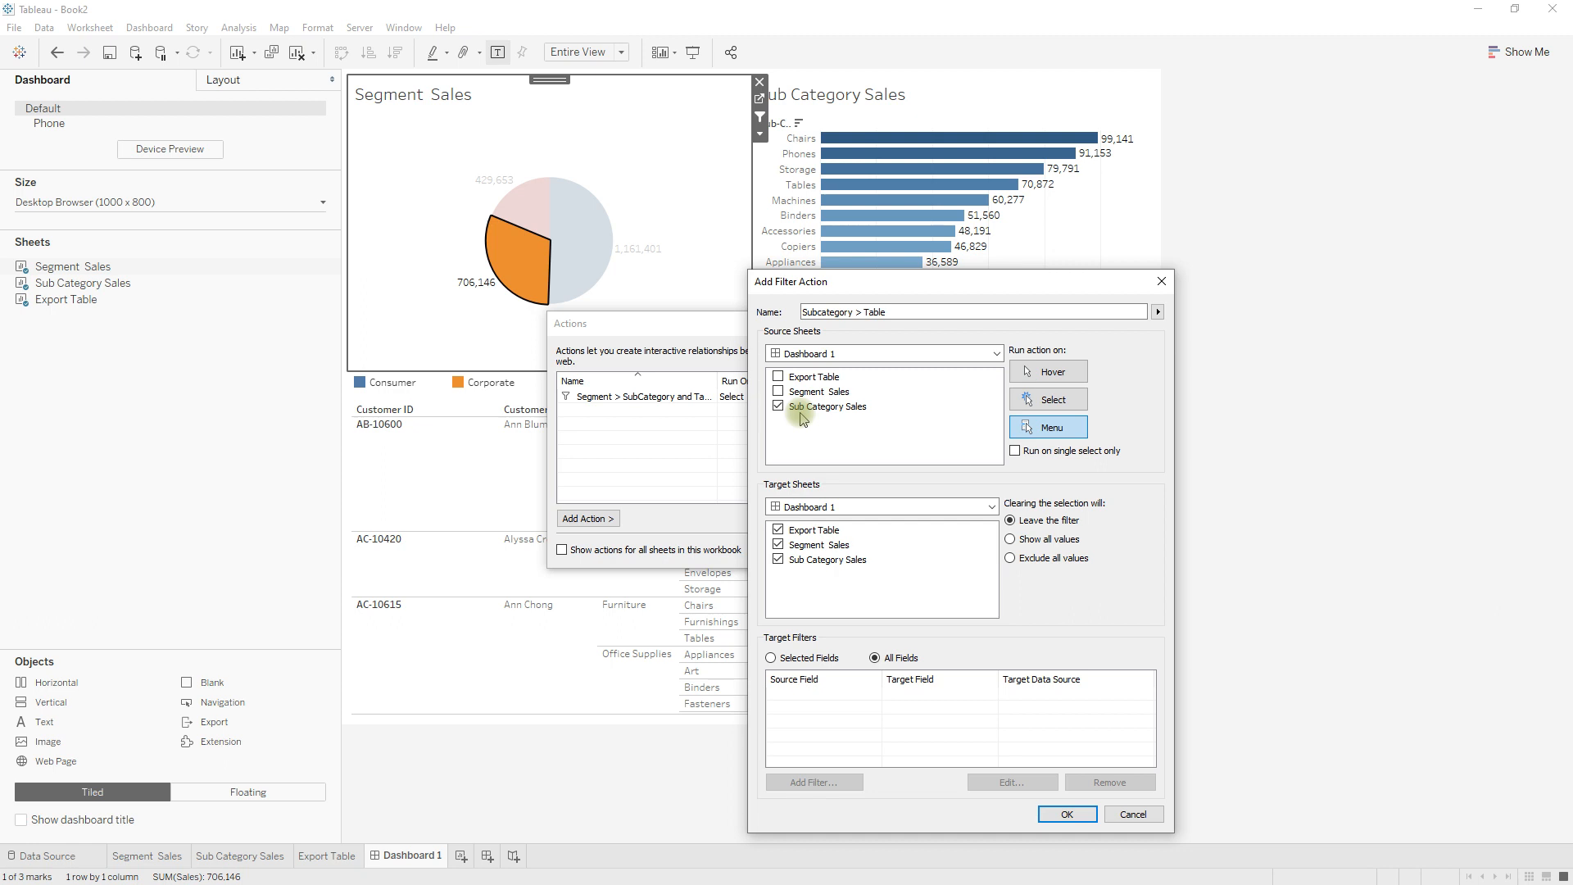
click(1061, 401)
Target only Export Table, exclude all values when the selection is cleared, and save the new Subcategory > Table action.
click(1048, 539)
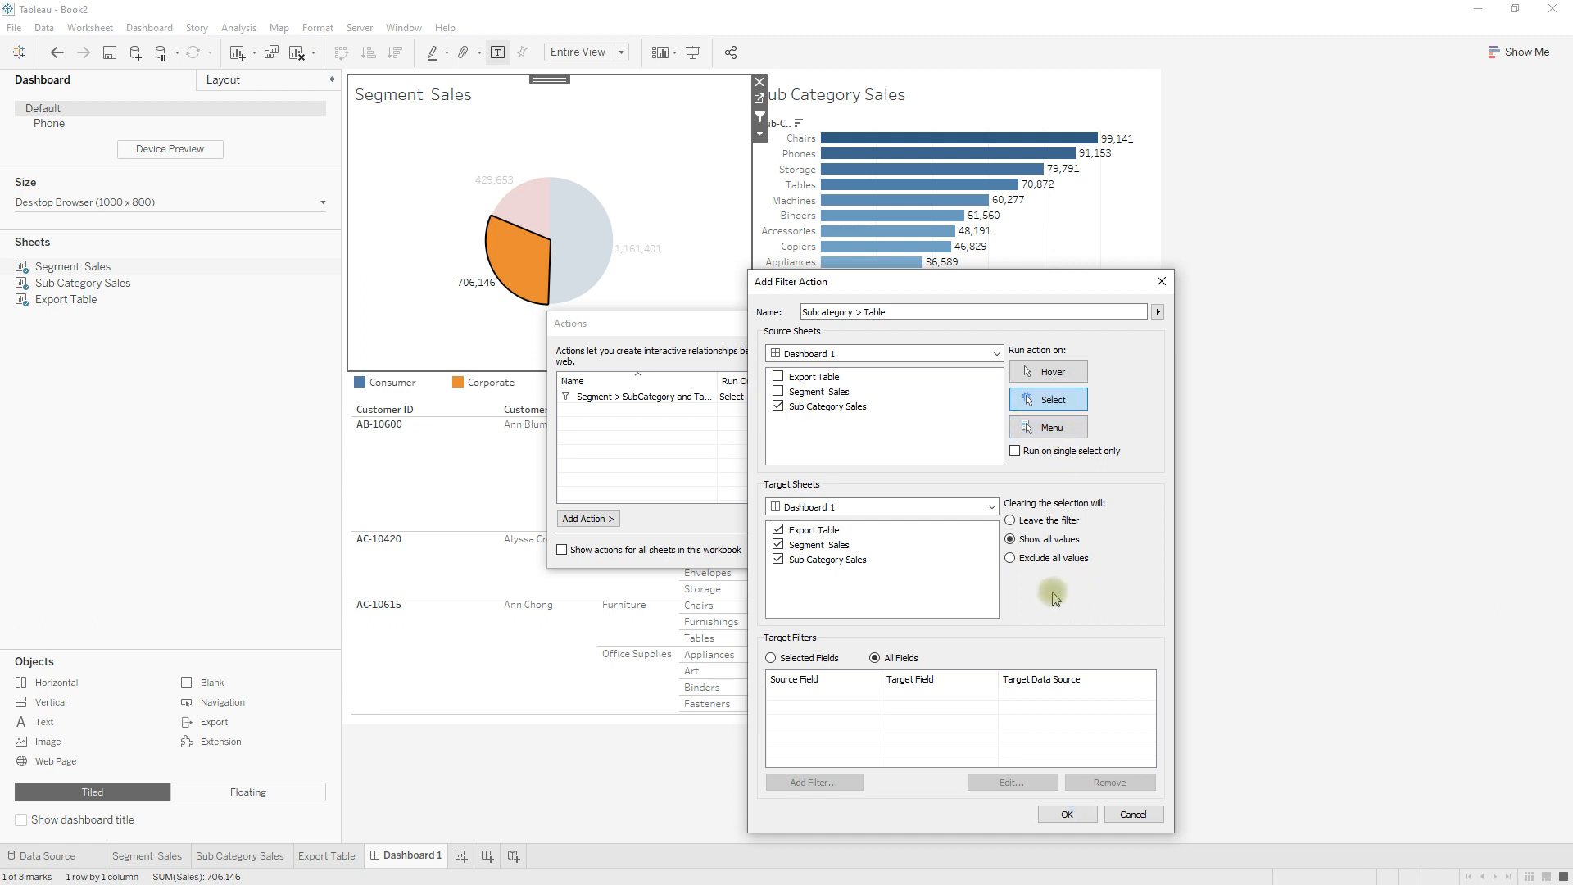
click(778, 545)
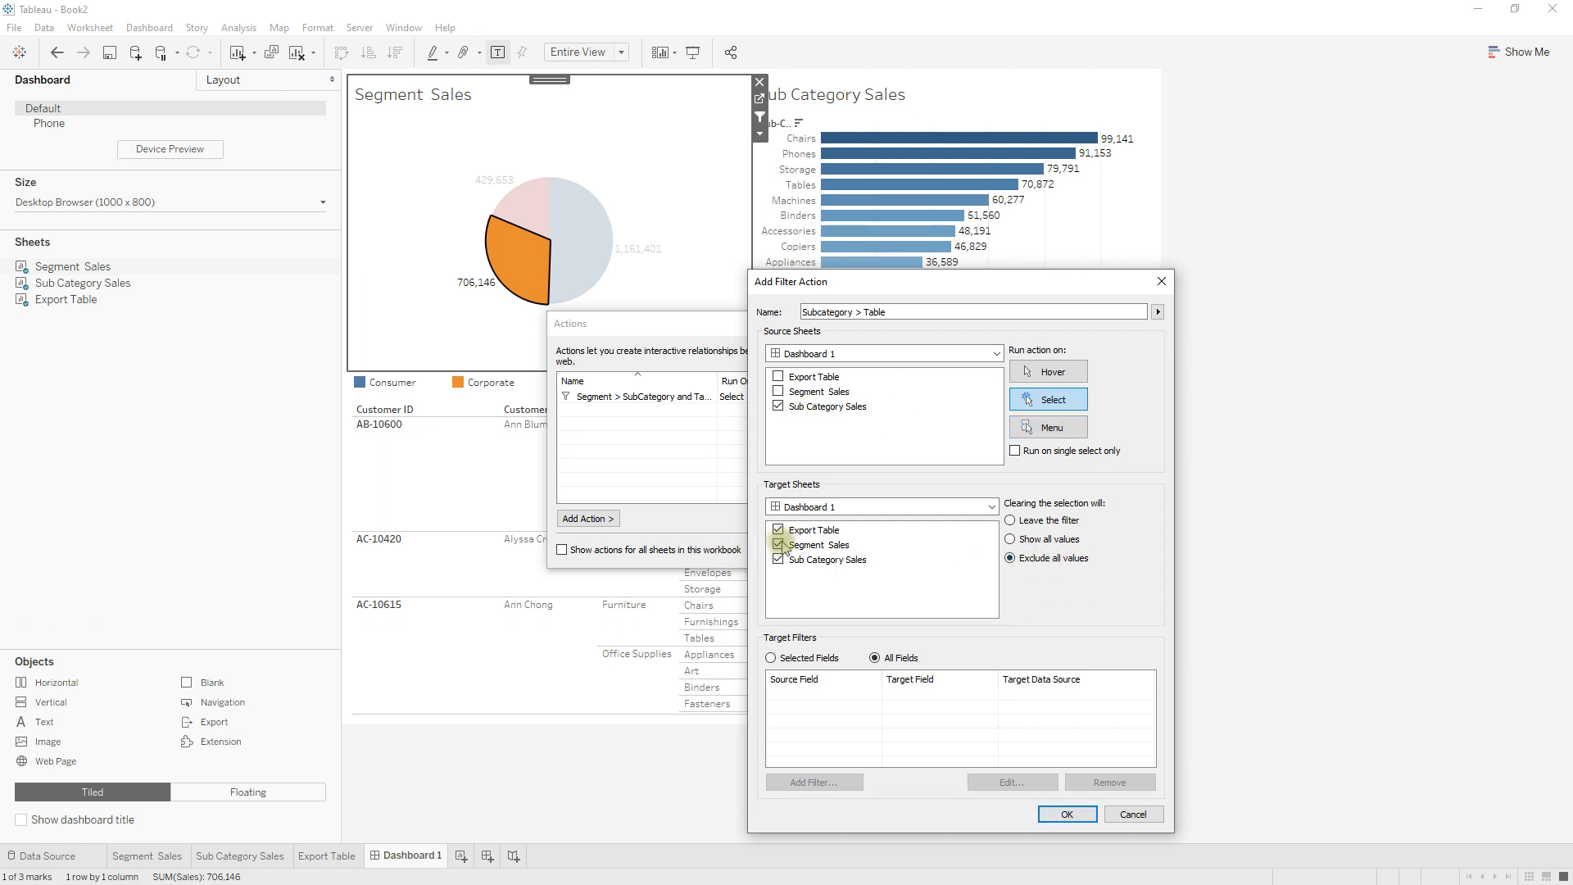
click(779, 560)
click(1067, 814)
click(919, 551)
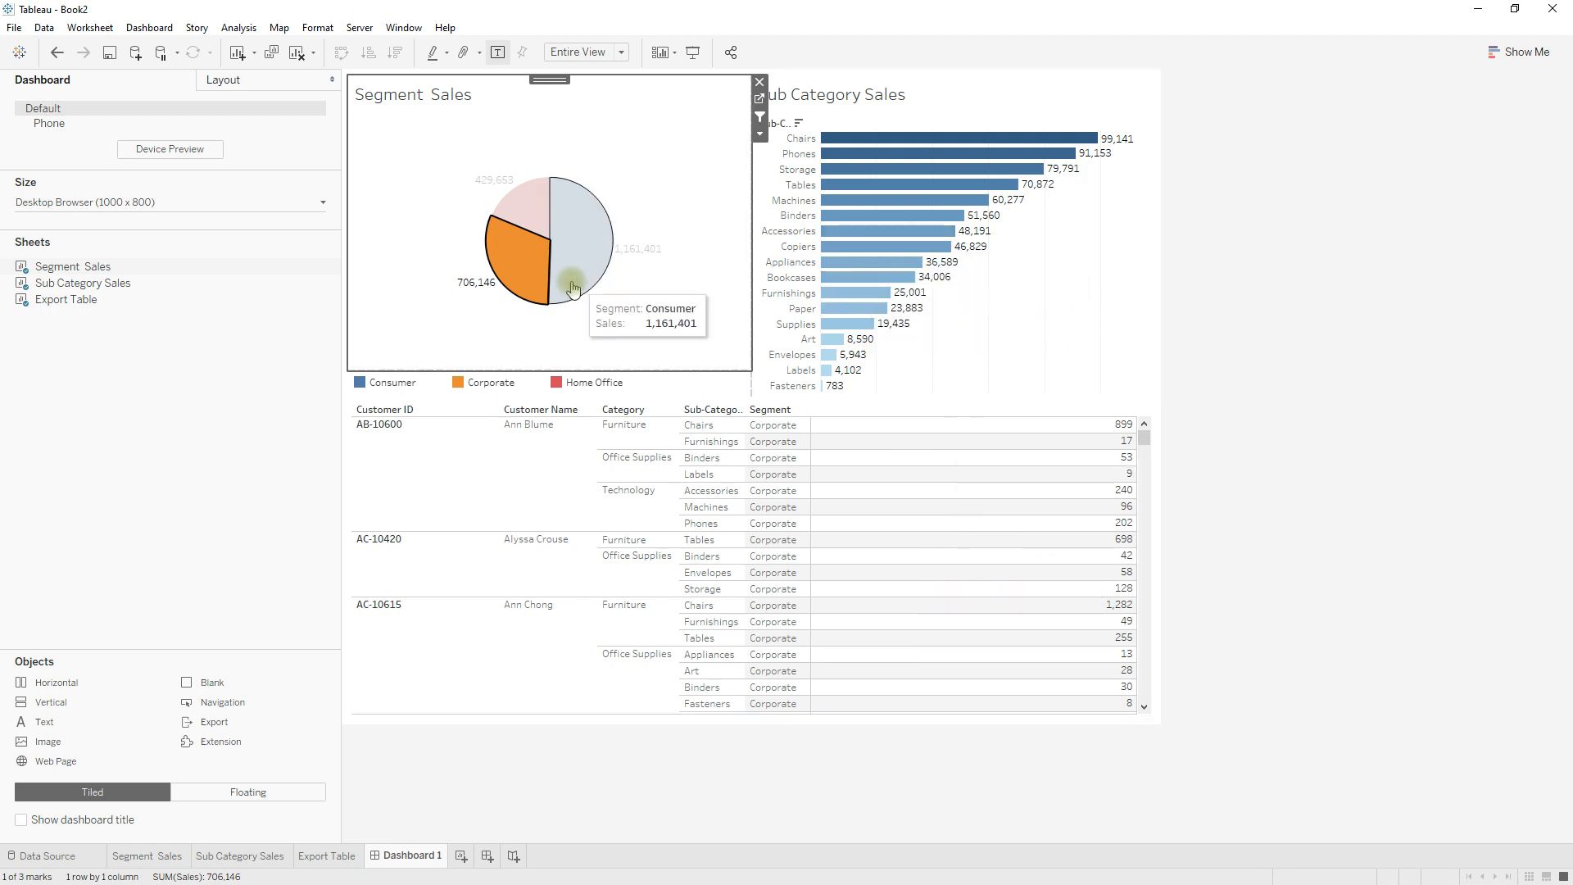
Deselect and reselect the Corporate slice, and select the Phones bar to check how the customer table is filtered.
click(528, 281)
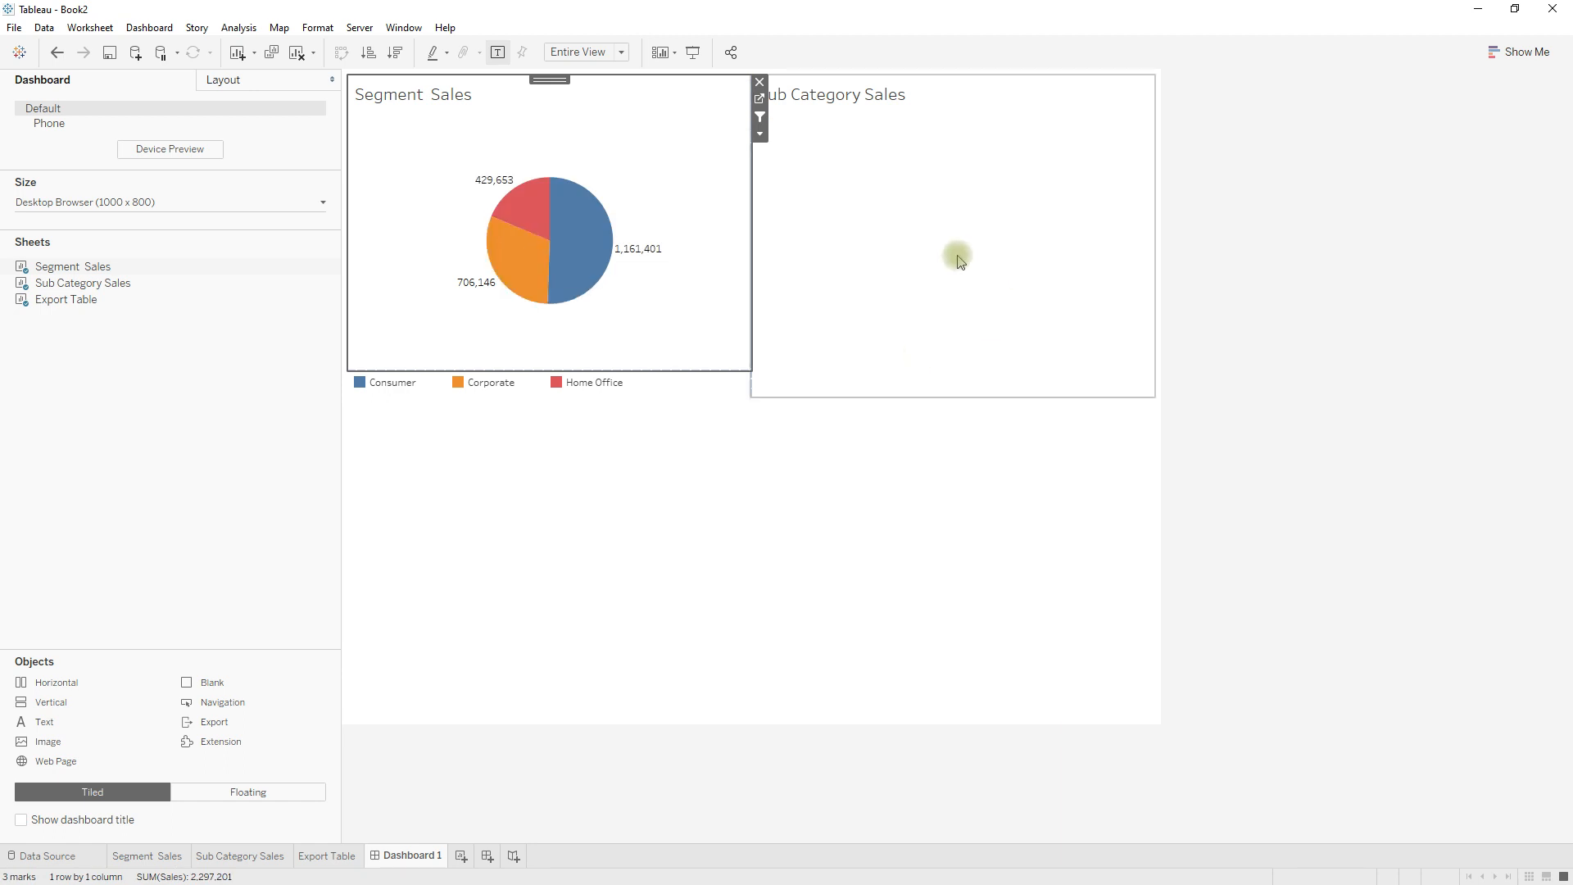
click(522, 264)
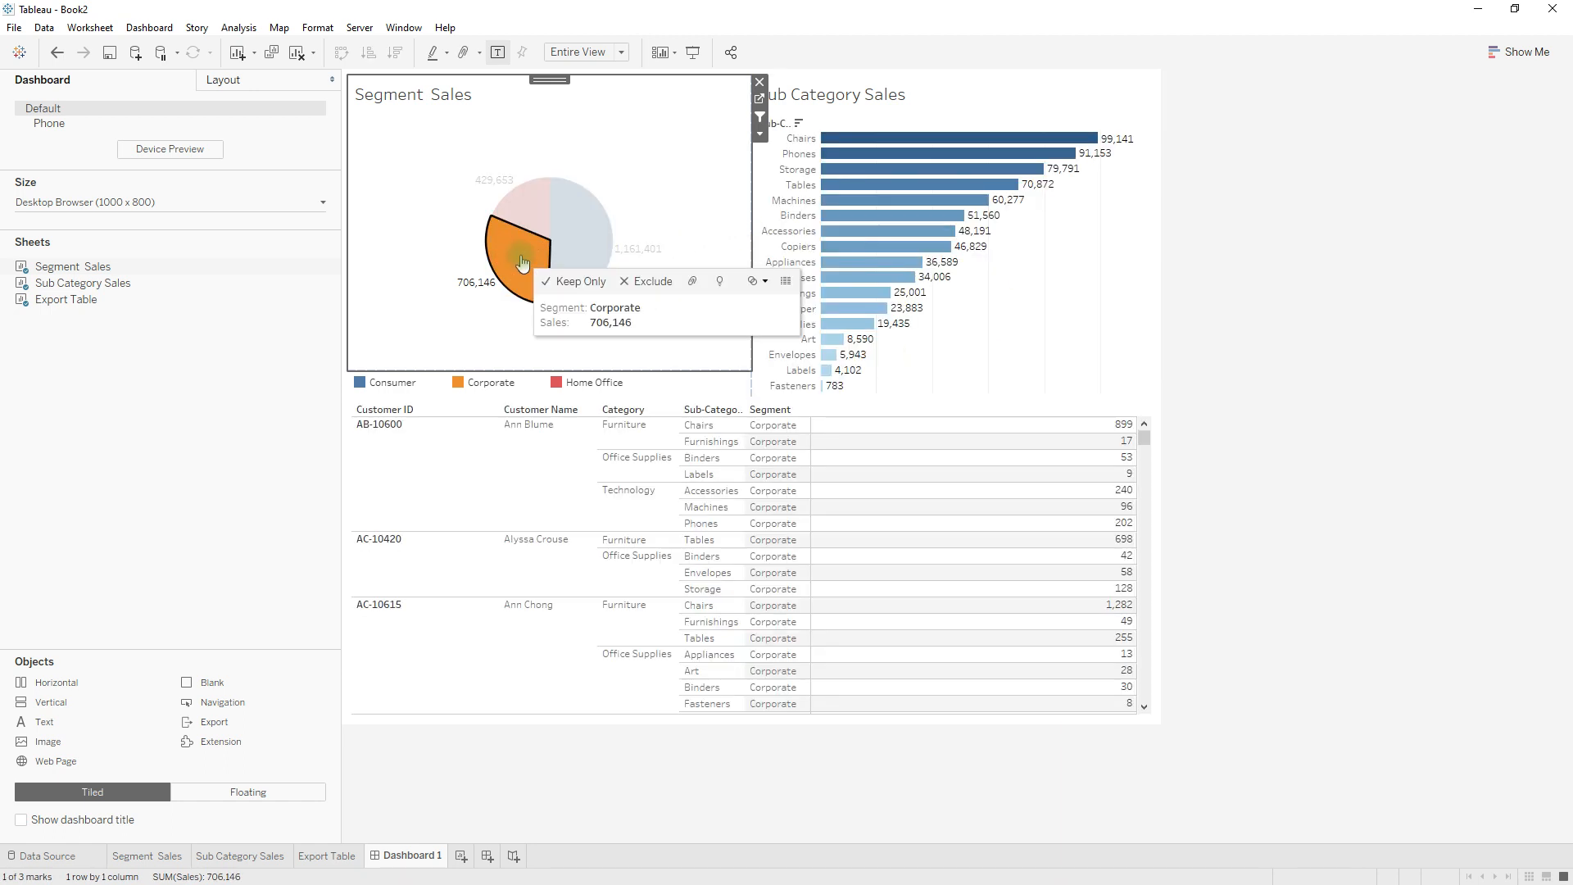
click(887, 156)
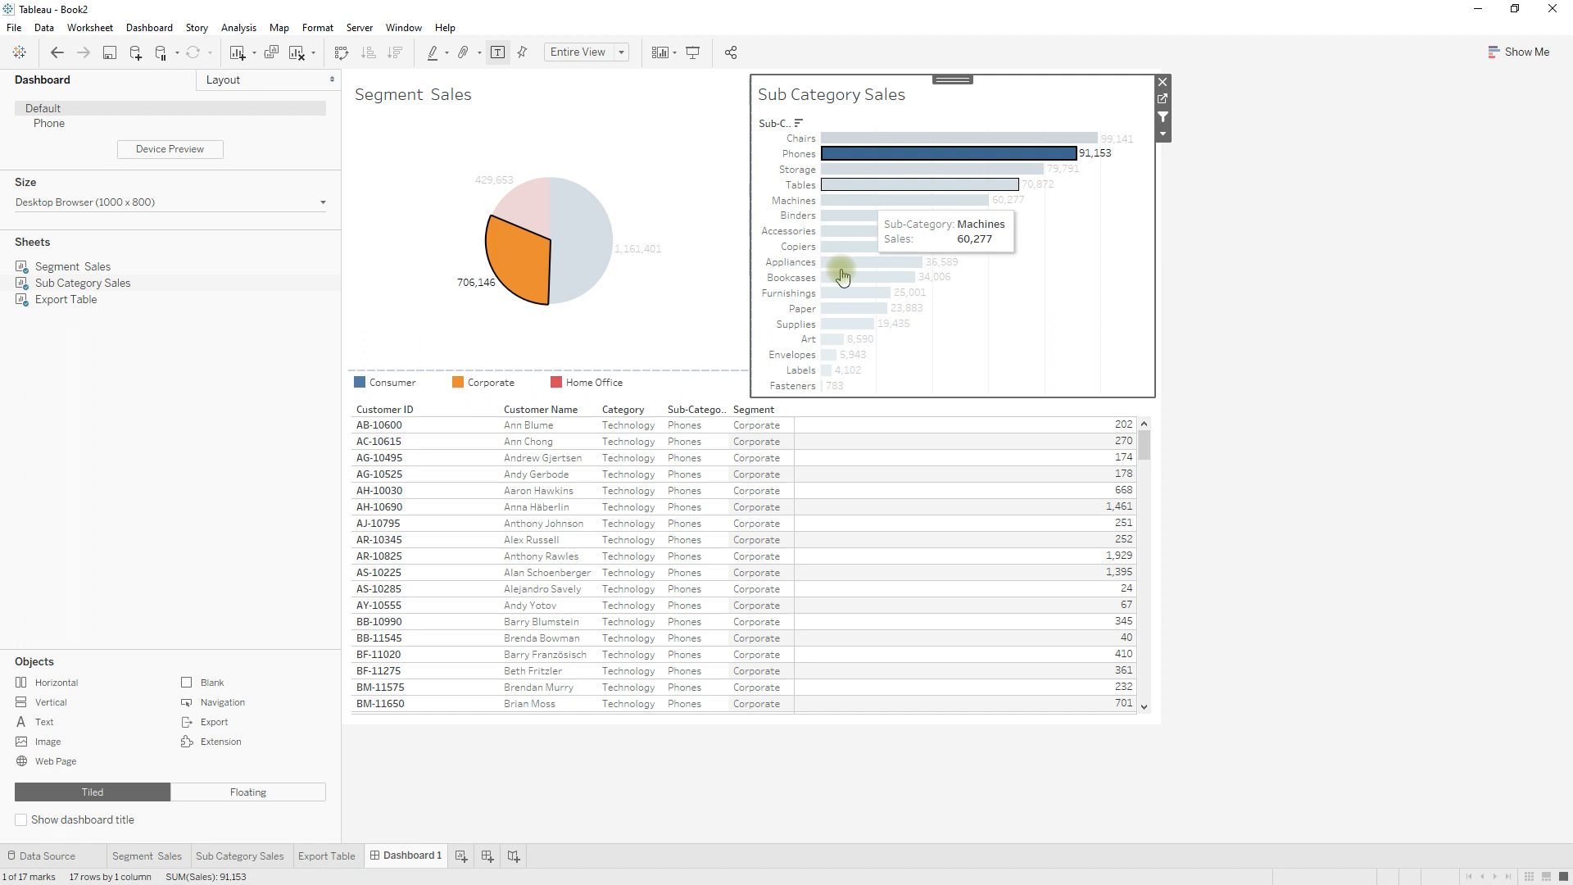
Clear the Phones bar and Corporate slice selections to test how the dependent sheets react.
click(950, 156)
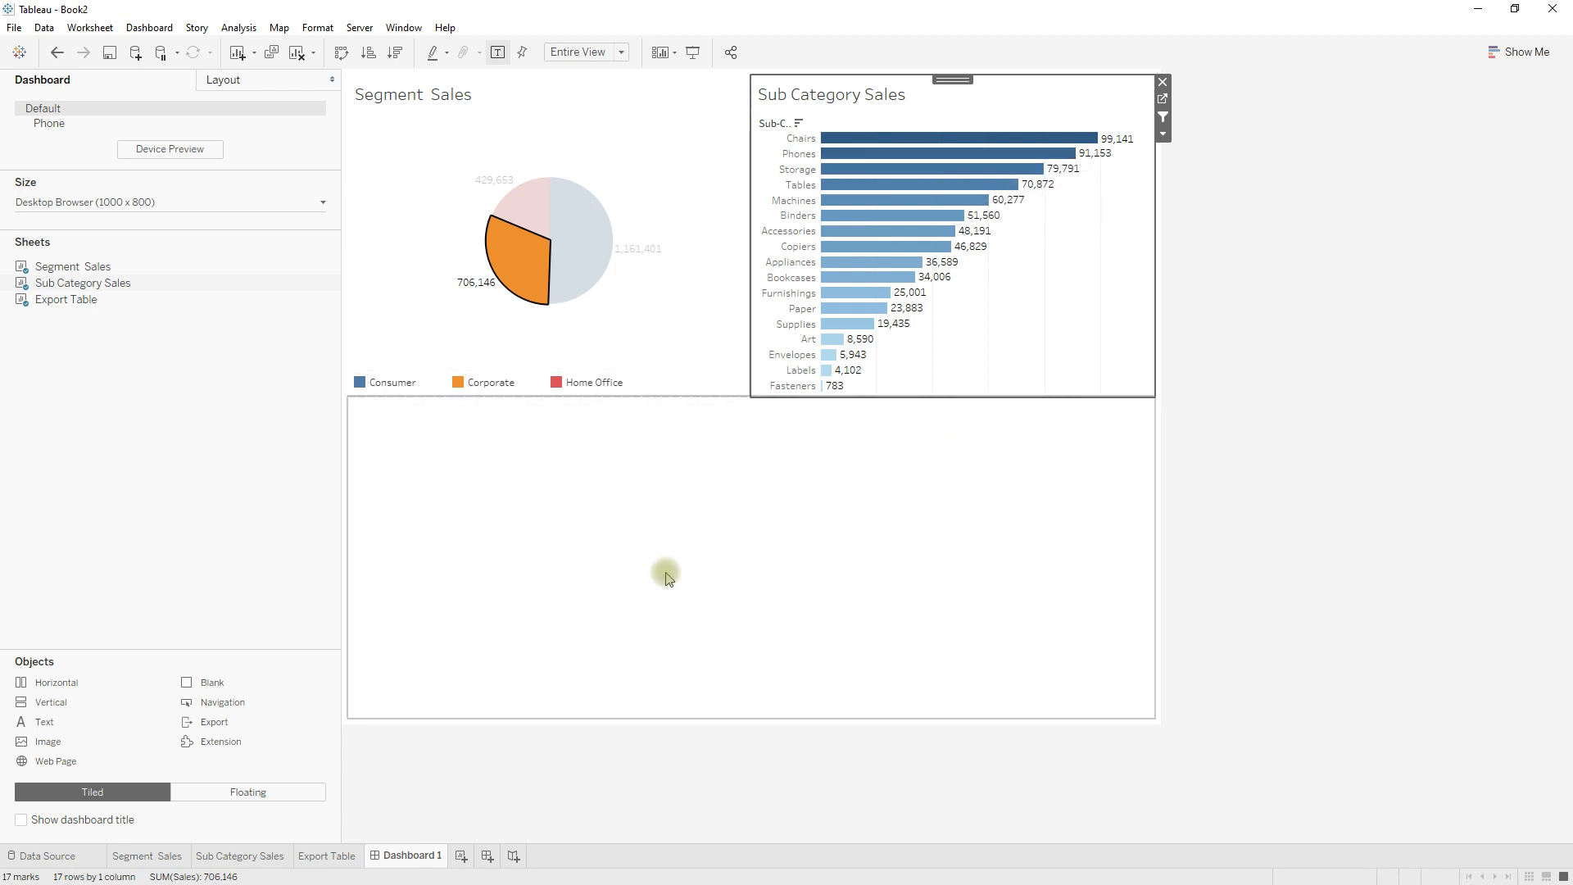
click(508, 271)
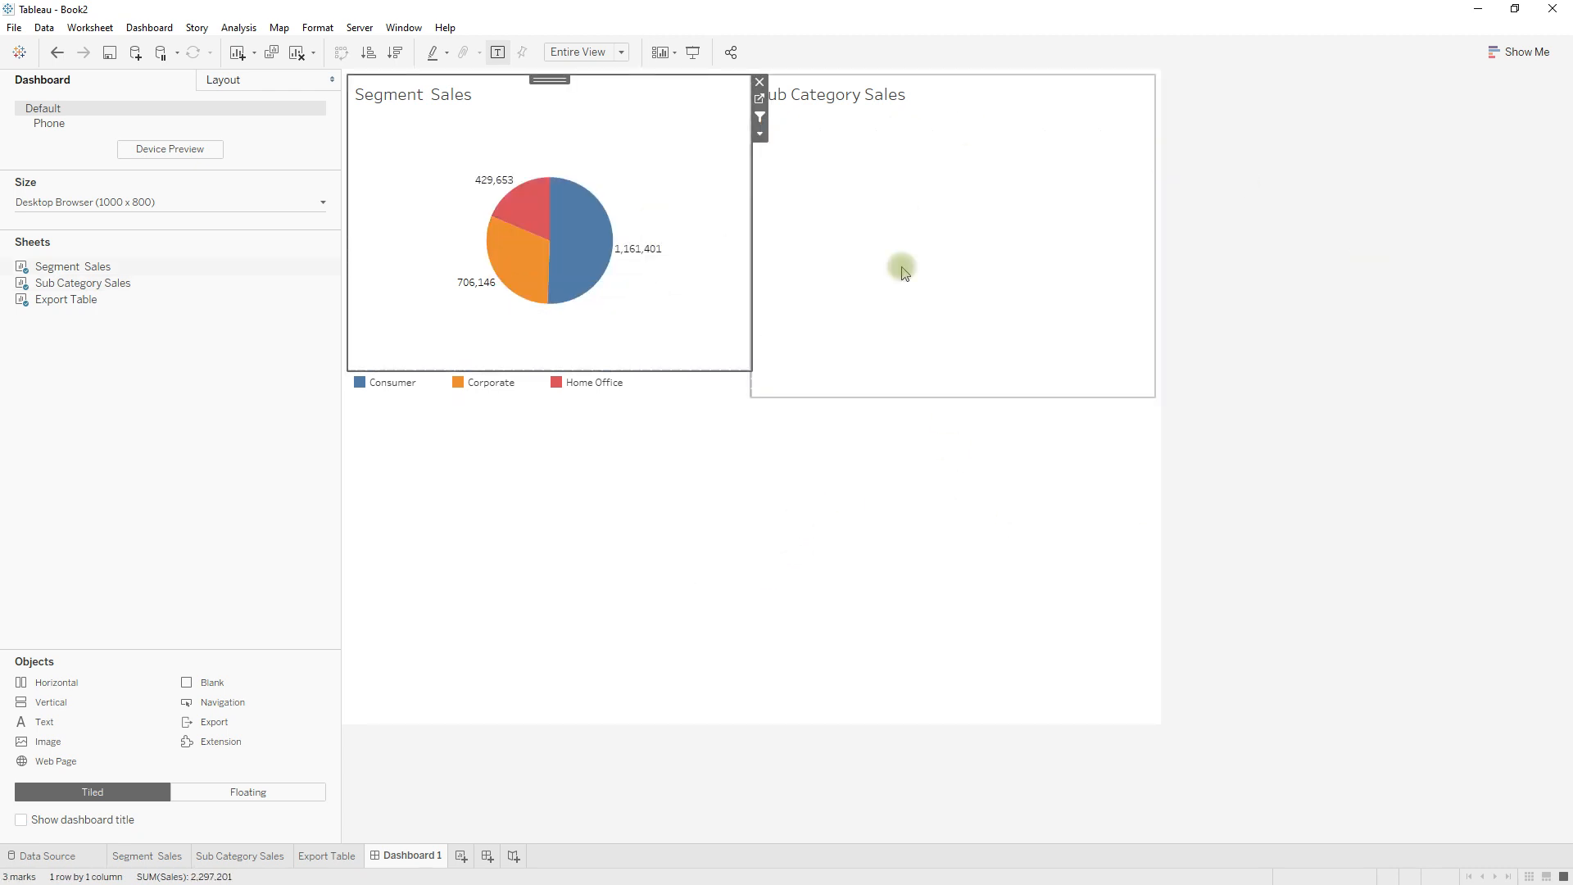
click(1326, 251)
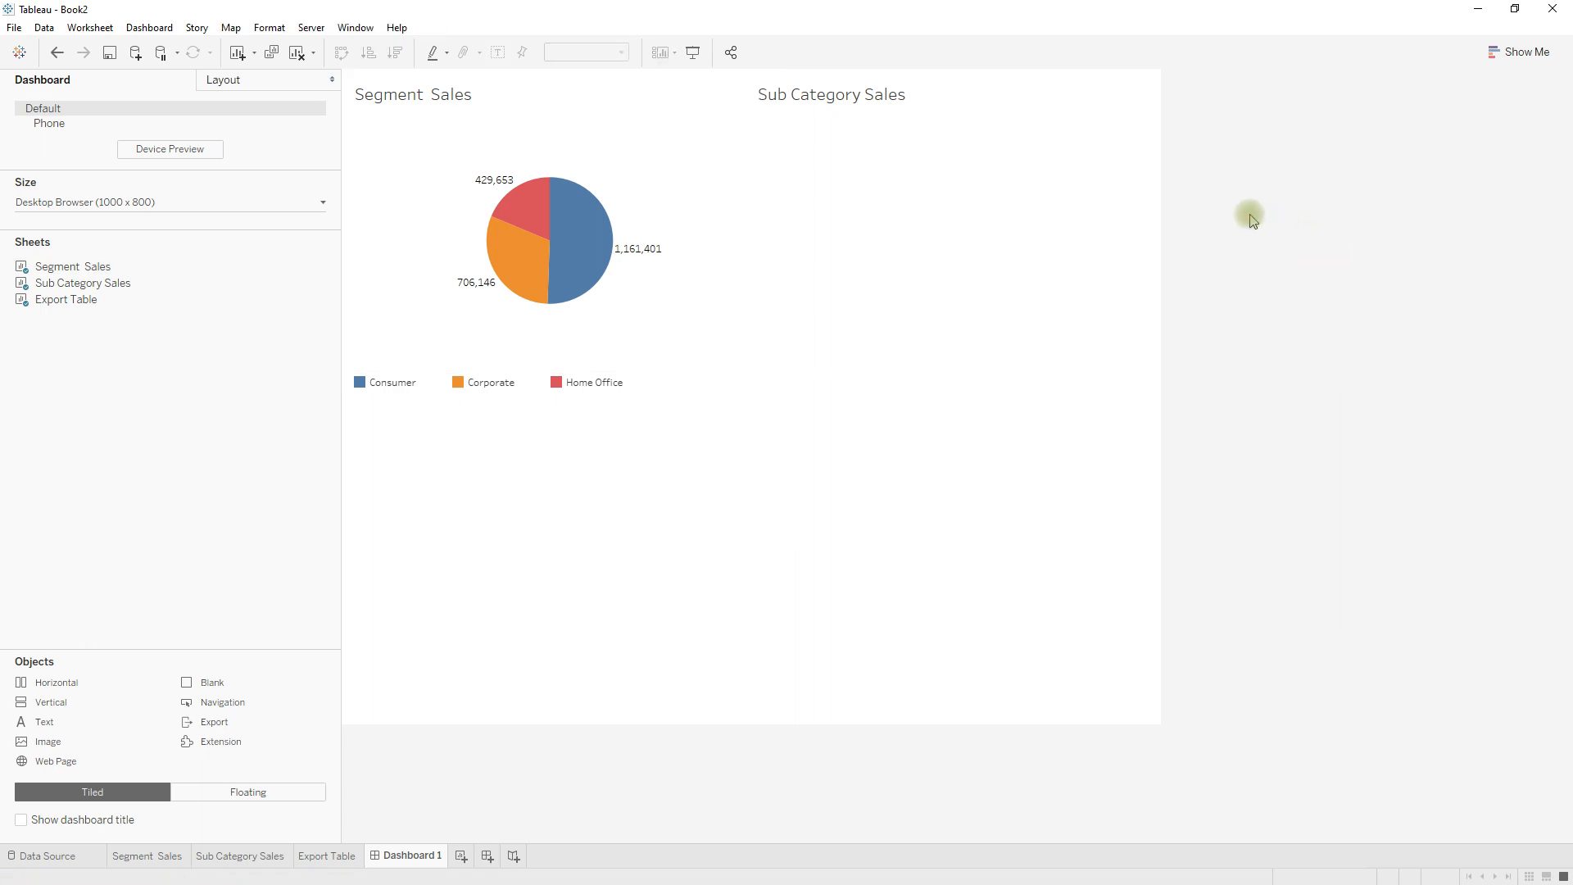
Select the Home Office slice and the Chairs bar, and check the filtered rows in the customer table.
click(528, 212)
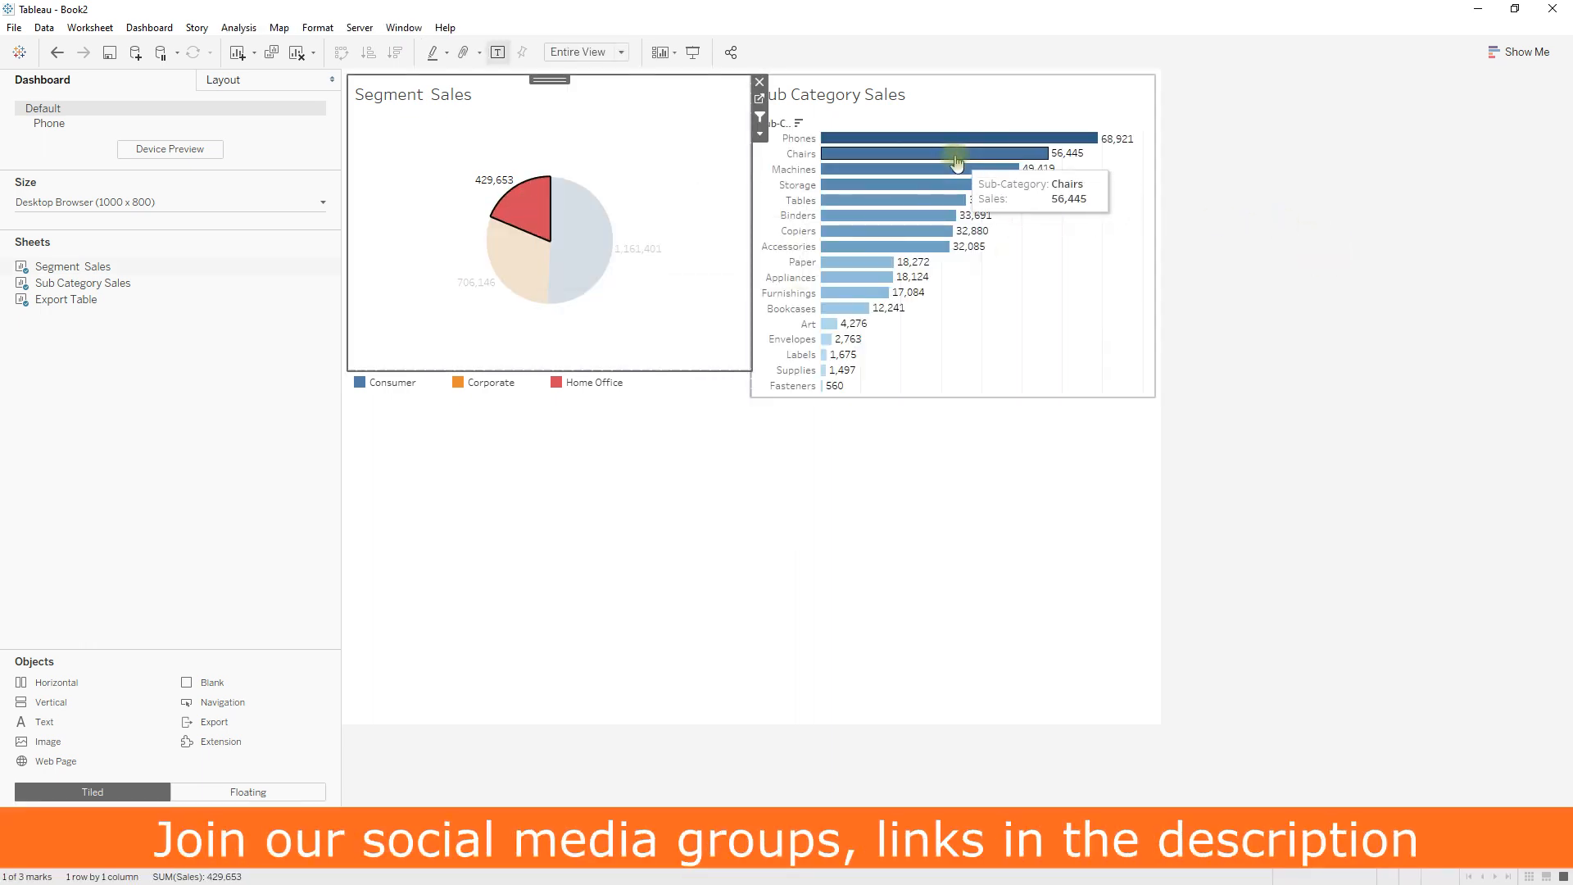
click(1335, 274)
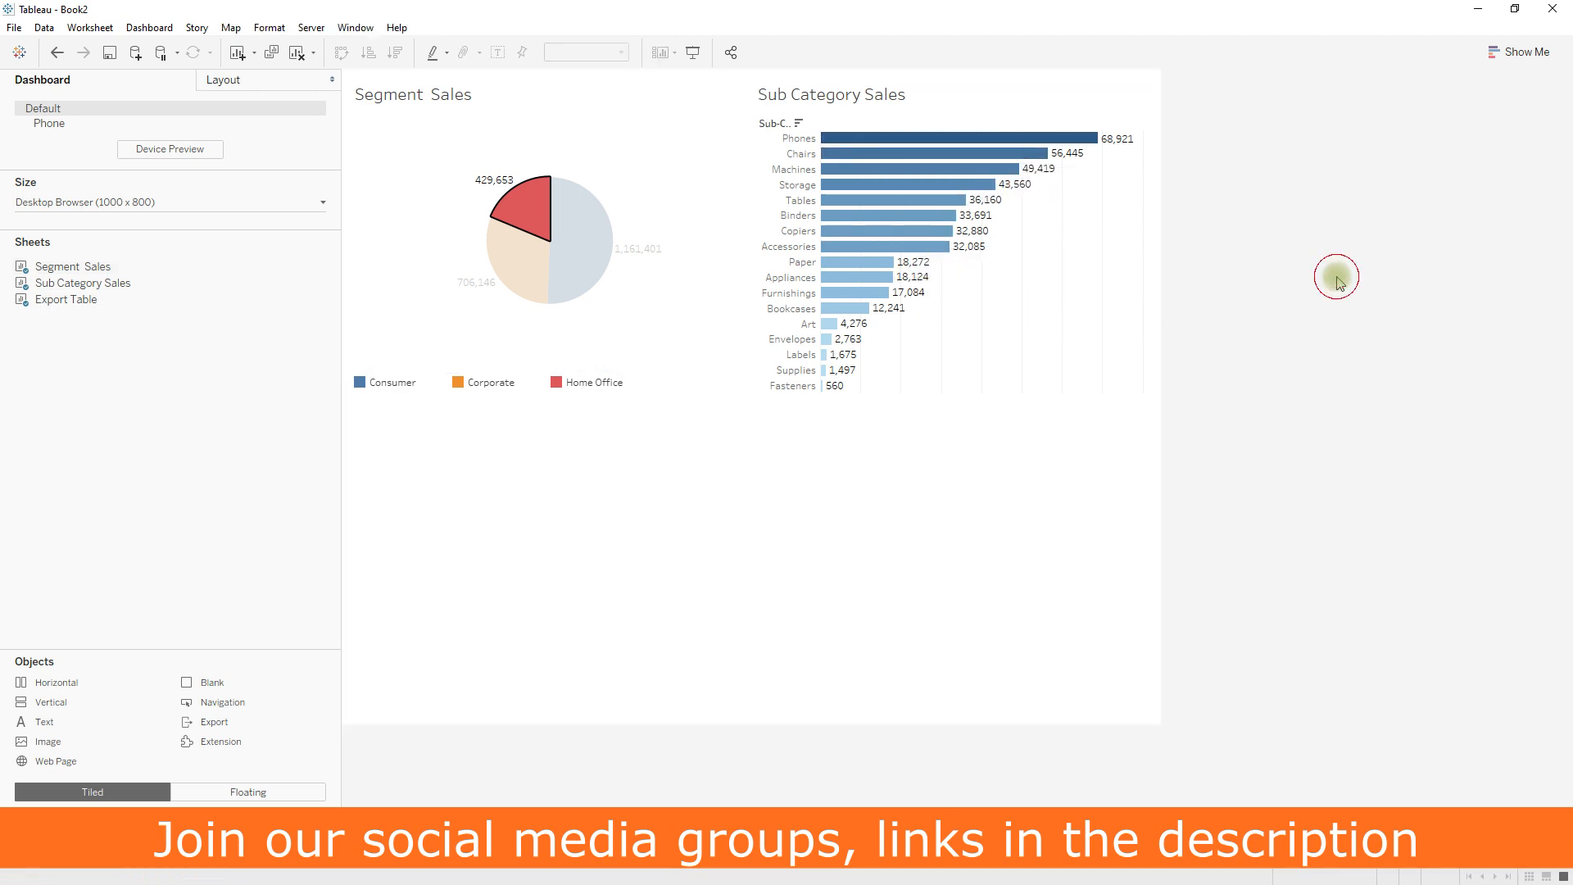
click(871, 164)
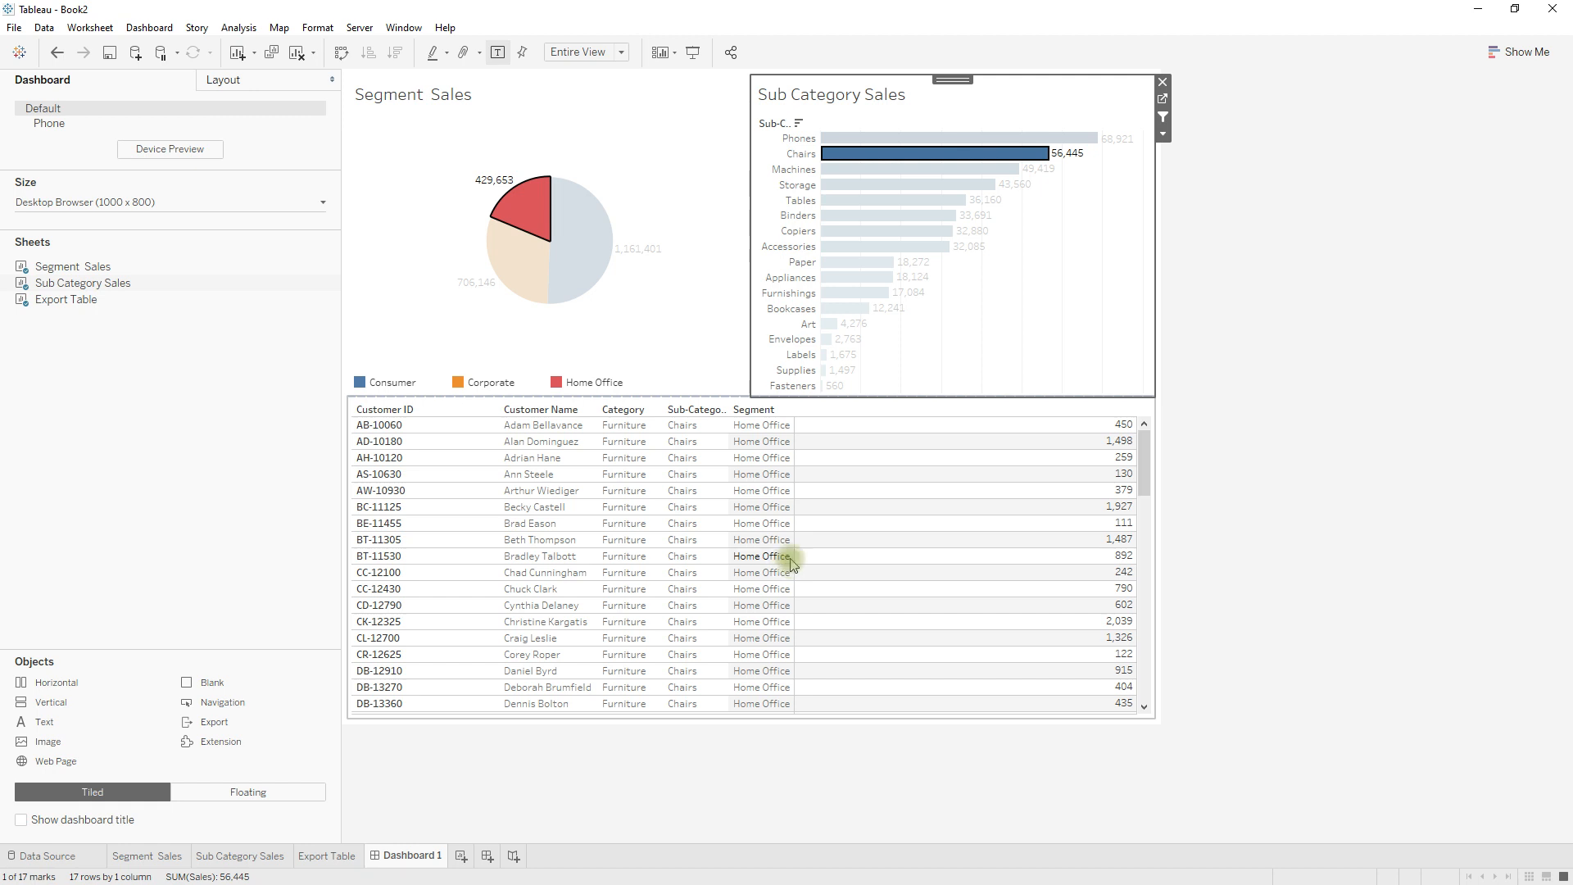
mouse_move(828, 561)
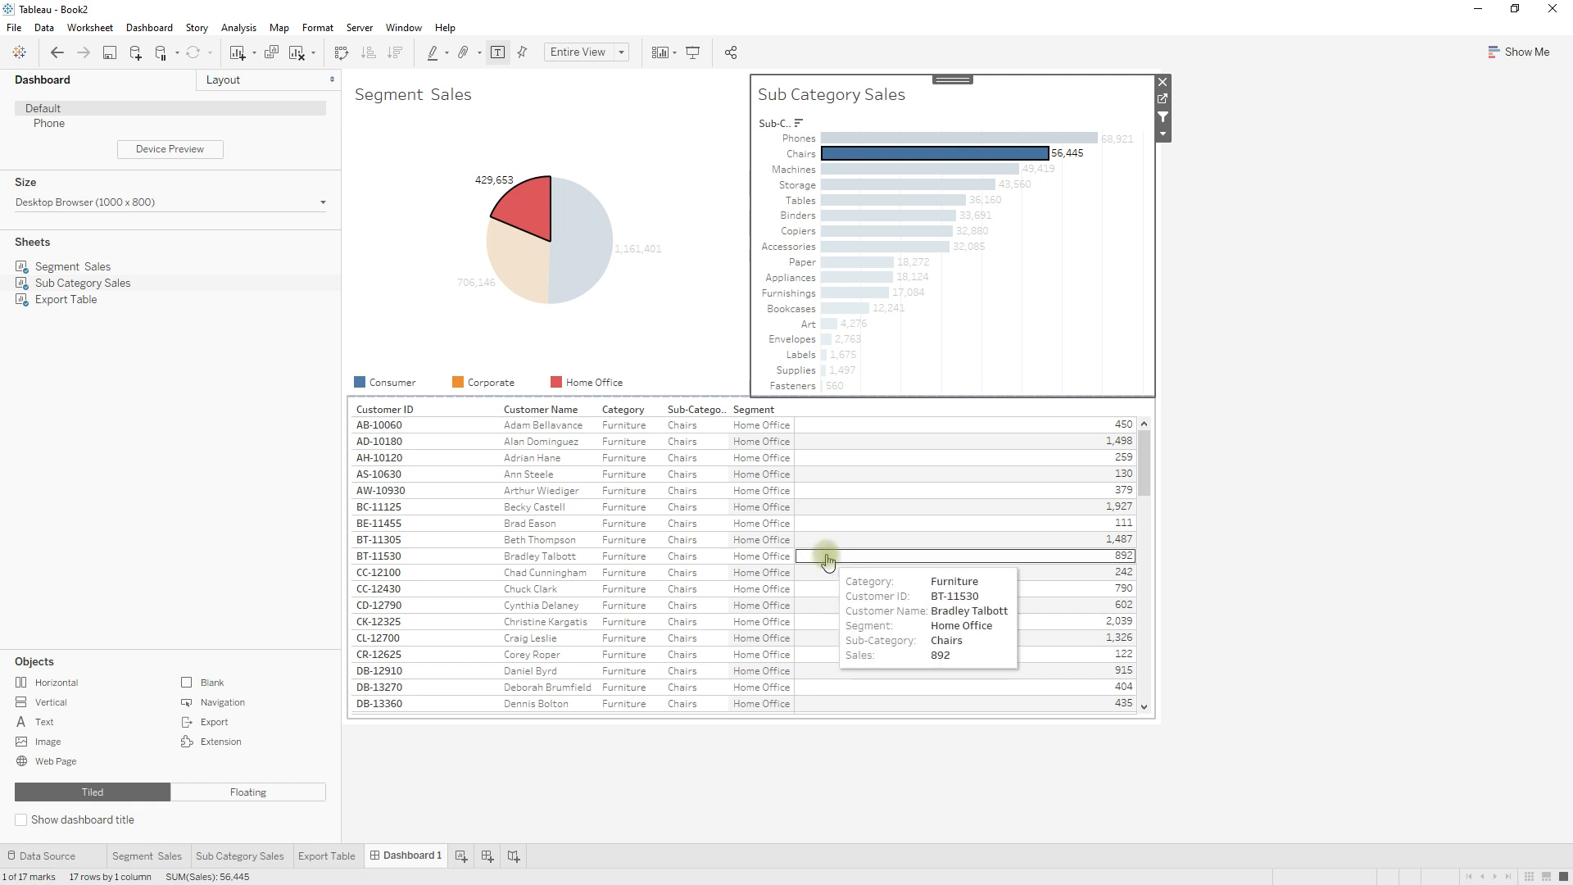
Deselect the Home Office slice to test how the Sub Category Sales chart and customer table react.
mouse_move(527, 218)
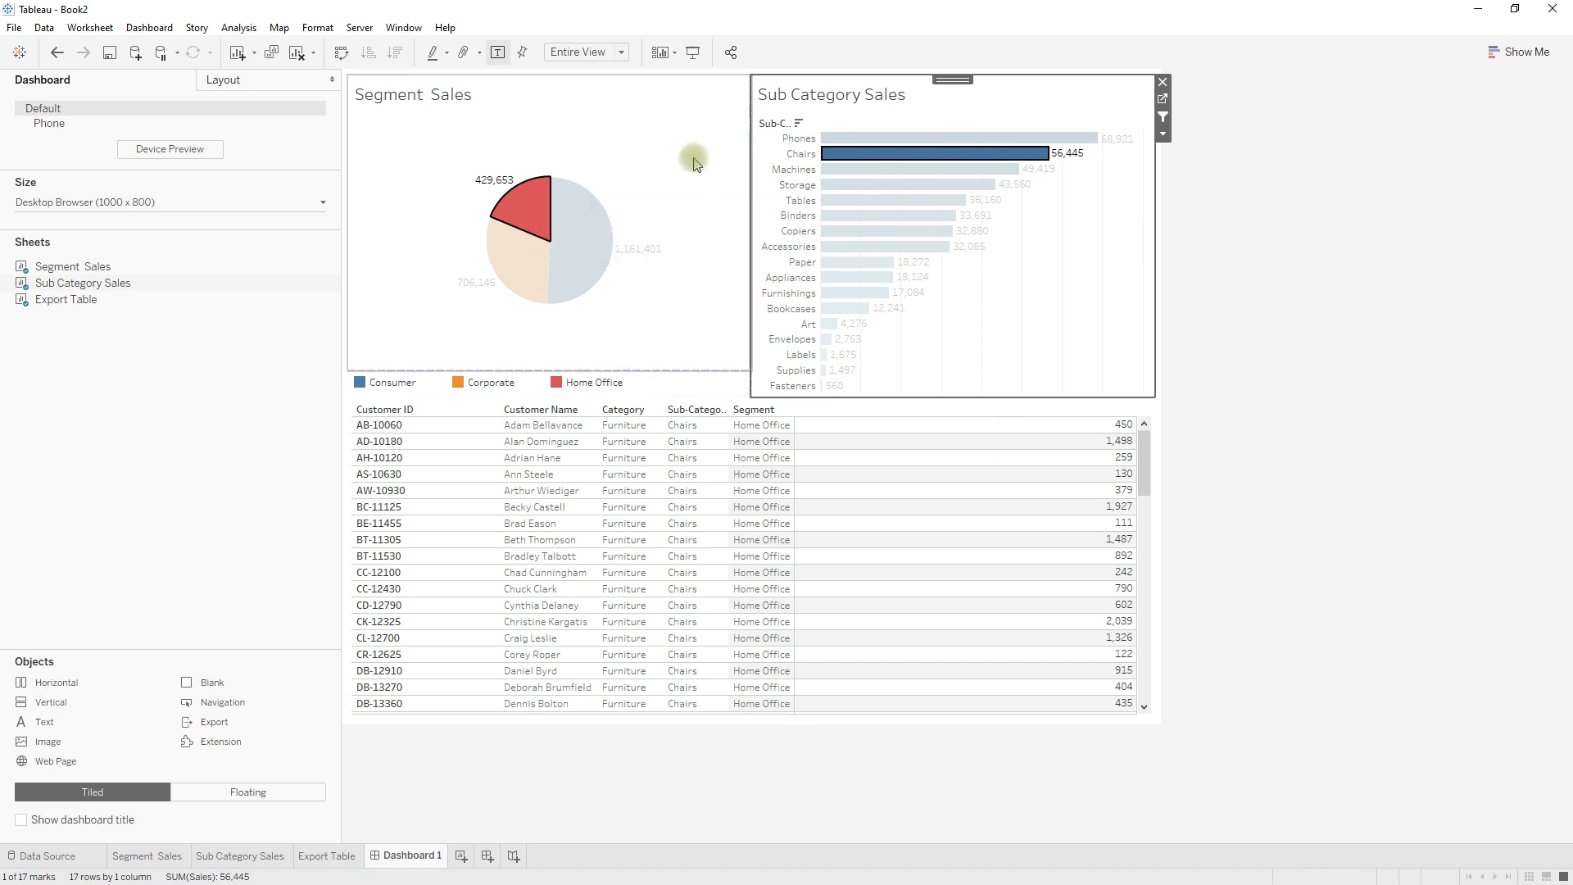
click(525, 218)
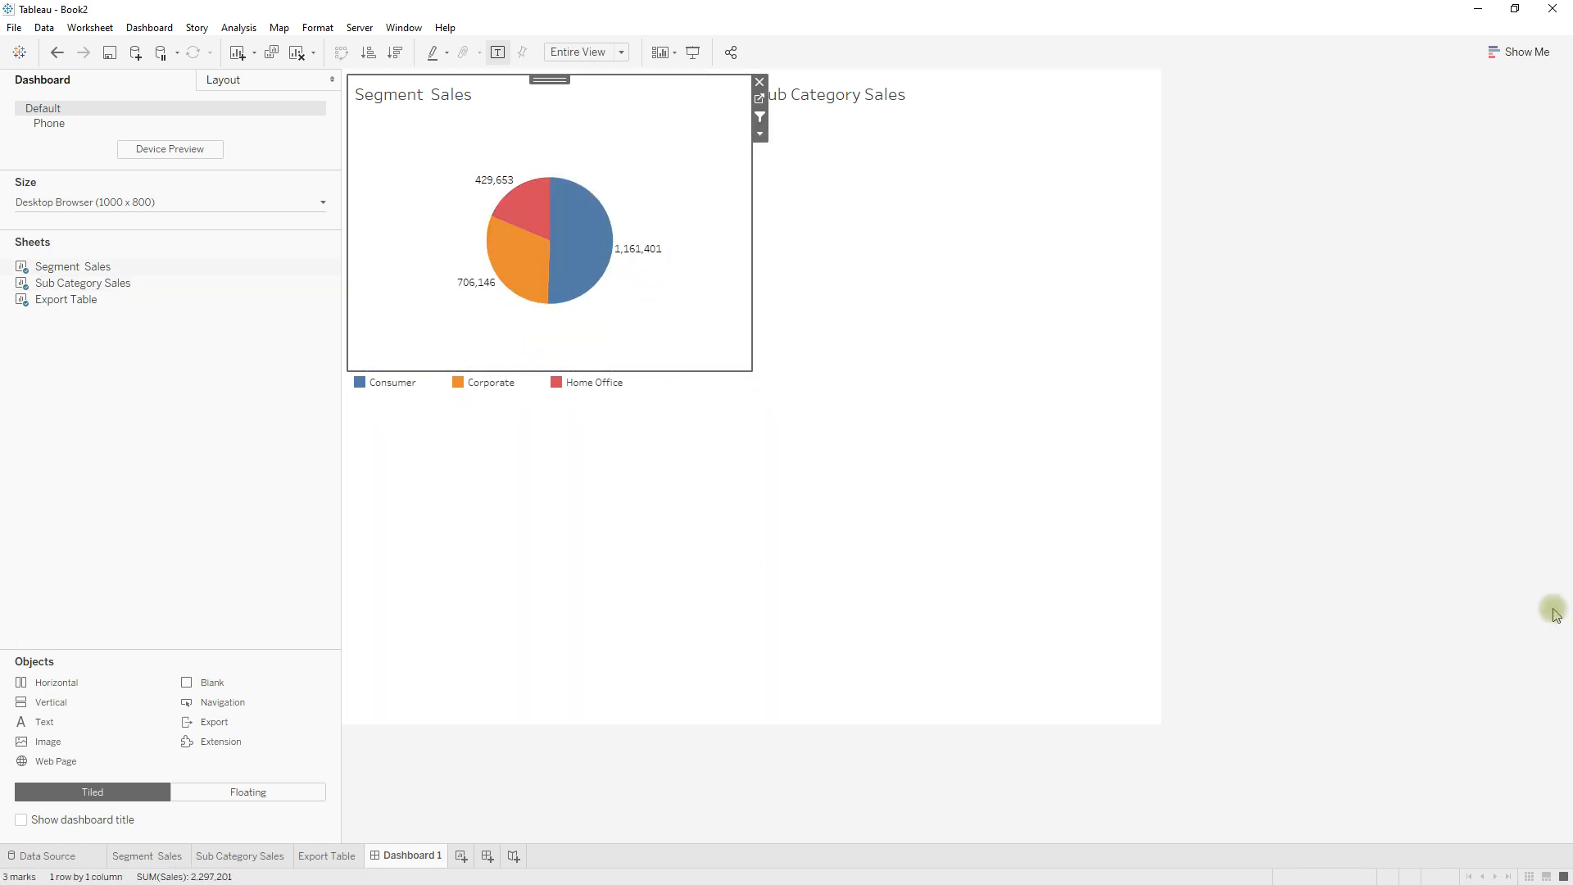
click(1409, 430)
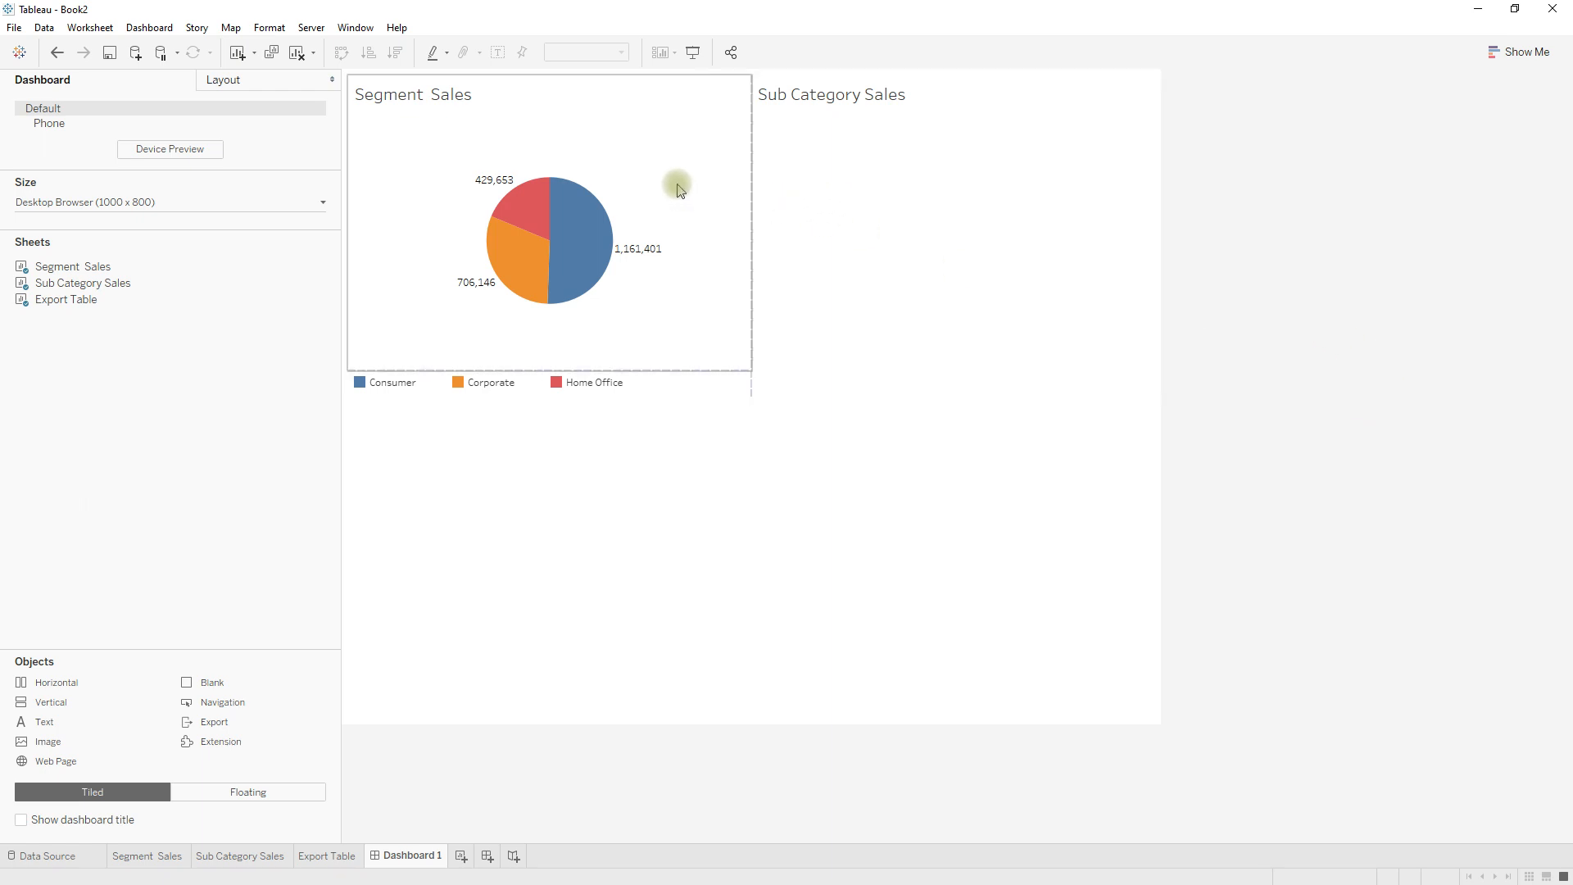
Select the Consumer slice and the Machines bar, and check the filtering of the customer table.
mouse_move(585, 232)
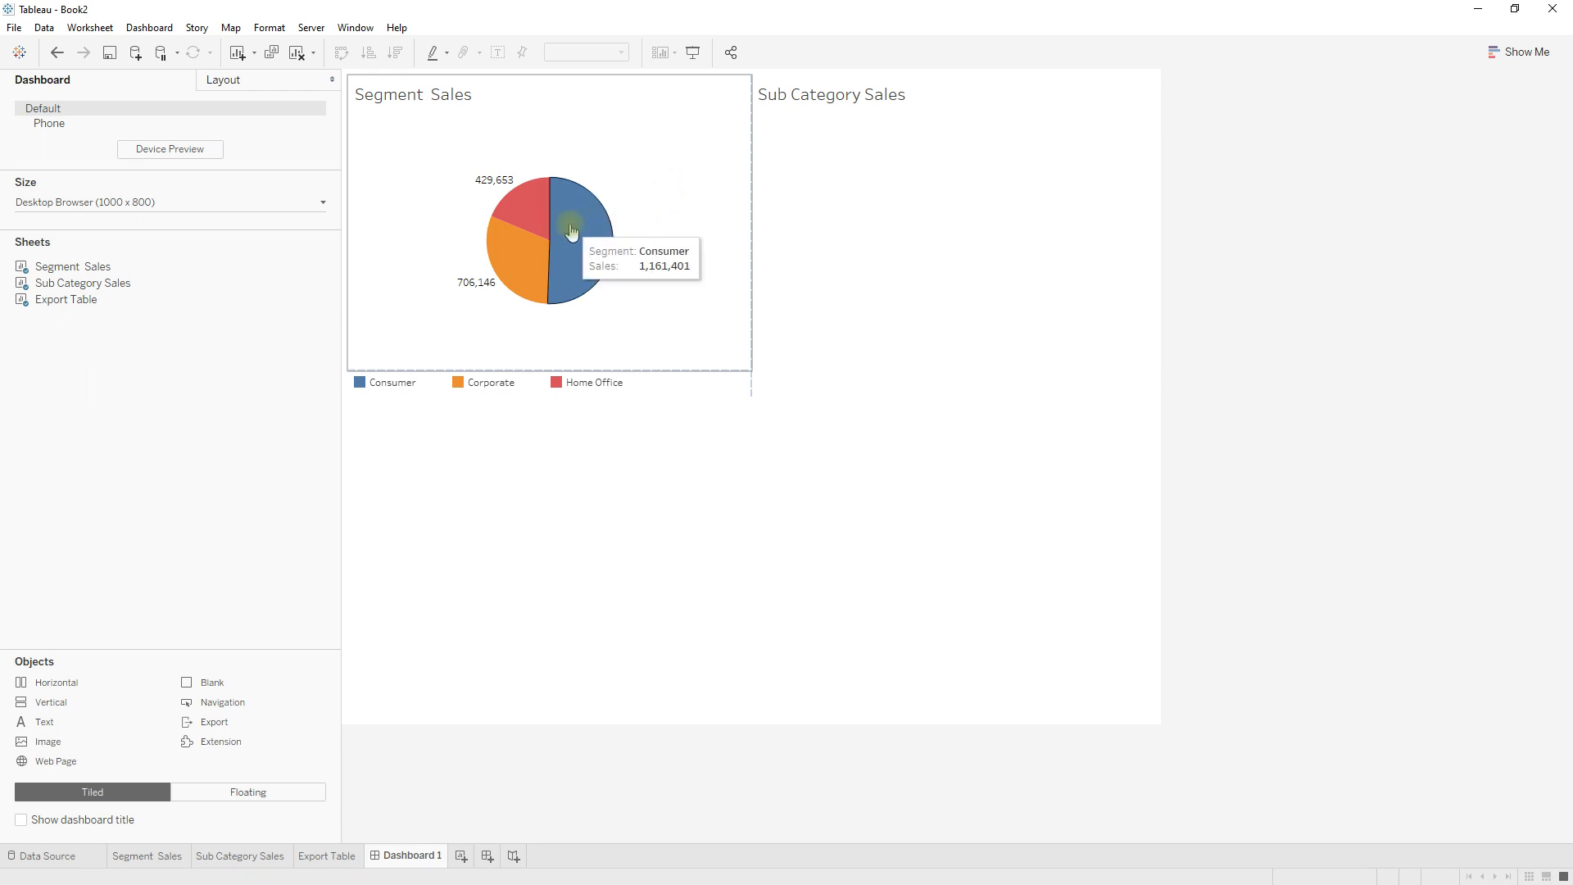
click(571, 232)
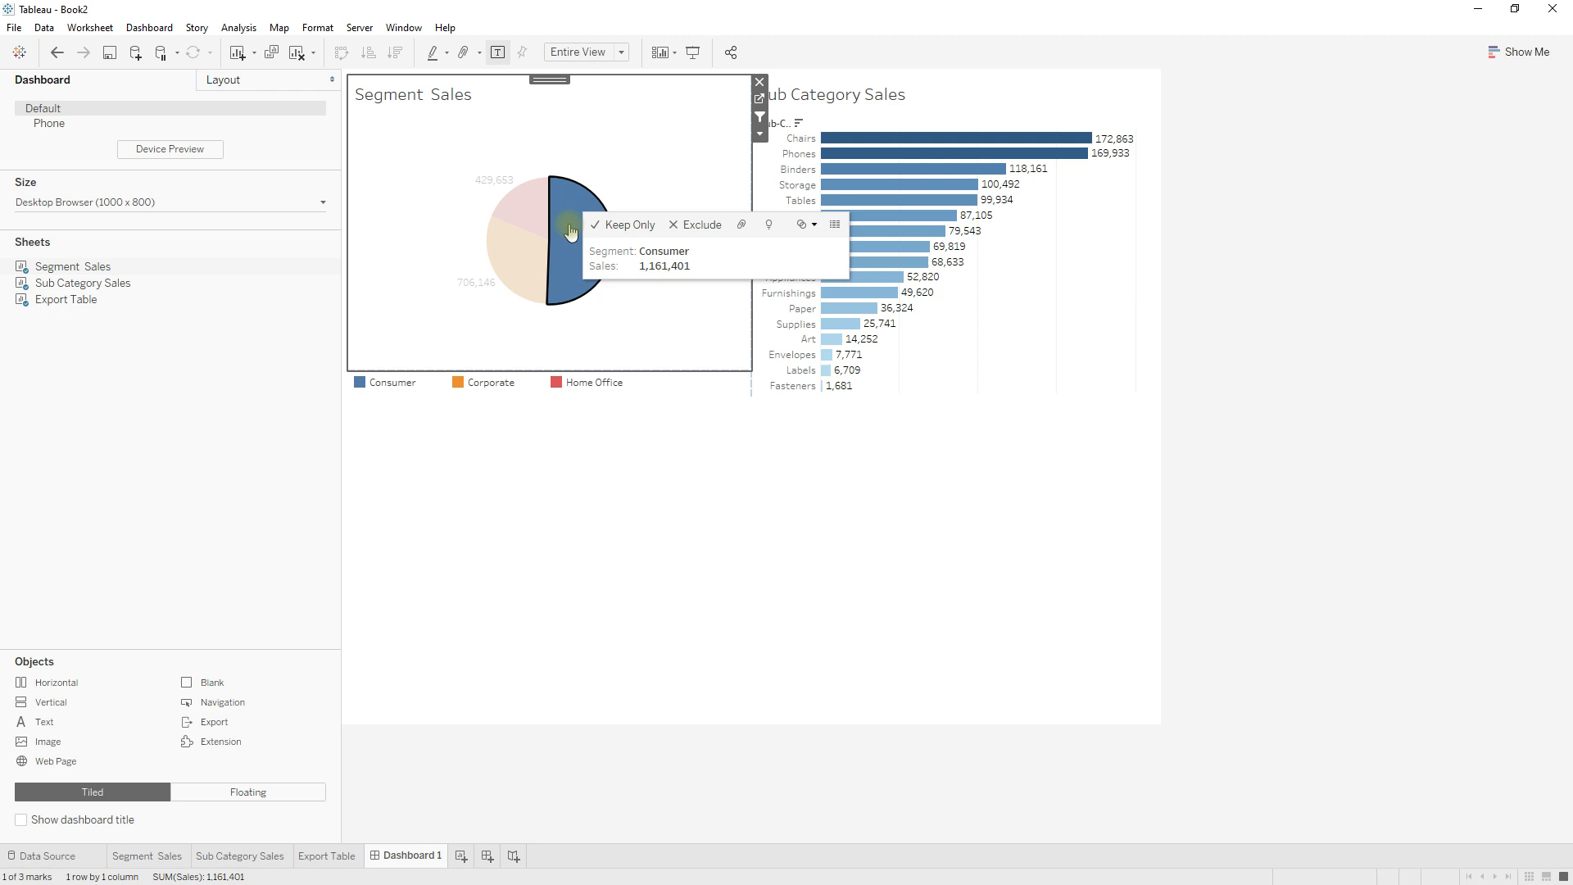
click(1087, 293)
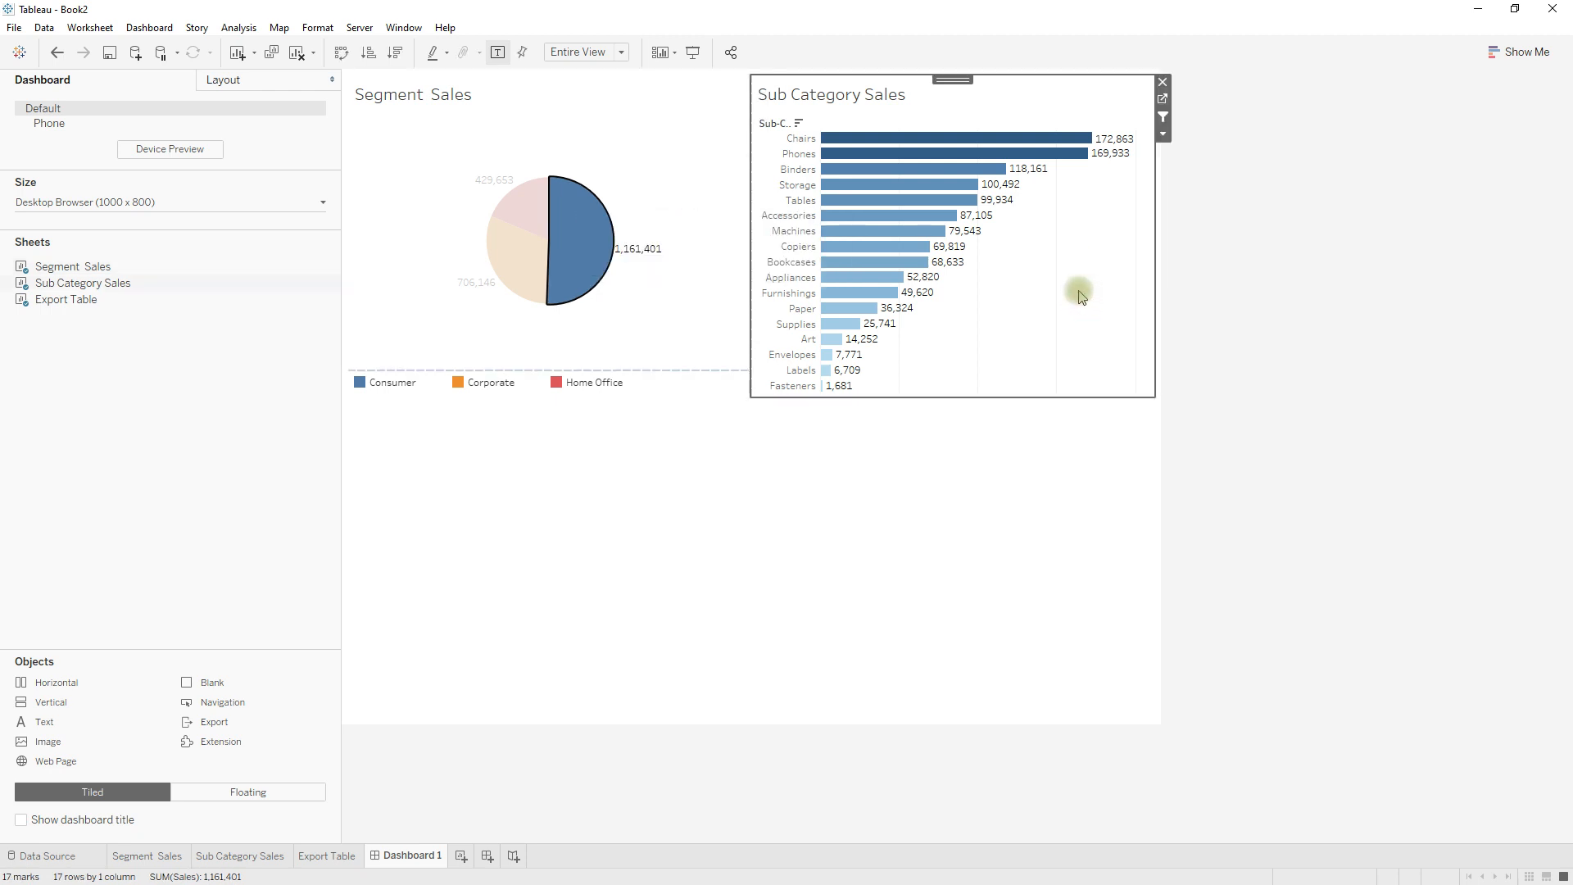
click(890, 236)
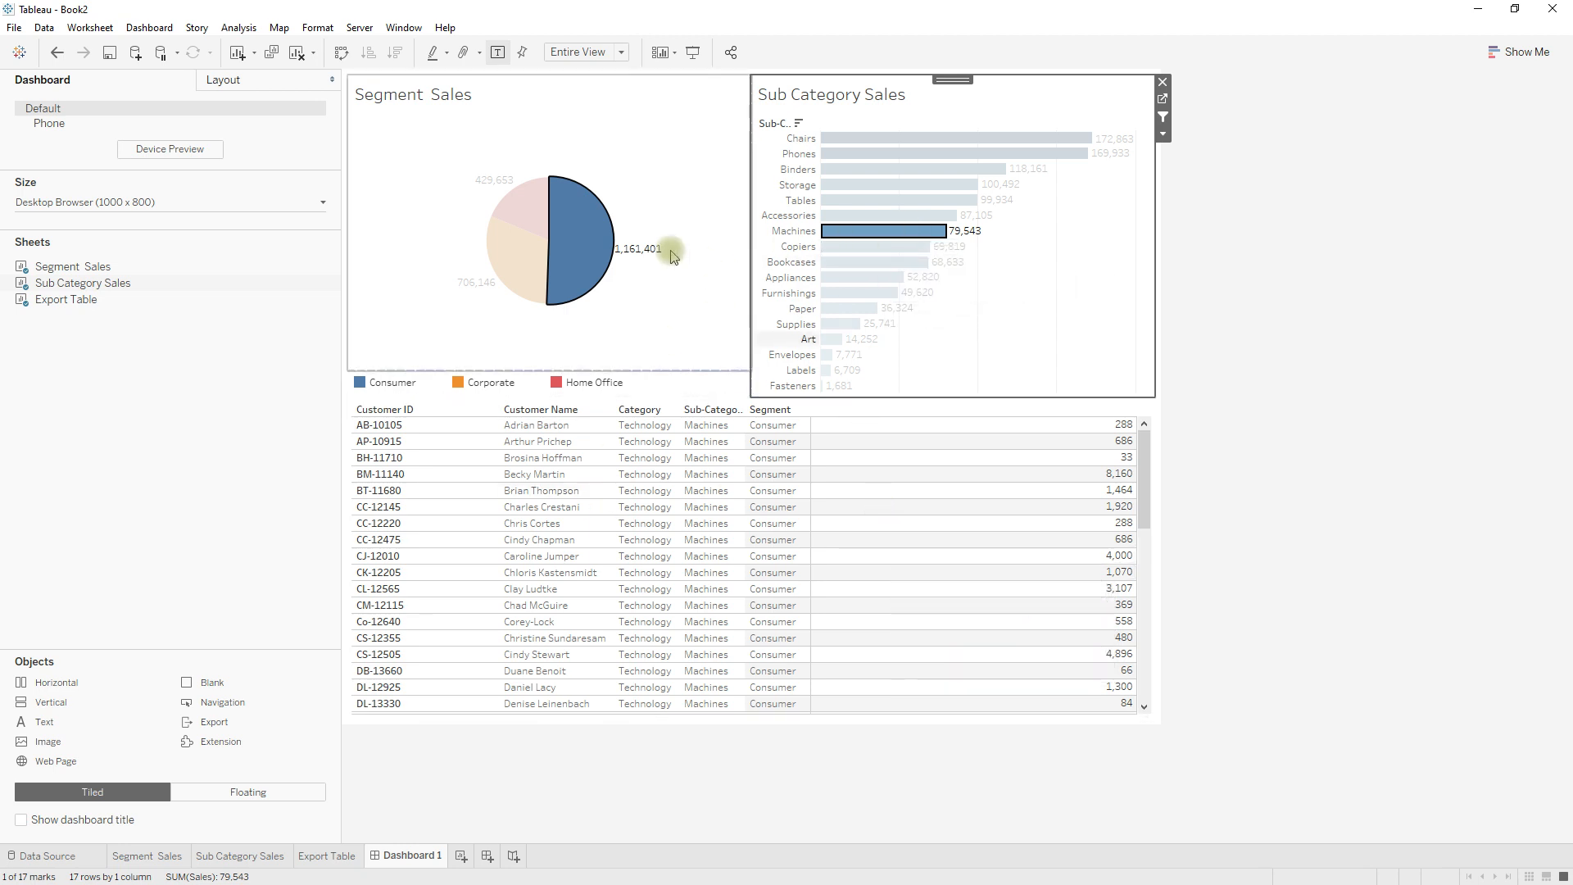
Clear the Machines bar and Consumer slice selections, leaving no marks selected on the dashboard.
mouse_move(573, 252)
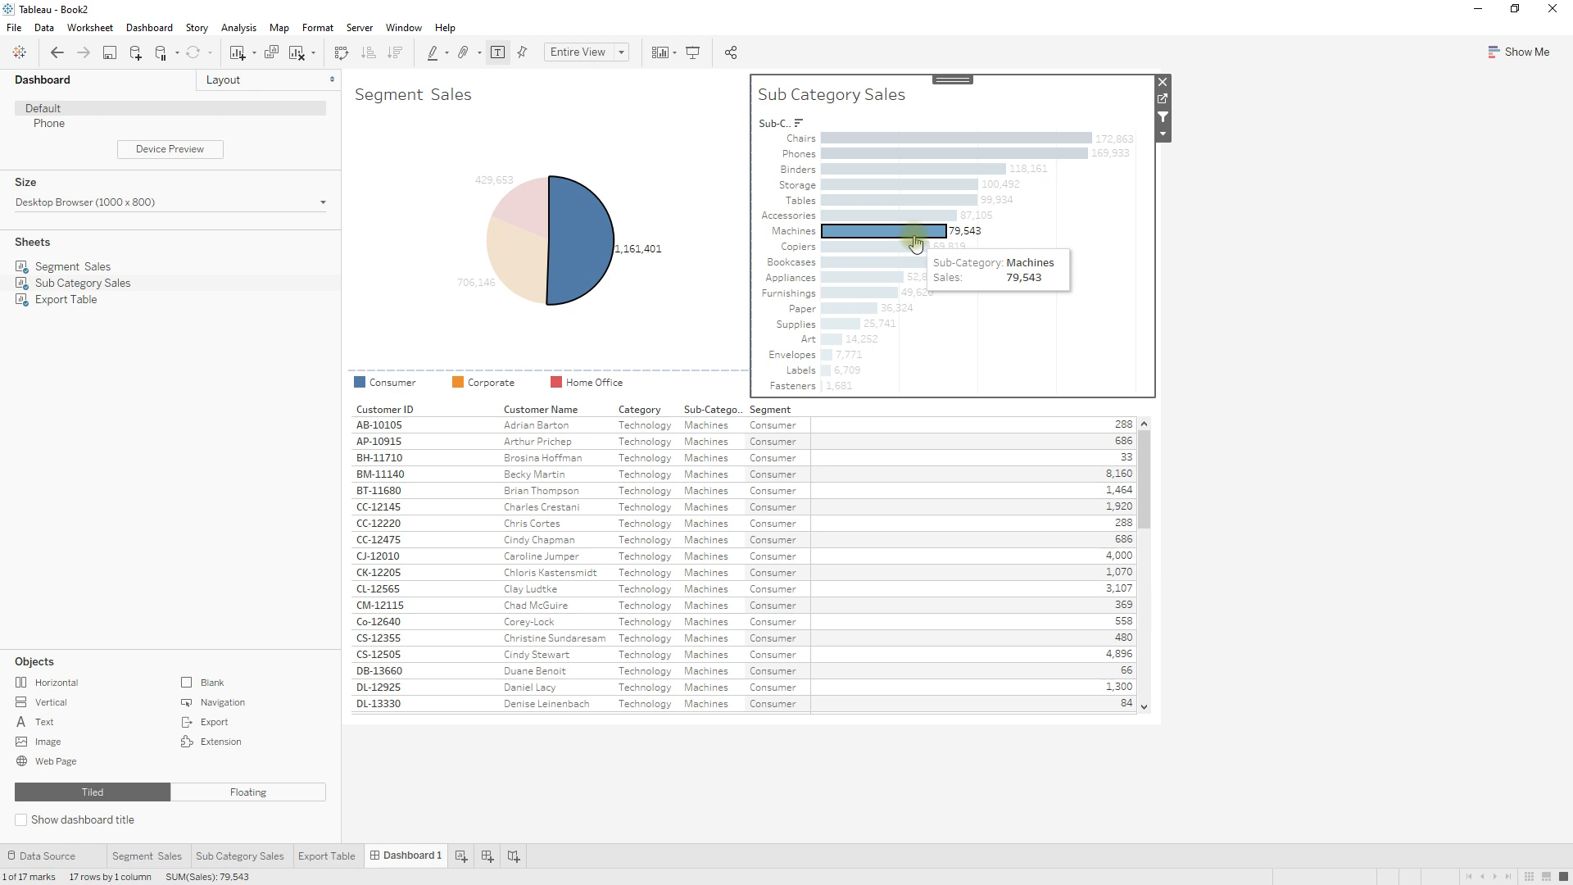
click(915, 244)
click(579, 263)
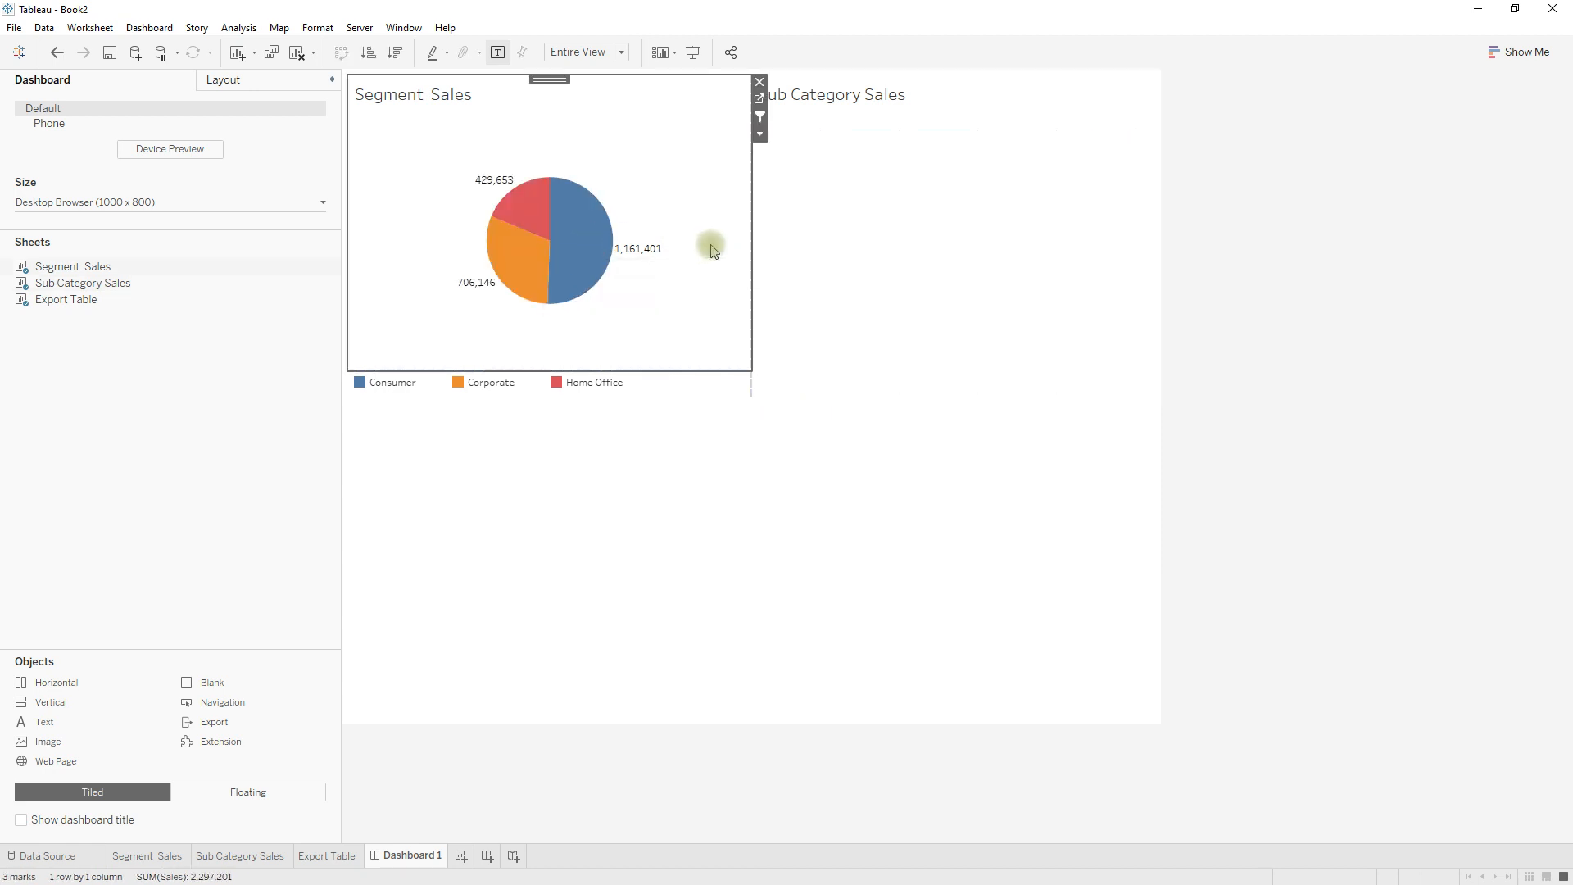
click(1285, 296)
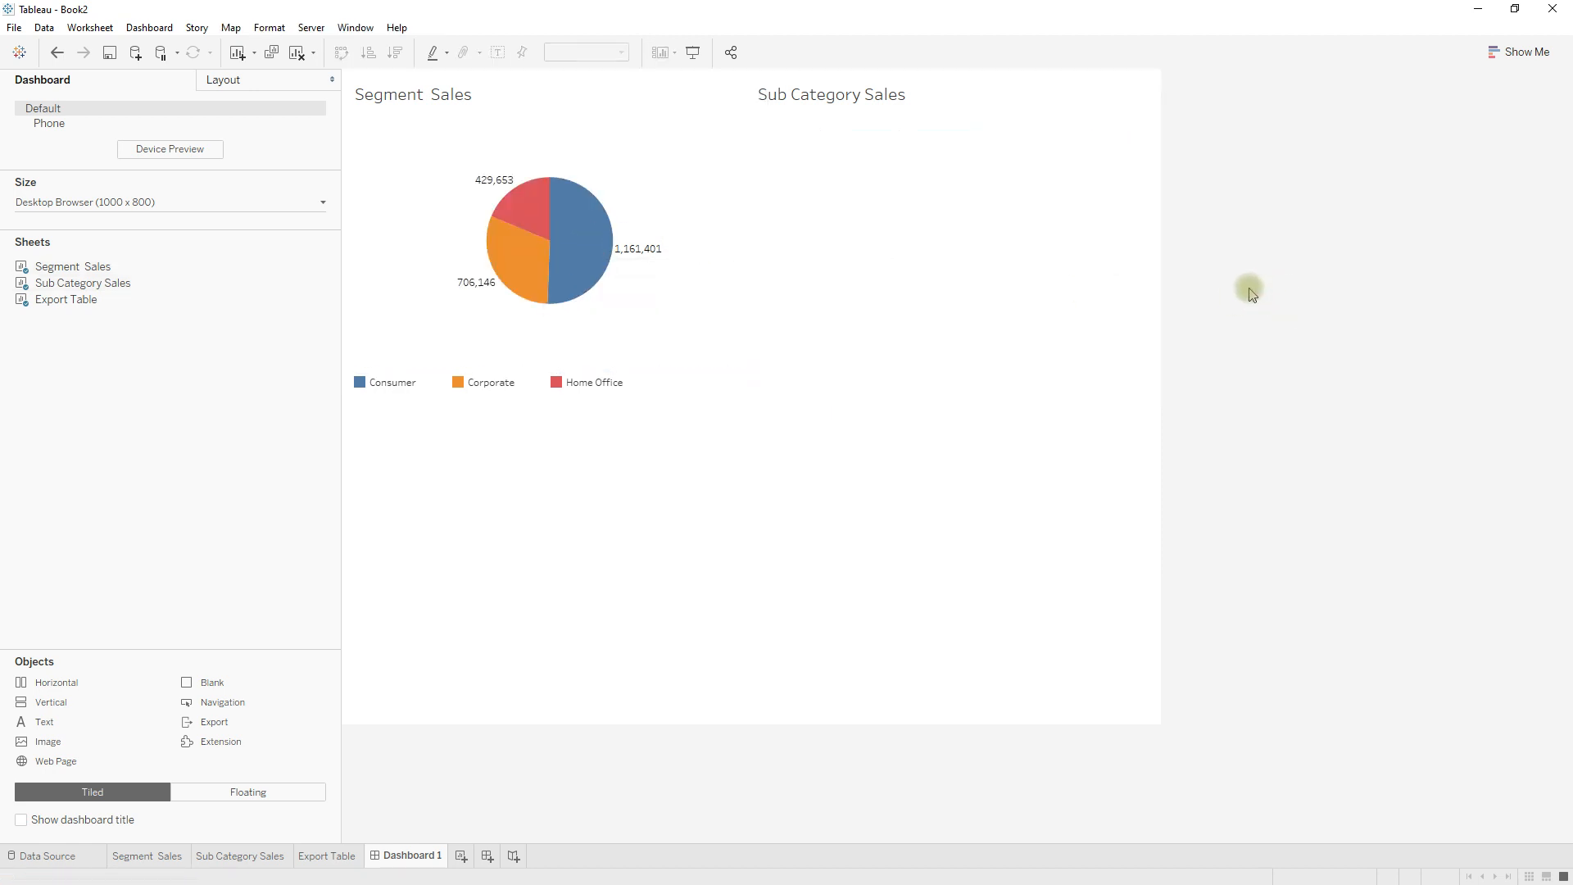